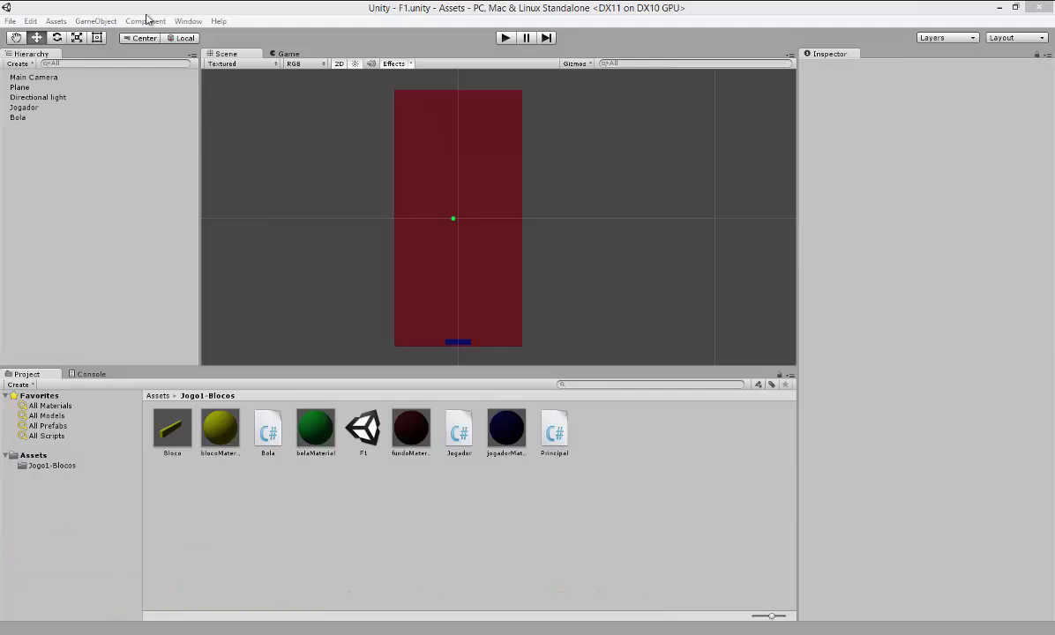
Check the Unity version in Help's About window, close it, and open the GameObject menu.
click(218, 21)
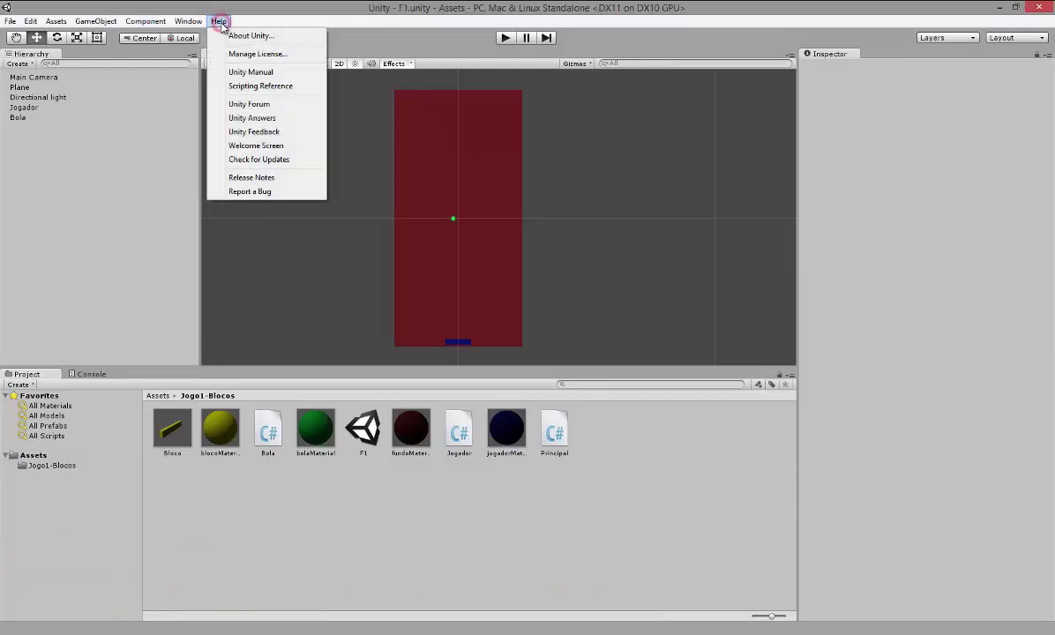
click(256, 35)
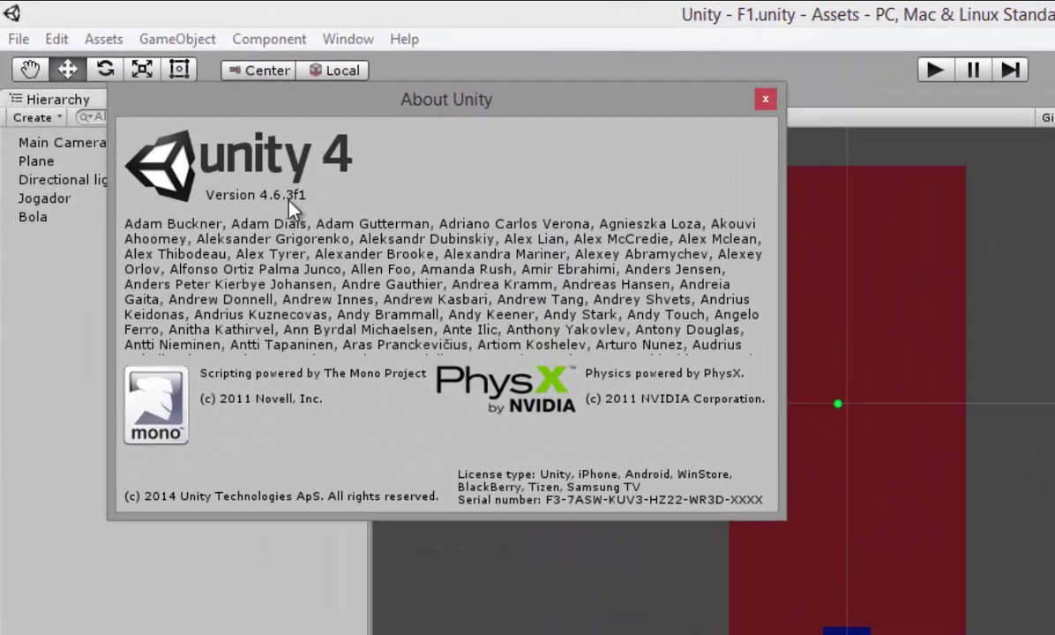
click(765, 98)
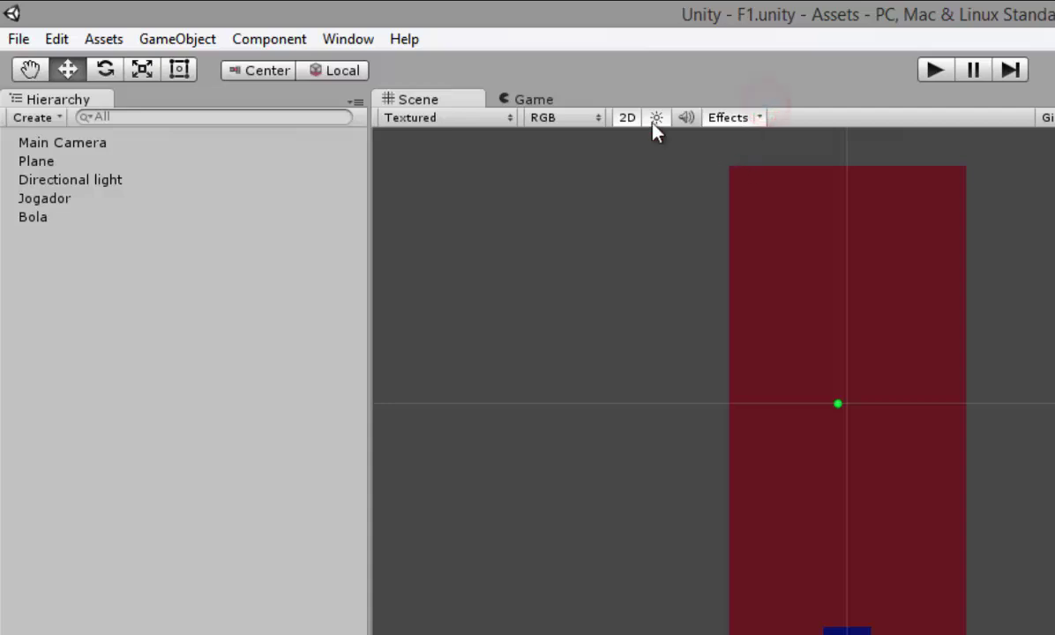
click(212, 39)
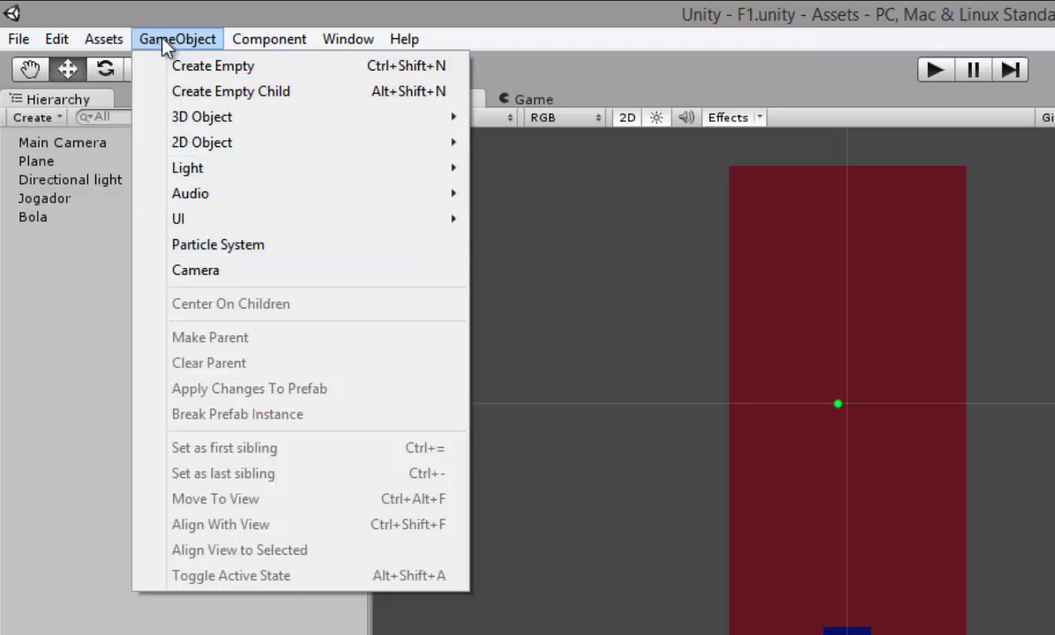
Add a Particle System and move it right along X over the red play area.
click(236, 250)
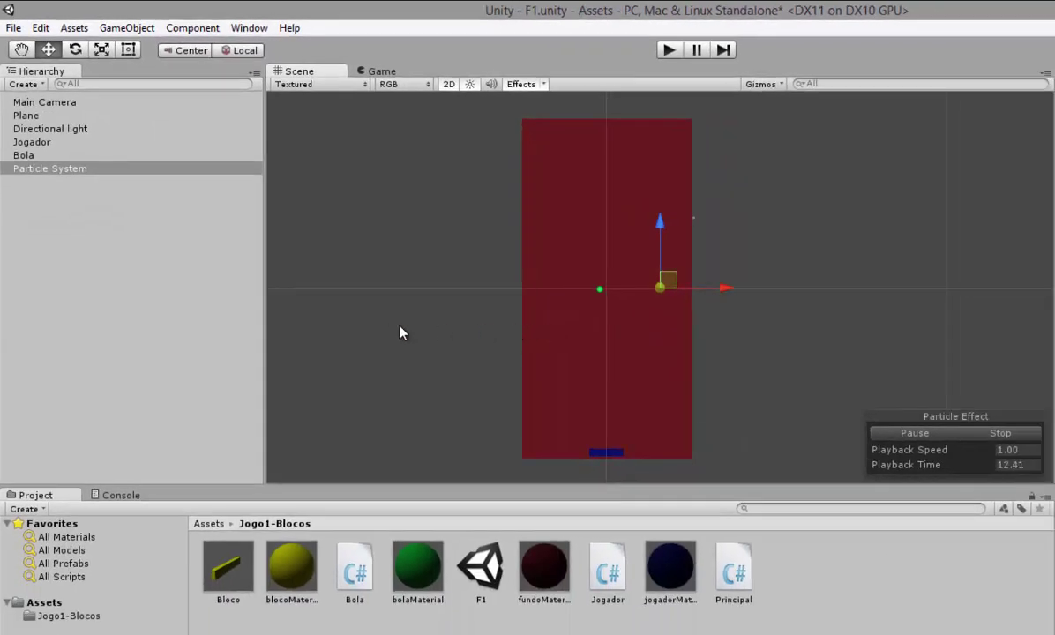
middle_drag(648, 307, 616, 318)
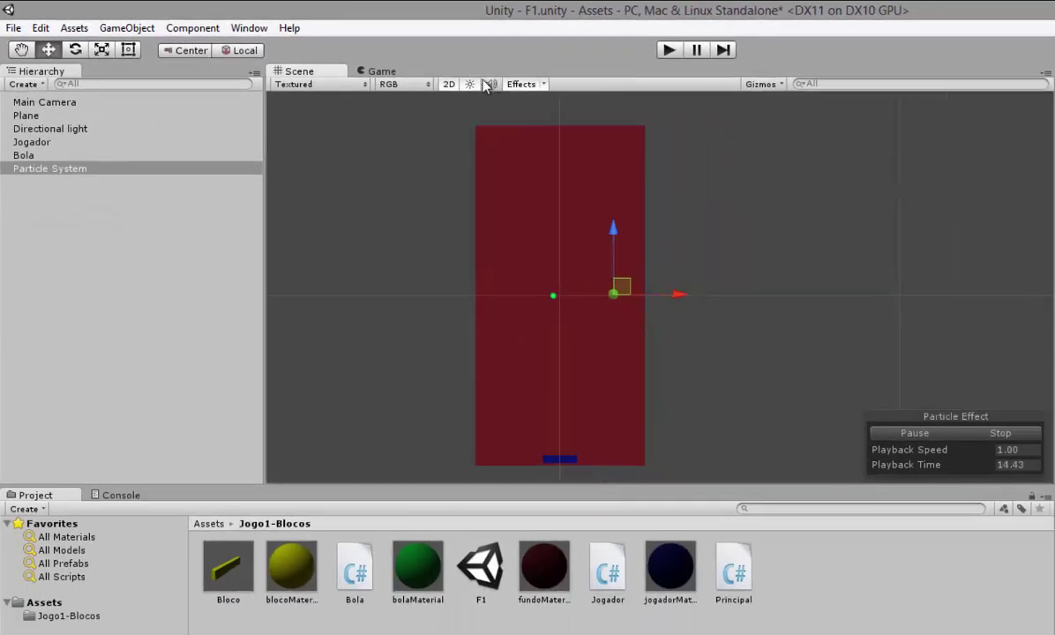
click(450, 82)
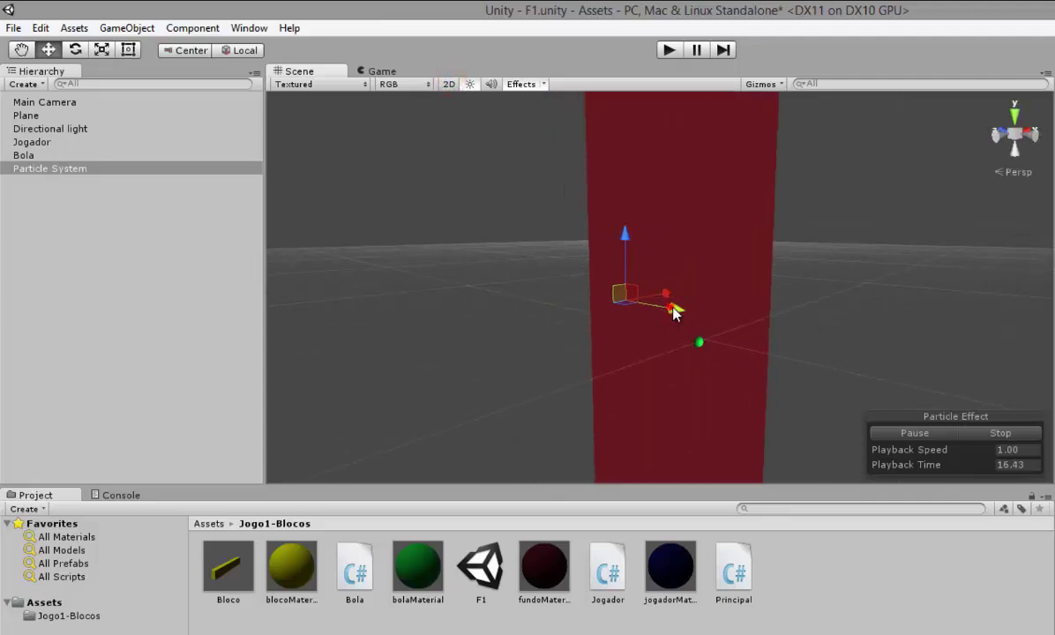
drag(738, 324, 784, 332)
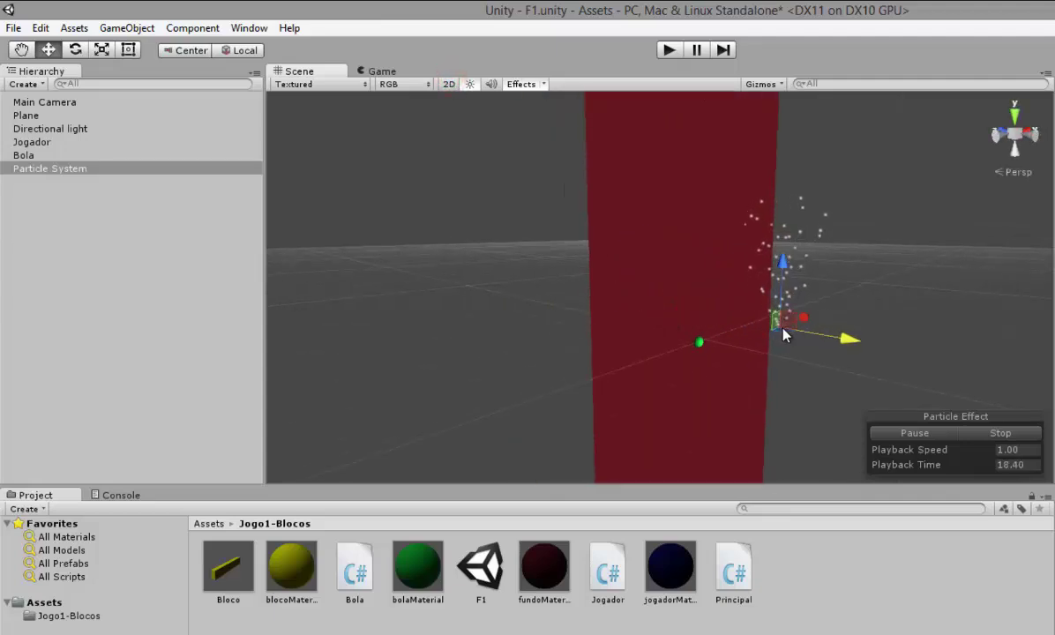
click(449, 84)
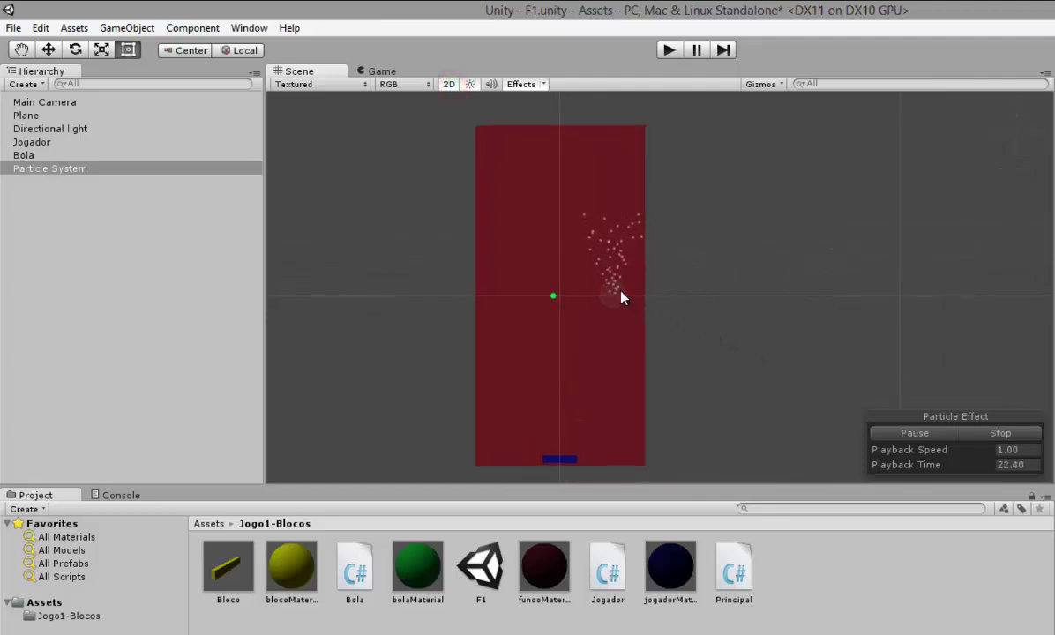
scroll(625, 300, up, 2)
scroll(622, 298, up, 1)
scroll(594, 296, up, 2)
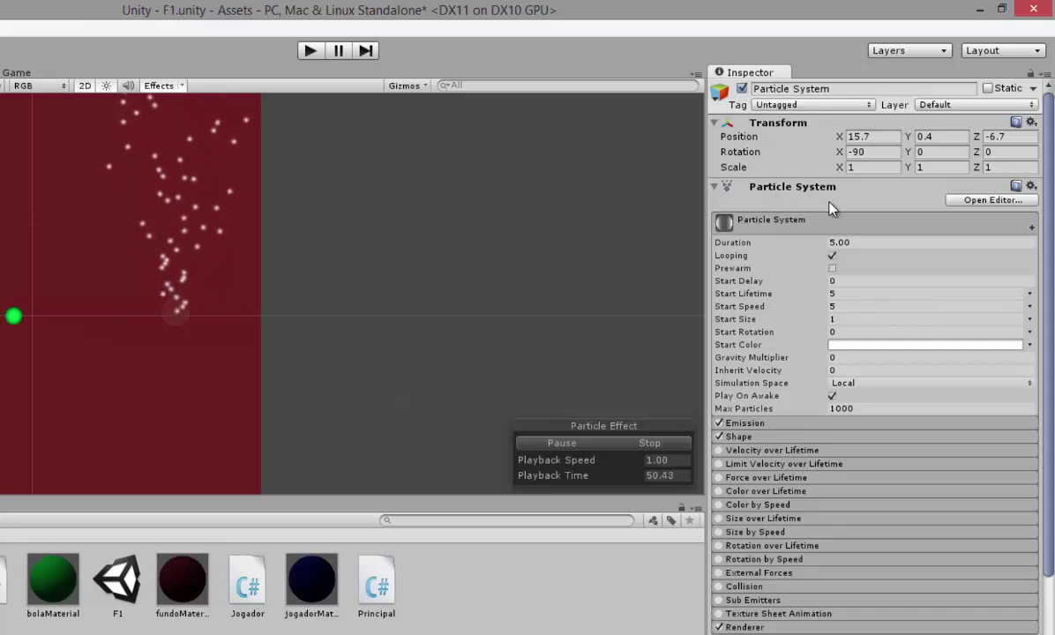
scroll(960, 451, down, 3)
scroll(960, 451, down, 1)
scroll(951, 447, up, 4)
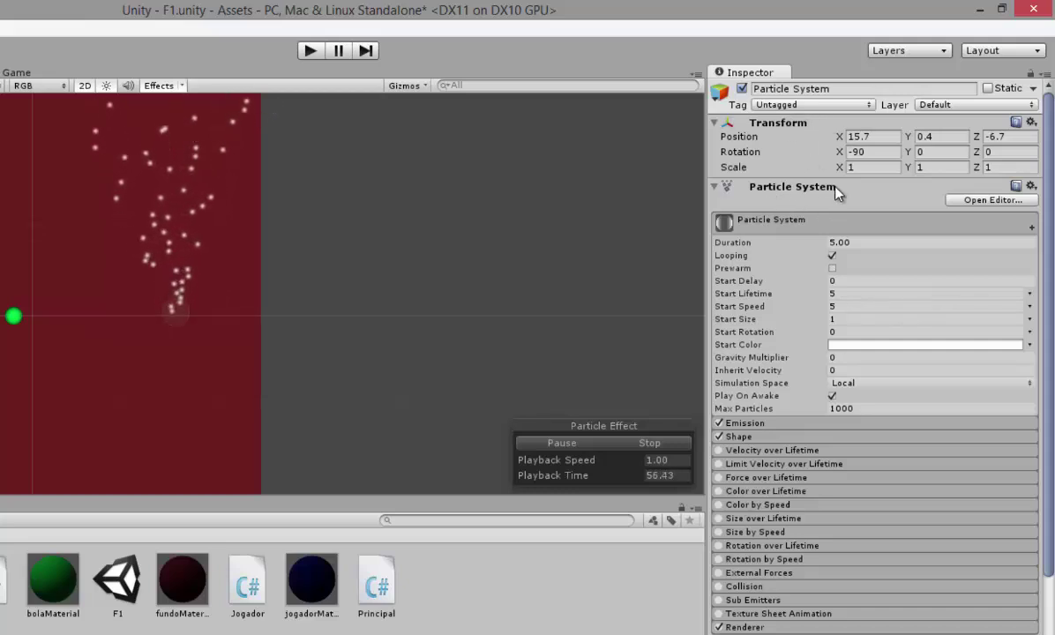
click(781, 220)
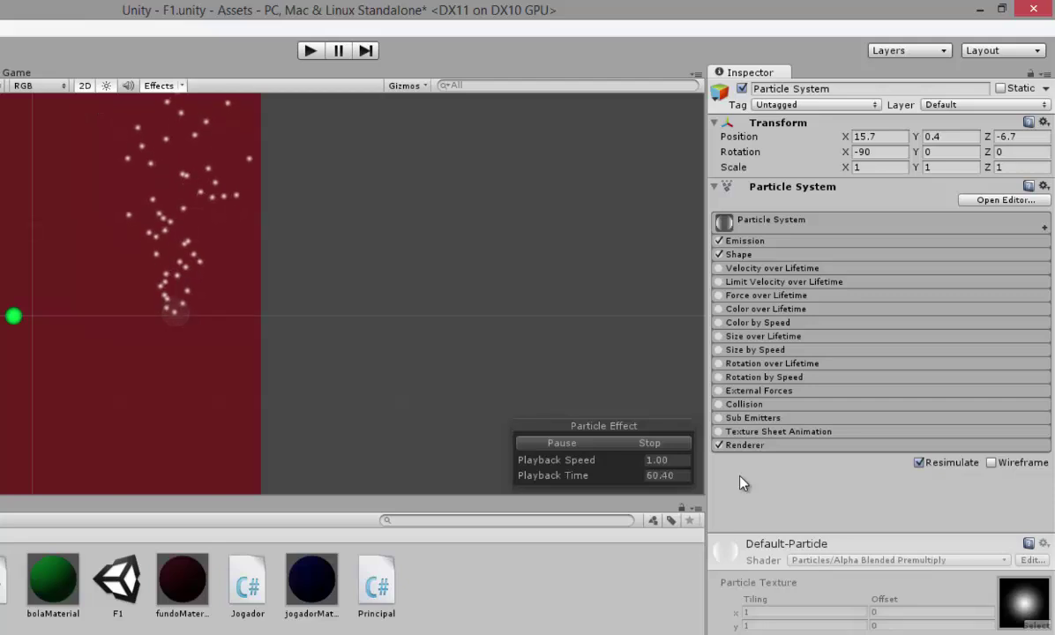
click(751, 223)
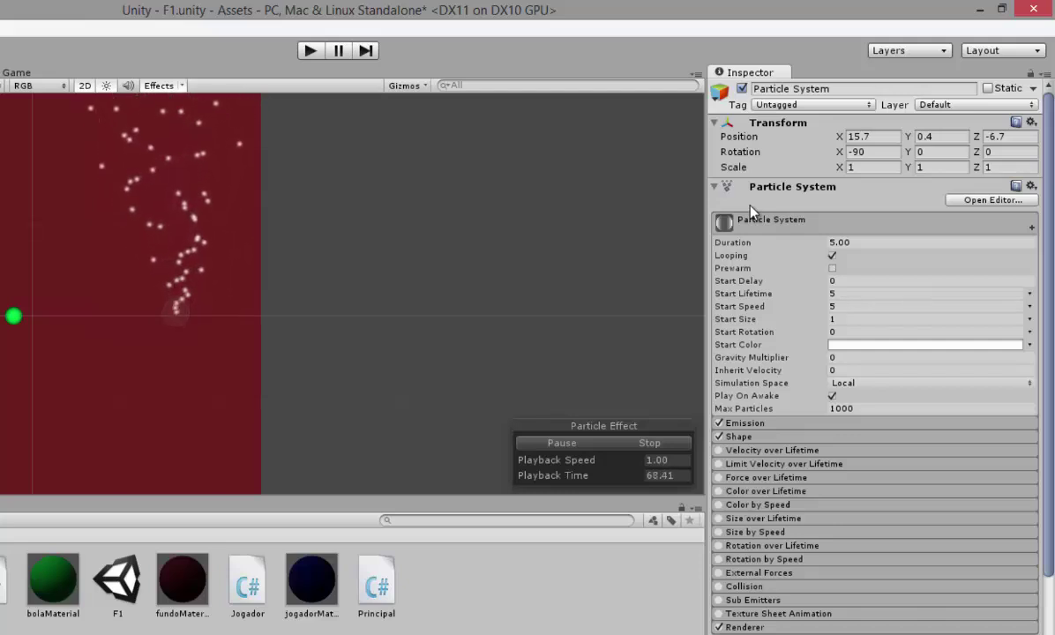
click(763, 224)
click(759, 226)
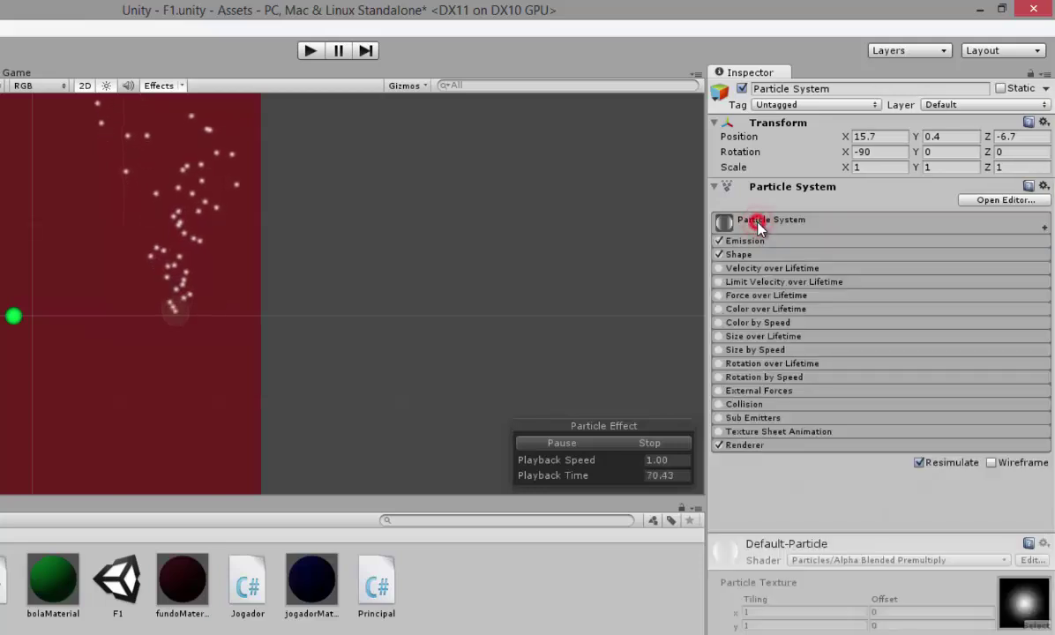
click(727, 222)
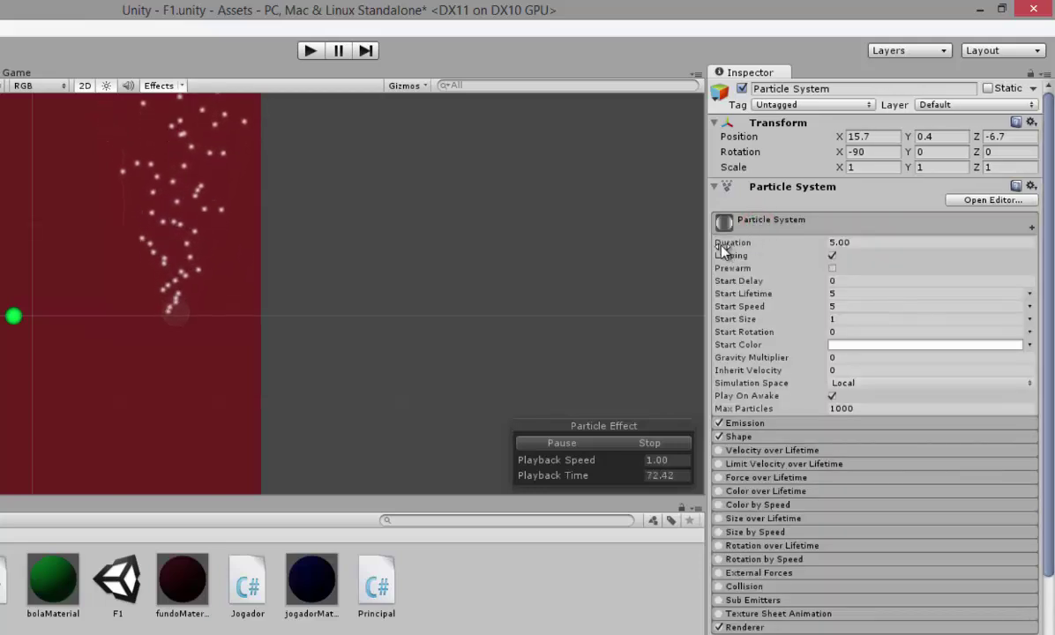
mouse_move(722, 249)
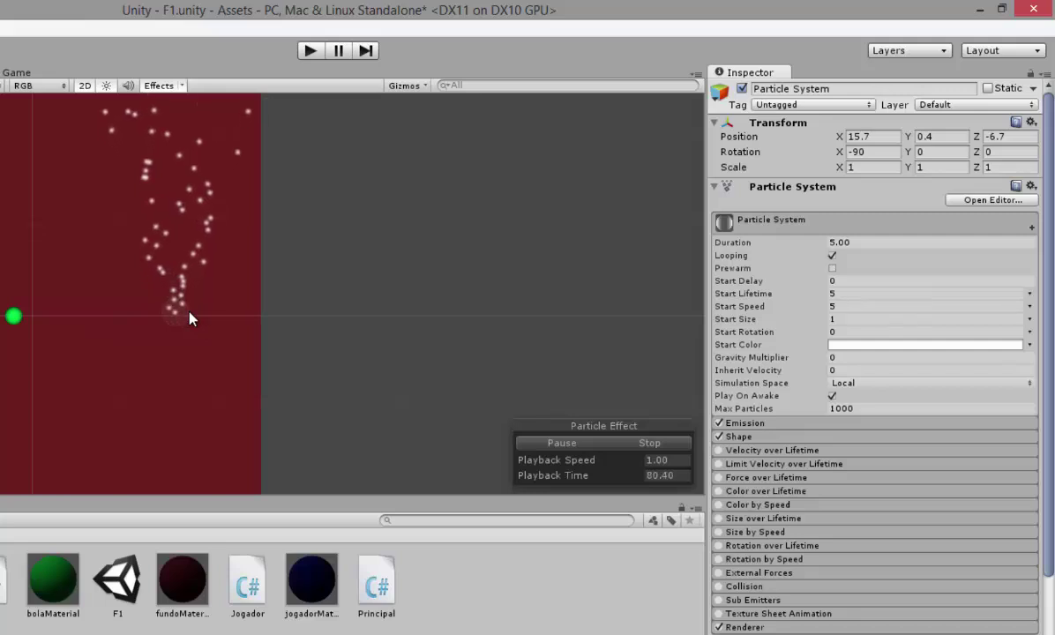
Replace the Particle System's Duration value with 1 and shift the scene view down.
click(852, 242)
text(100)
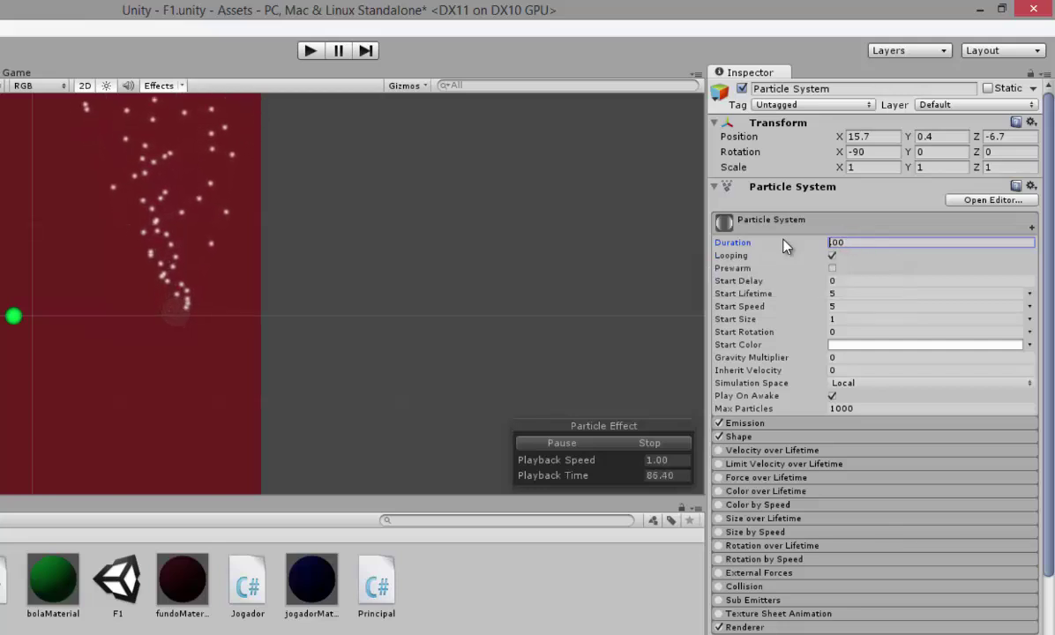
key(Delete)
text(1)
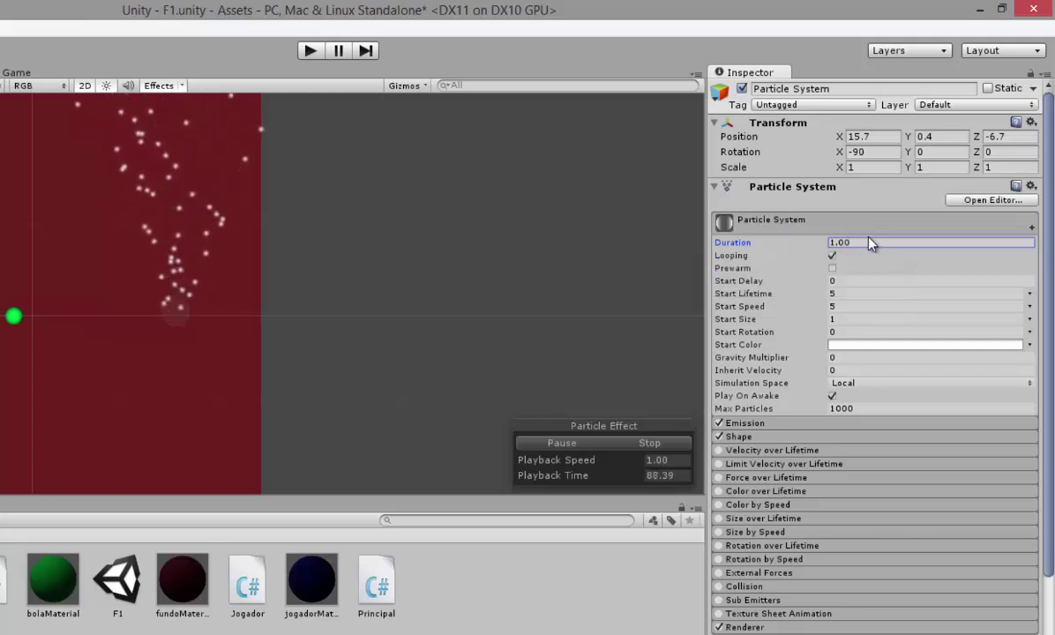
scroll(256, 309, down, 5)
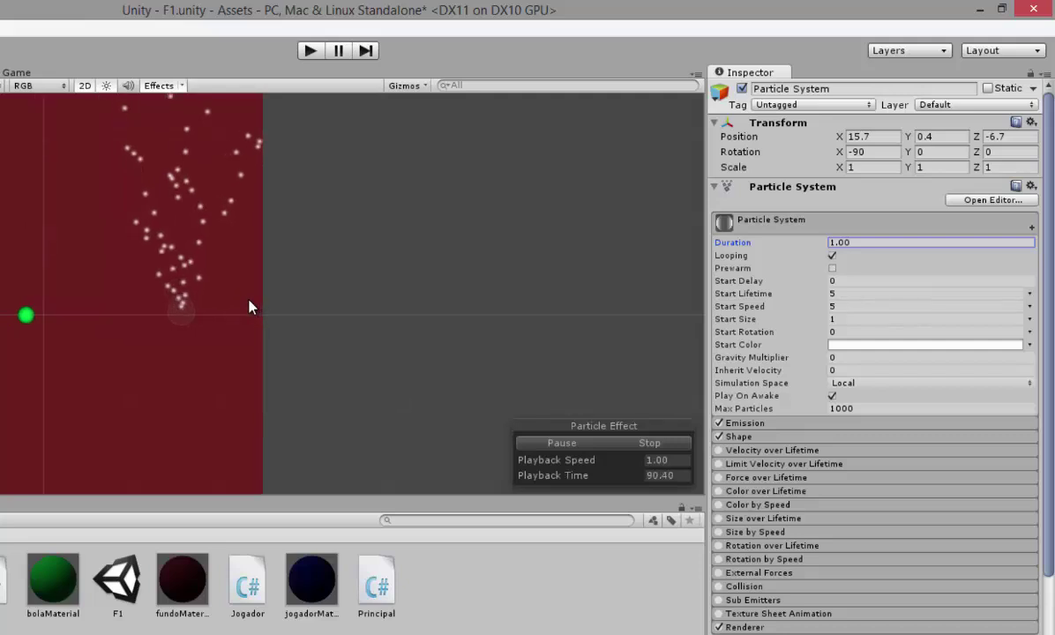
middle_drag(259, 247, 214, 352)
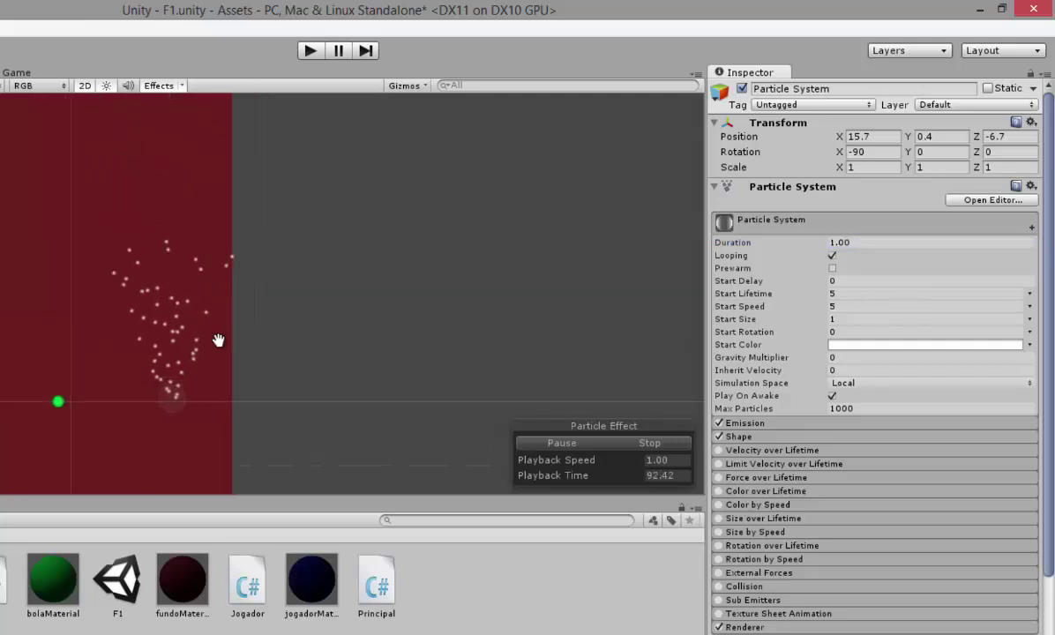
Uncheck Looping, then stop and replay the particle preview.
click(840, 242)
text(5)
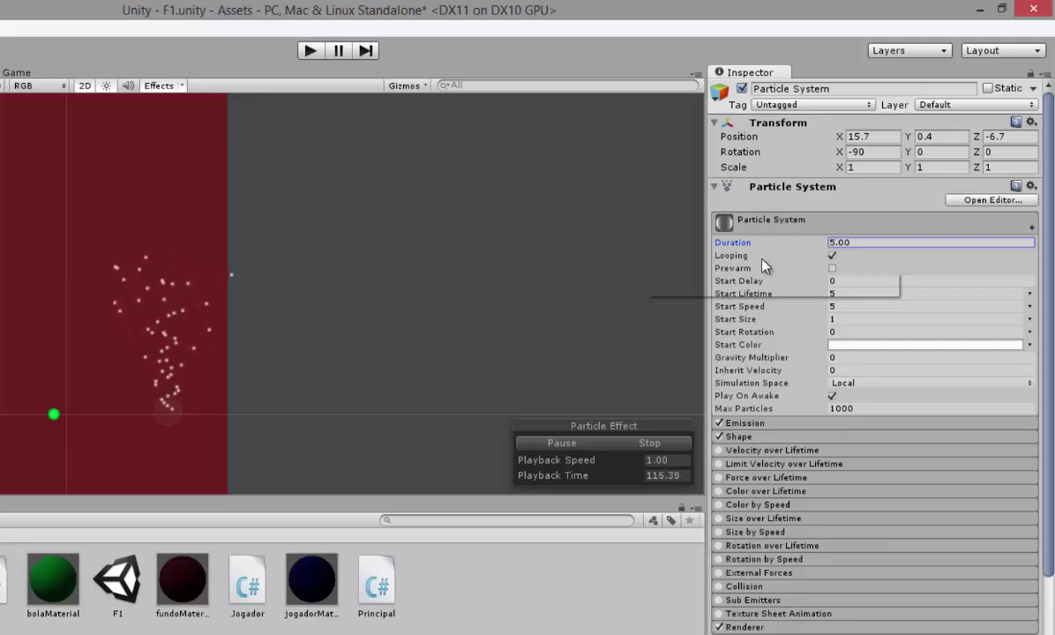
mouse_move(848, 250)
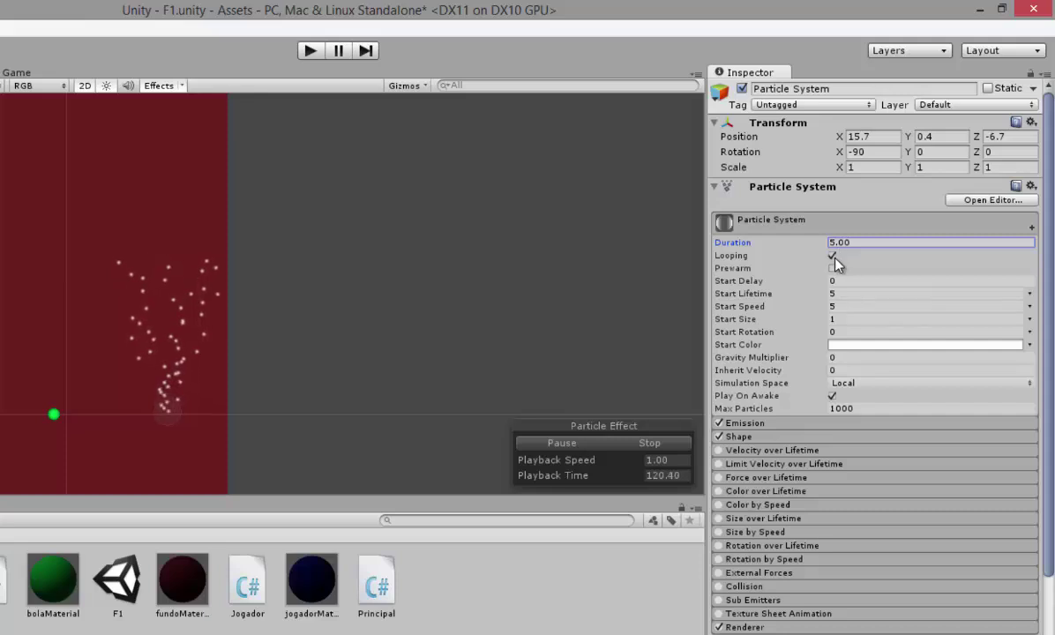
click(832, 256)
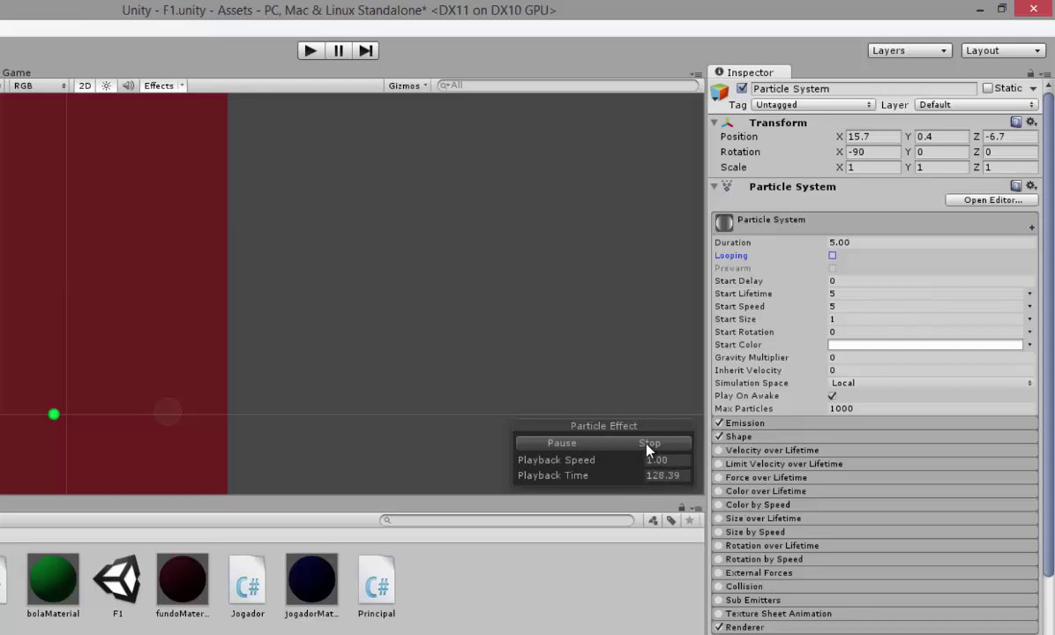
click(649, 446)
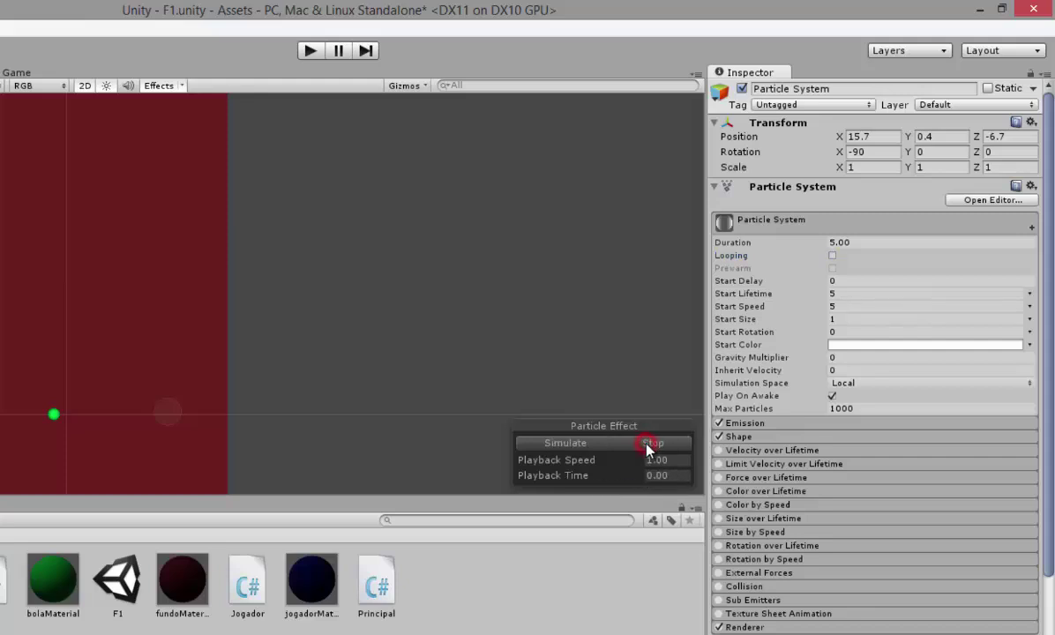
click(570, 446)
Set Duration to 1.00 and preview the particle burst.
click(657, 441)
click(837, 241)
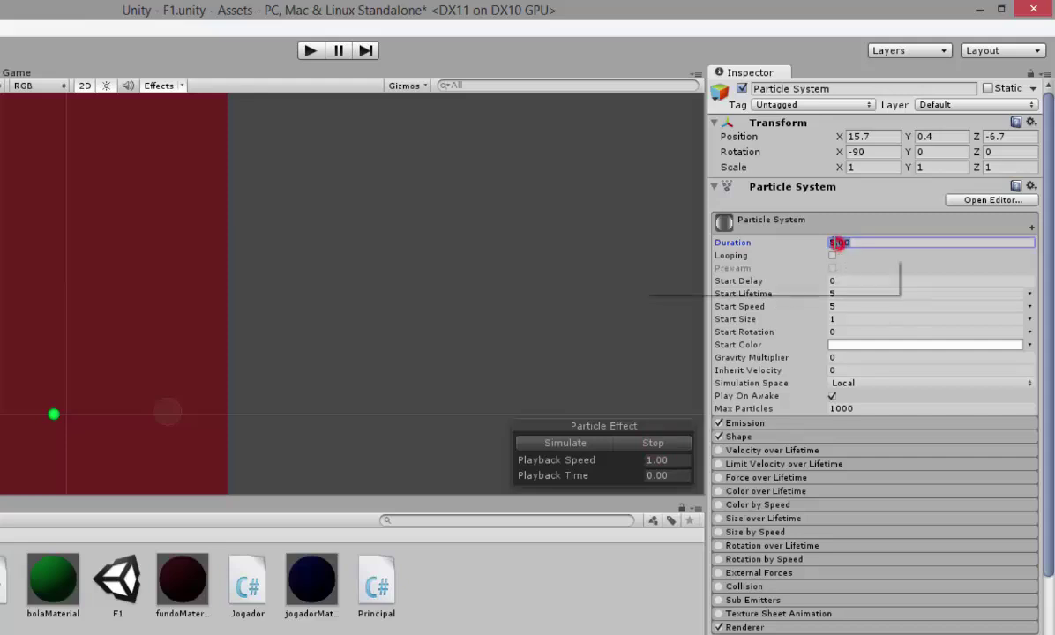
click(833, 243)
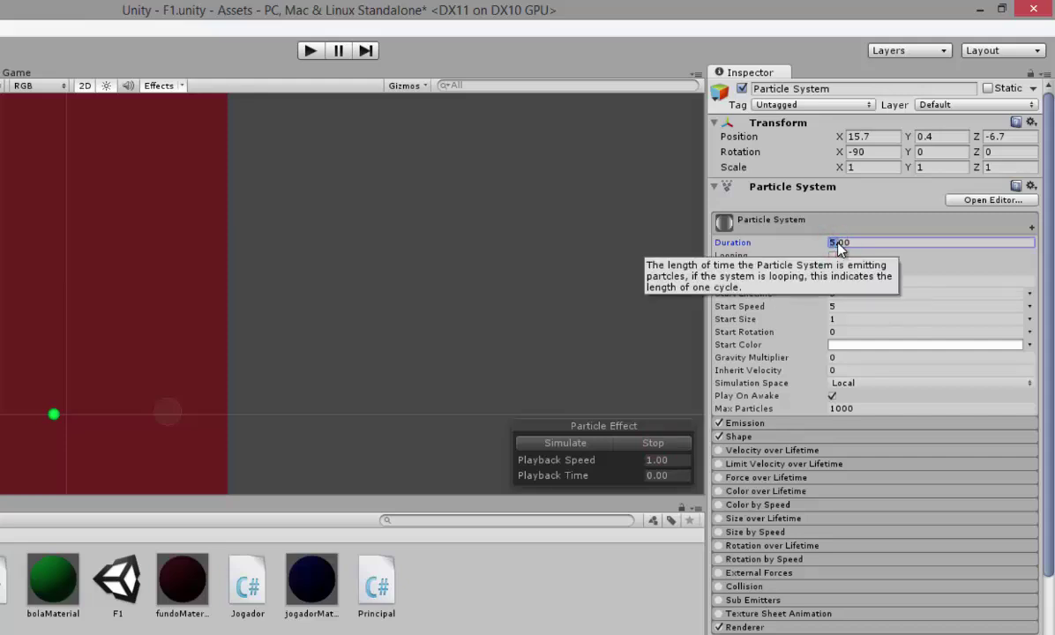
text(1)
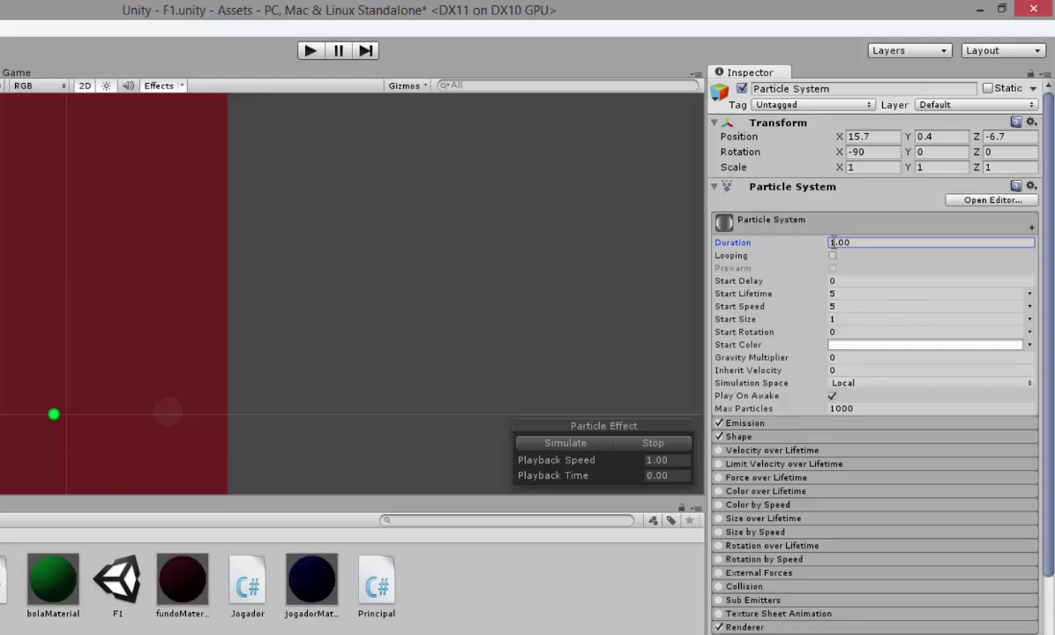
click(587, 444)
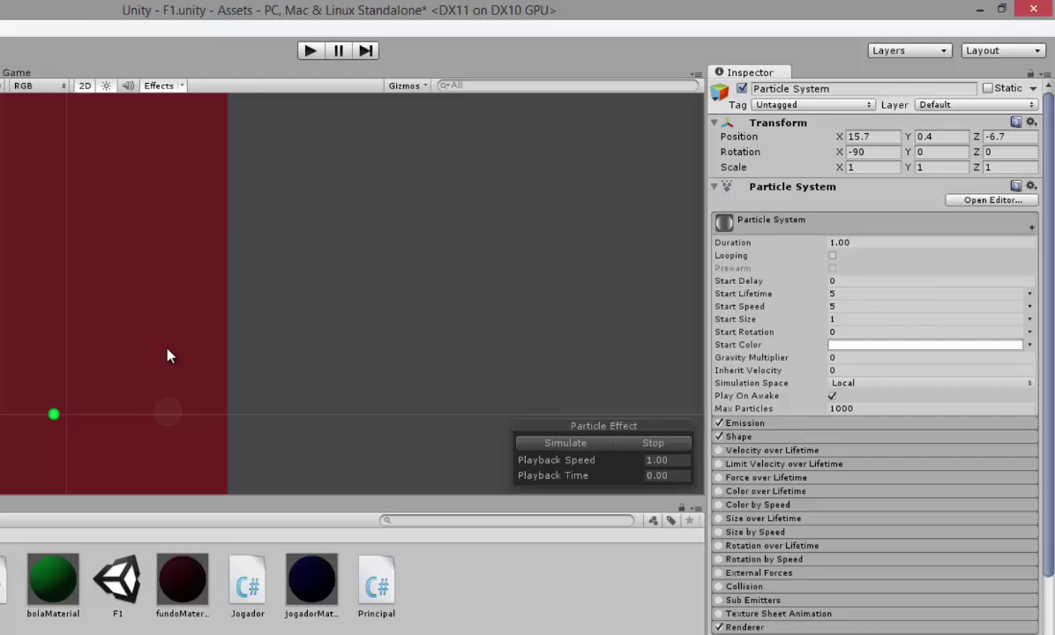
Change Duration to 0.30 and simulate the shorter burst.
click(842, 242)
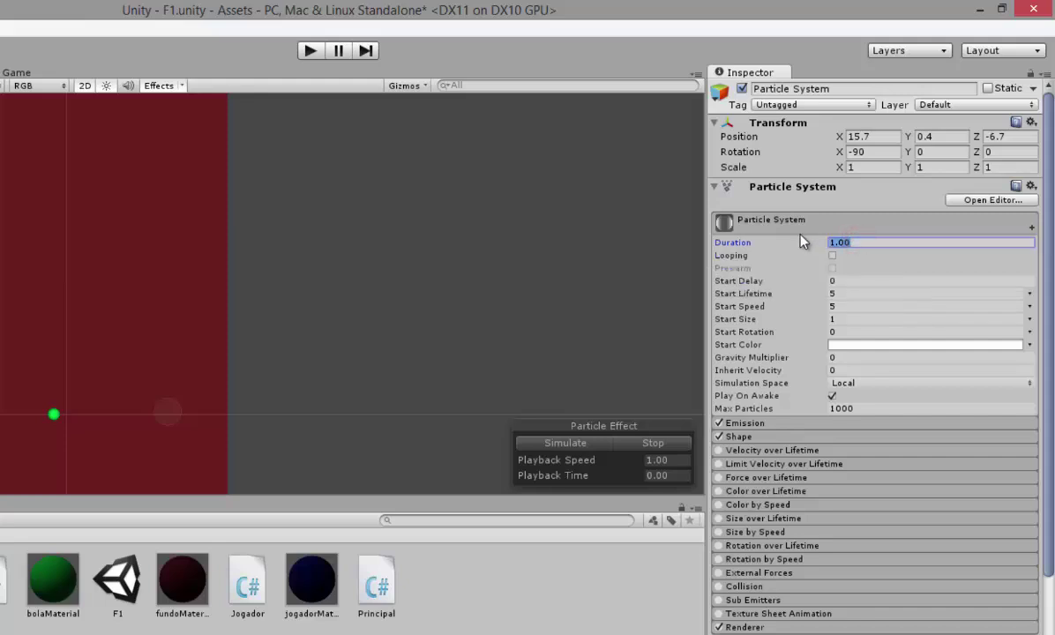
text(.0)
key(BackSpace)
text(0.)
text(30)
key(Return)
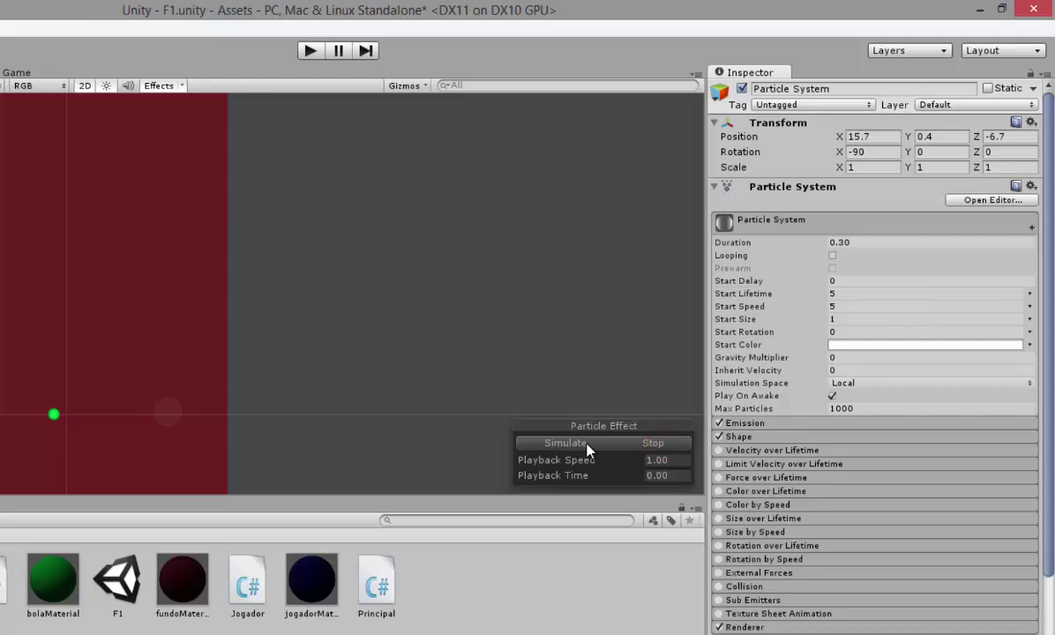
click(587, 447)
Expand Emission, set Rate to 300, and preview the denser burst.
click(750, 424)
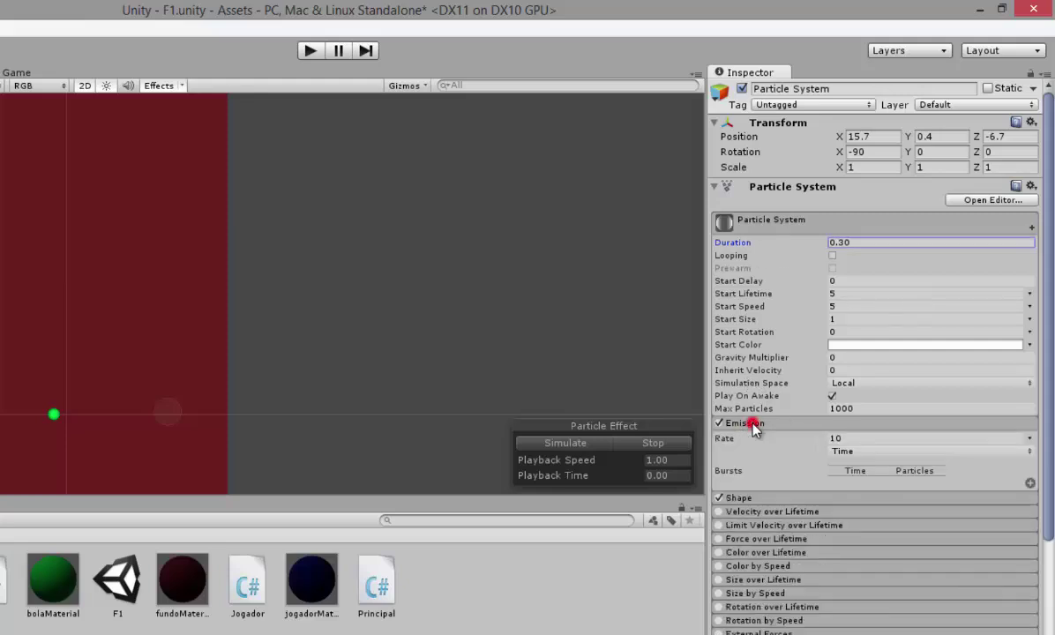
click(850, 438)
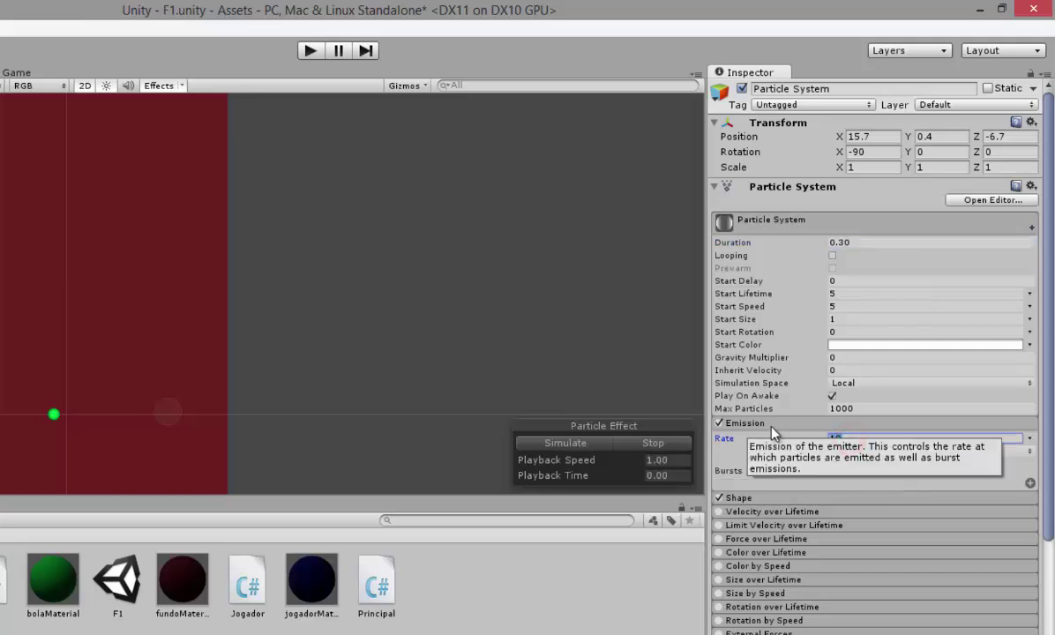
text(200)
key(BackSpace)
key(BackSpace)
key(BackSpace)
text(300)
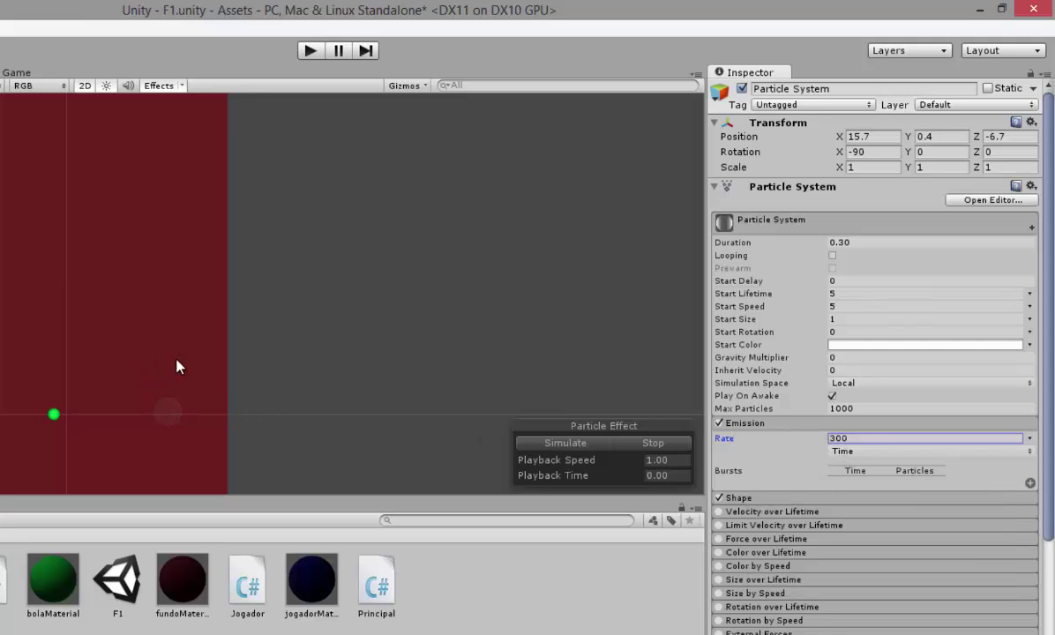
click(585, 447)
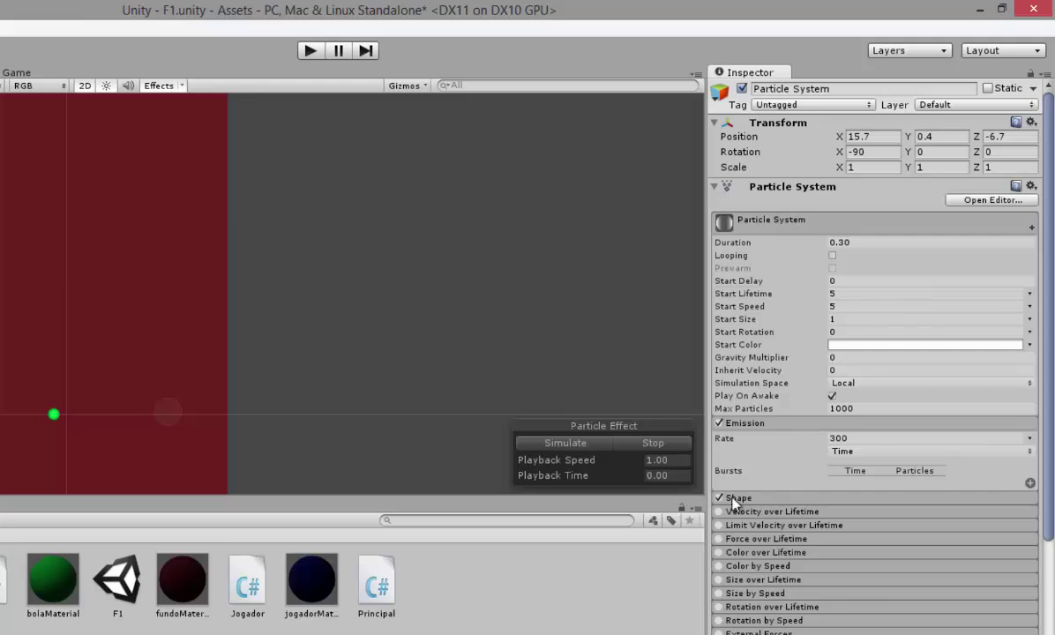
Expand Shape and drag the cone to radius 7.479077 and angle about 59 degrees.
click(738, 500)
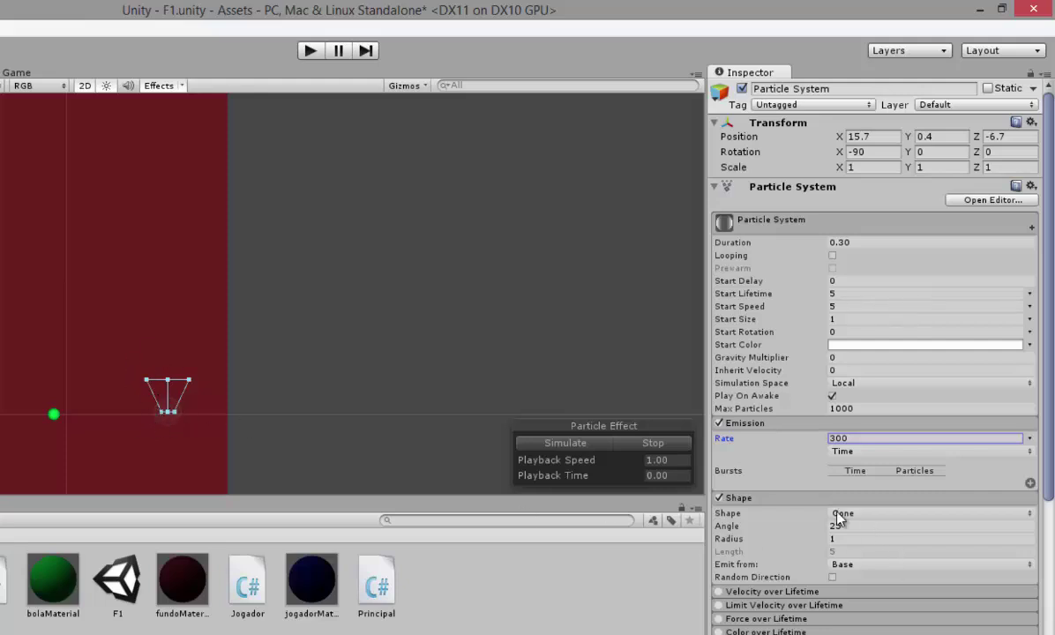
click(575, 446)
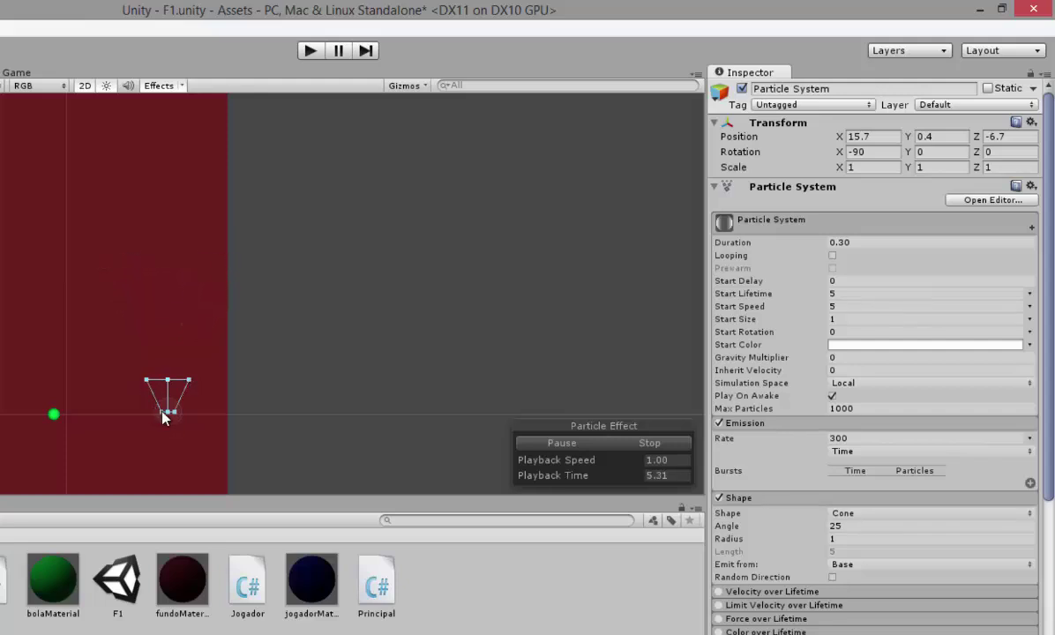
mouse_move(163, 413)
mouse_down()
mouse_move(120, 411)
mouse_move(86, 380)
mouse_up()
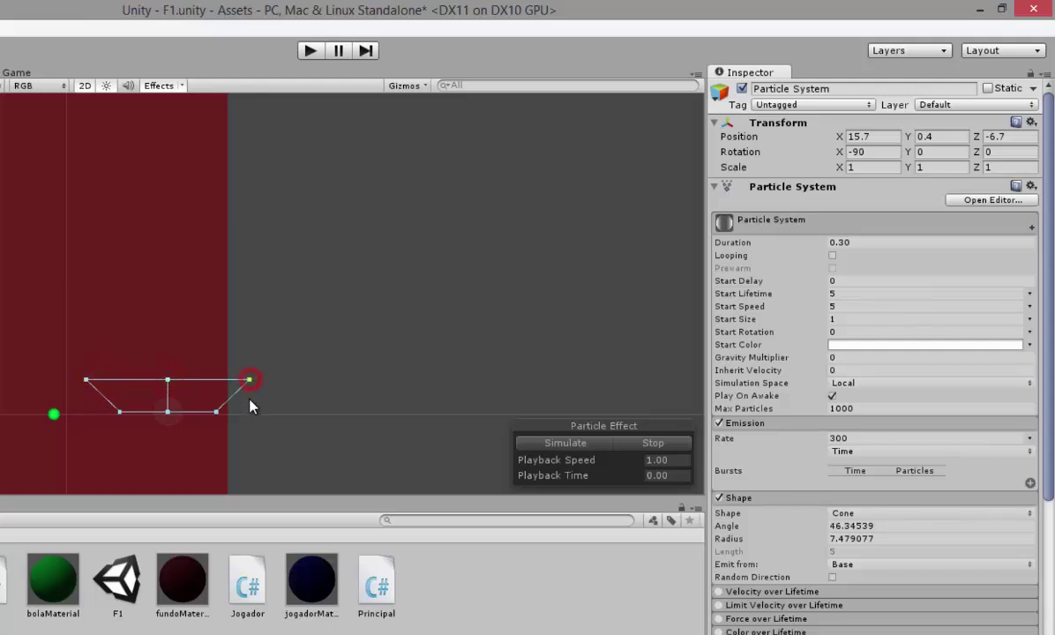
drag(251, 401, 273, 402)
click(575, 444)
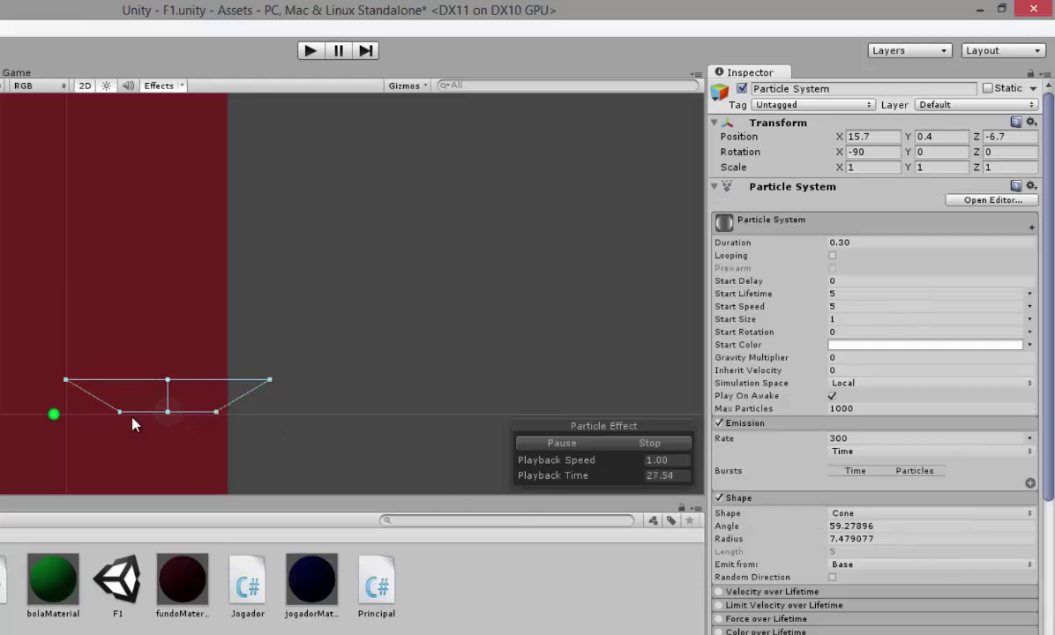
Try Box, Sphere and HemiSphere emitter shapes, settle on Sphere, and stop the preview.
click(872, 512)
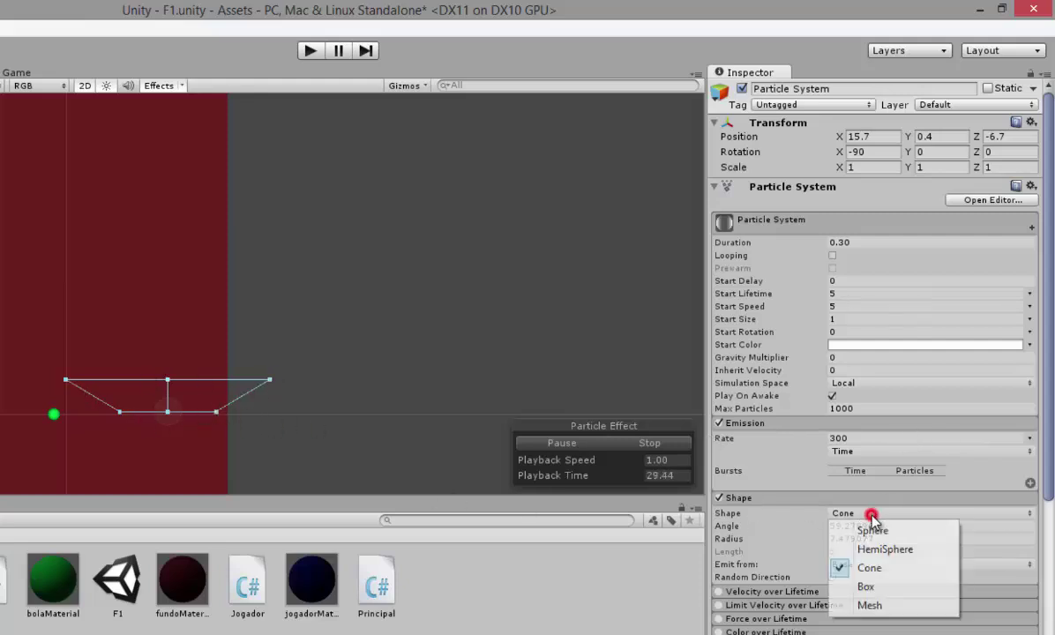
click(891, 589)
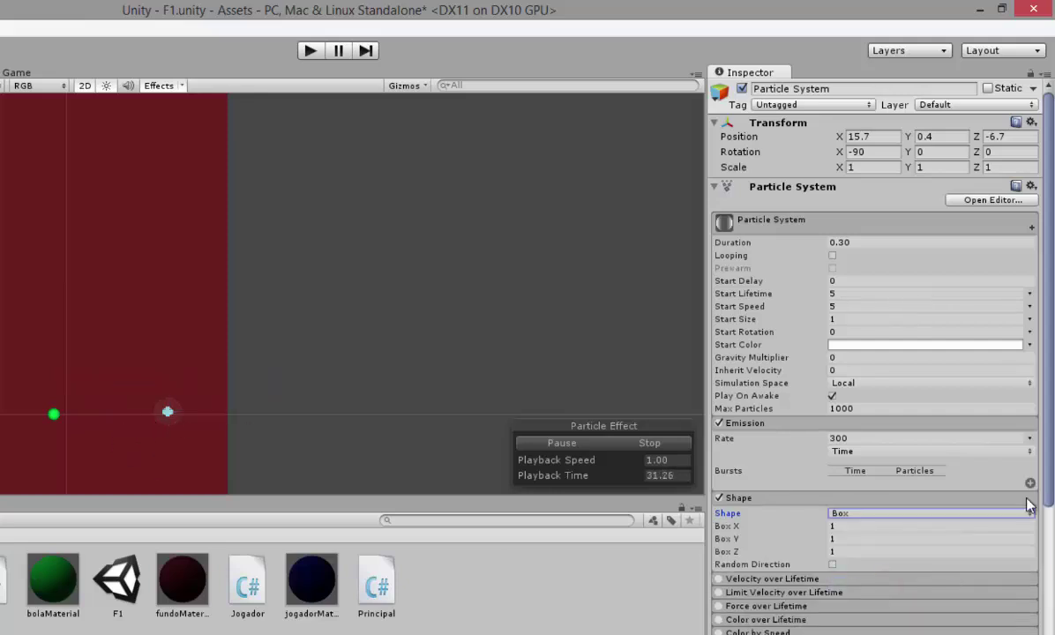
click(852, 515)
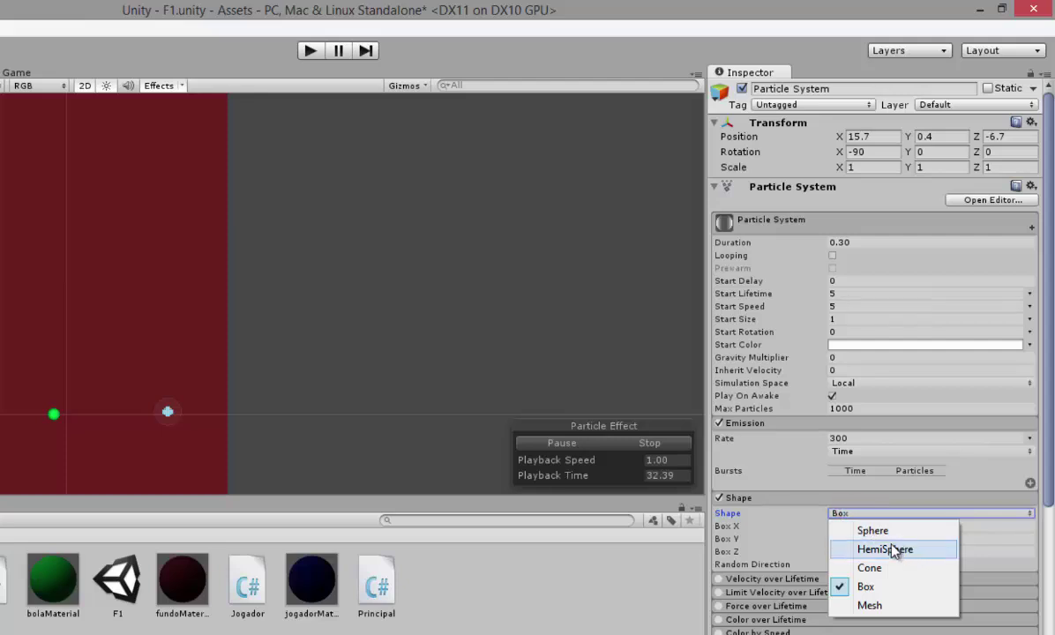
click(882, 532)
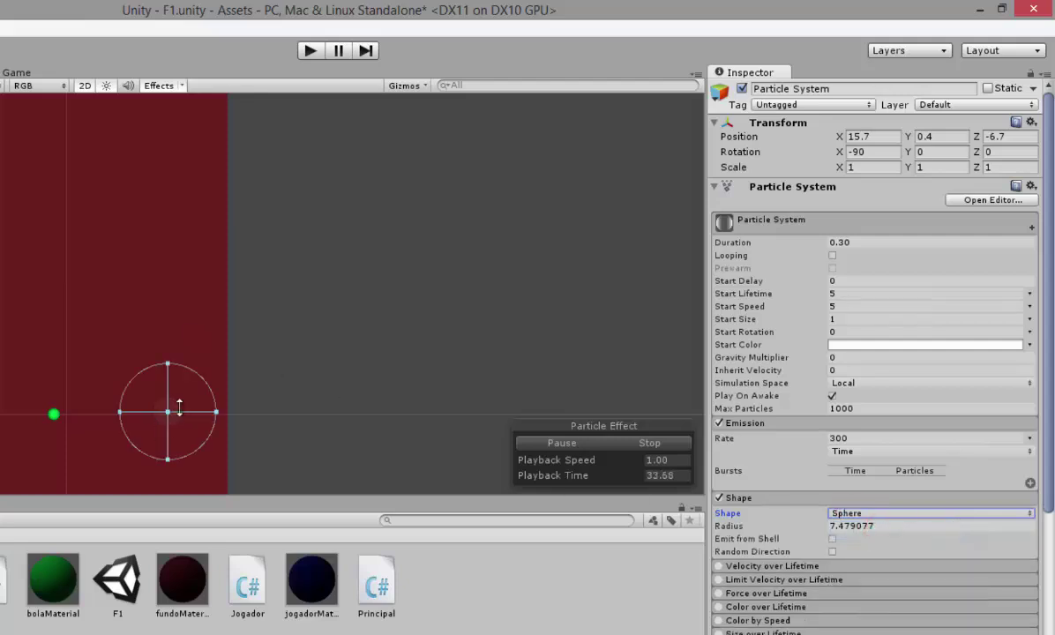
click(926, 513)
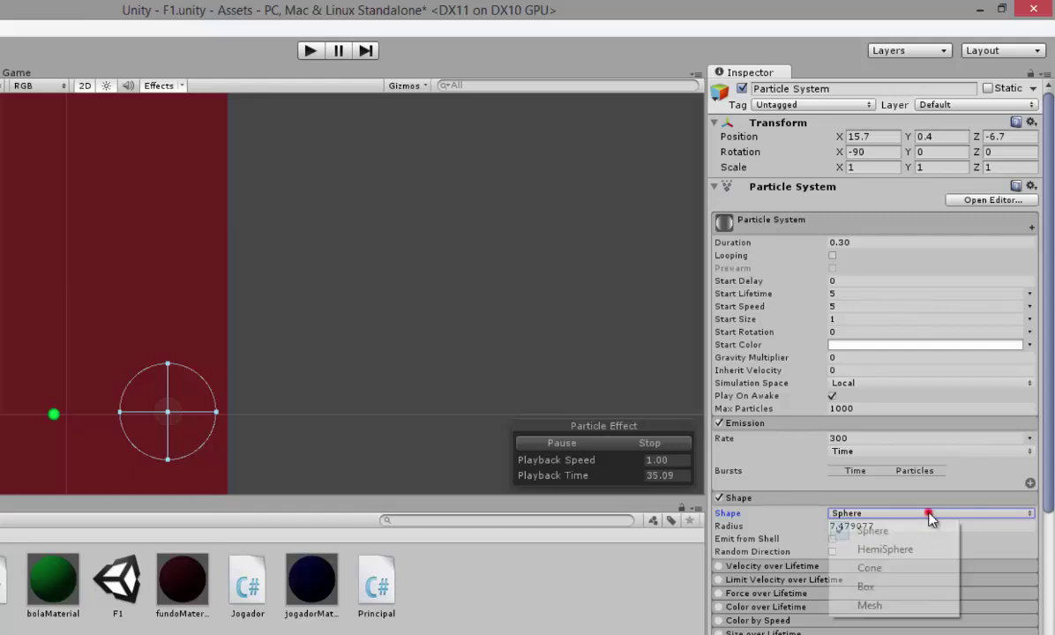
click(891, 550)
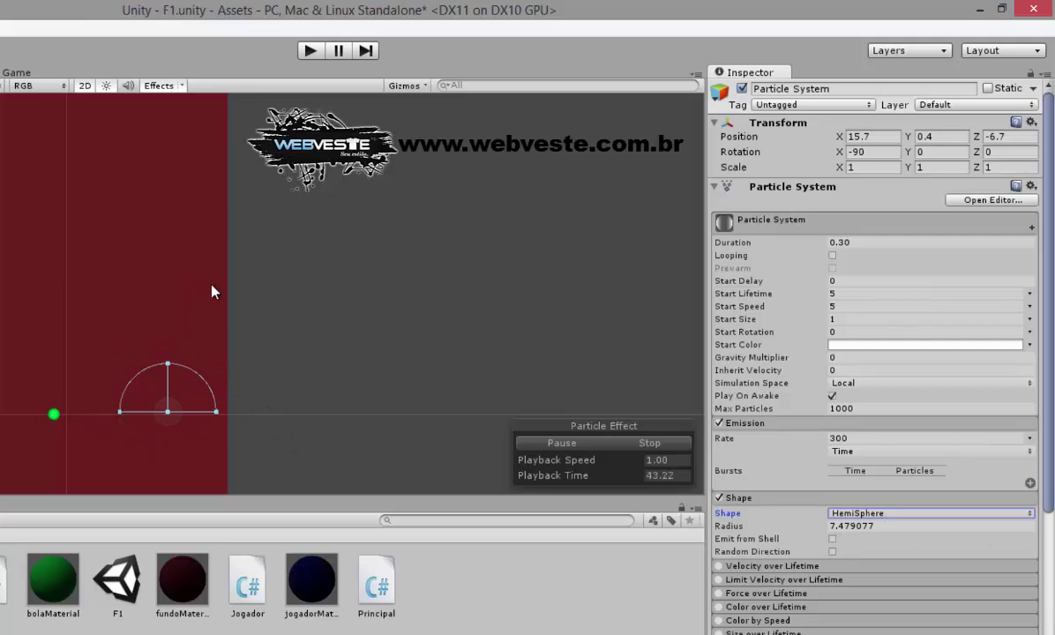
click(844, 515)
click(872, 530)
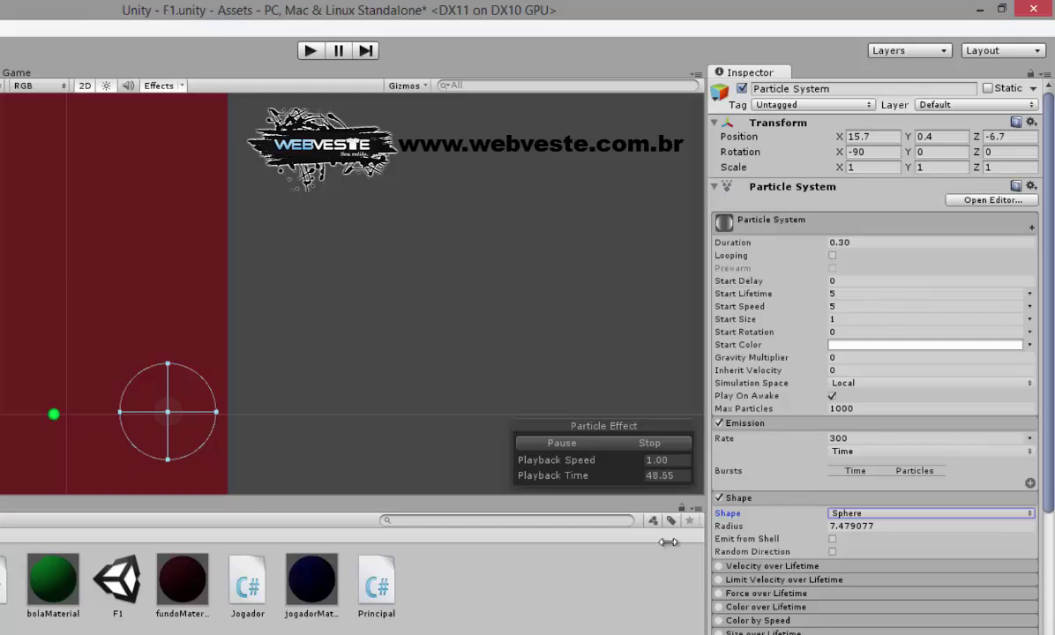
click(660, 446)
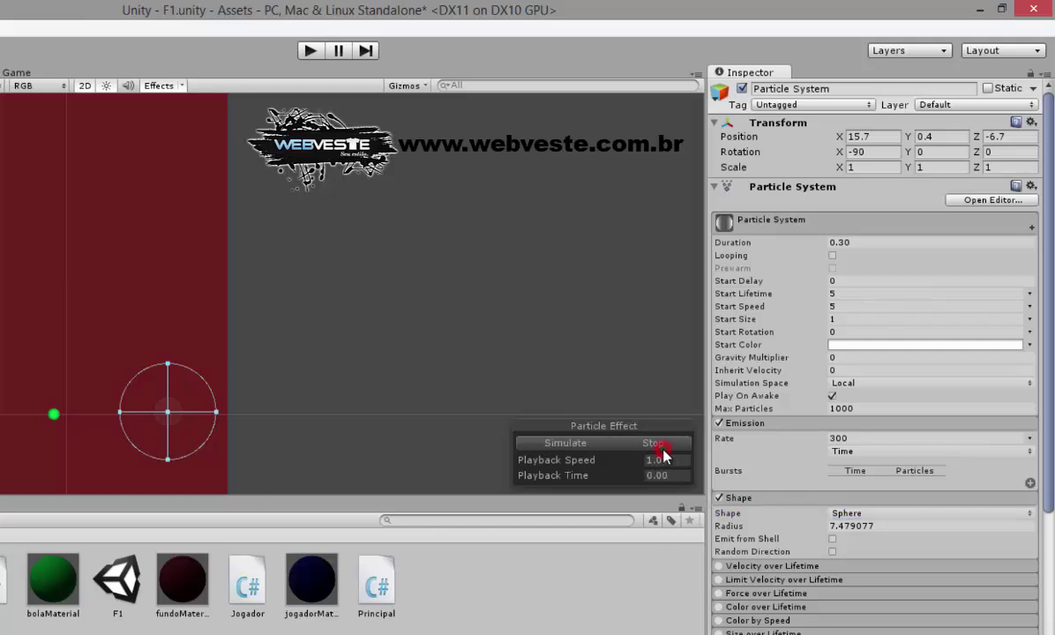
Preview the sphere burst, then set Start Speed to 10 and simulate again.
click(572, 445)
click(563, 443)
click(573, 444)
click(851, 306)
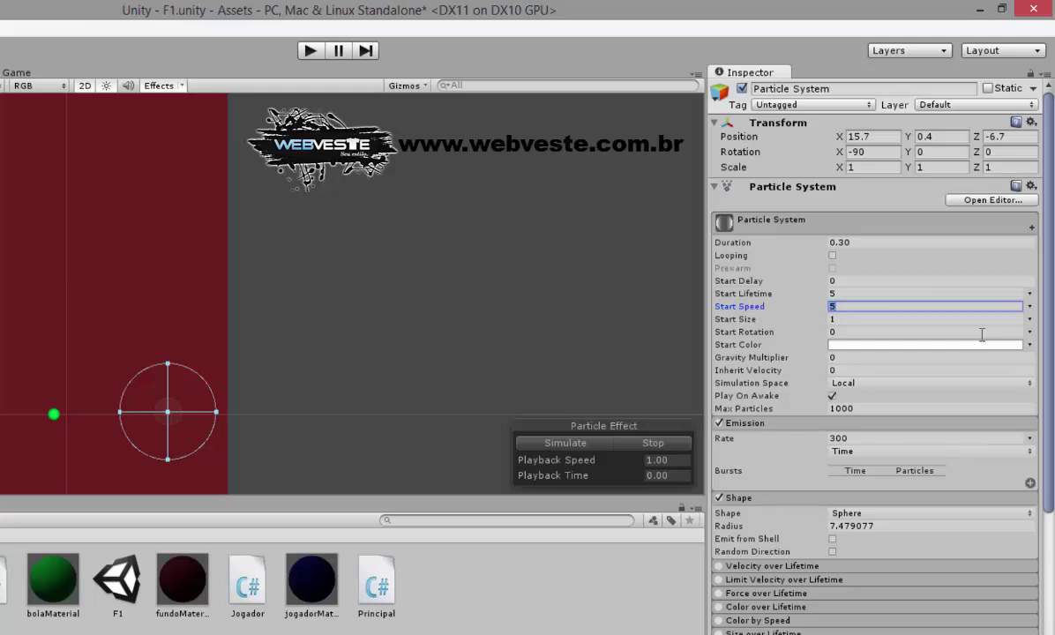
text(10)
click(569, 442)
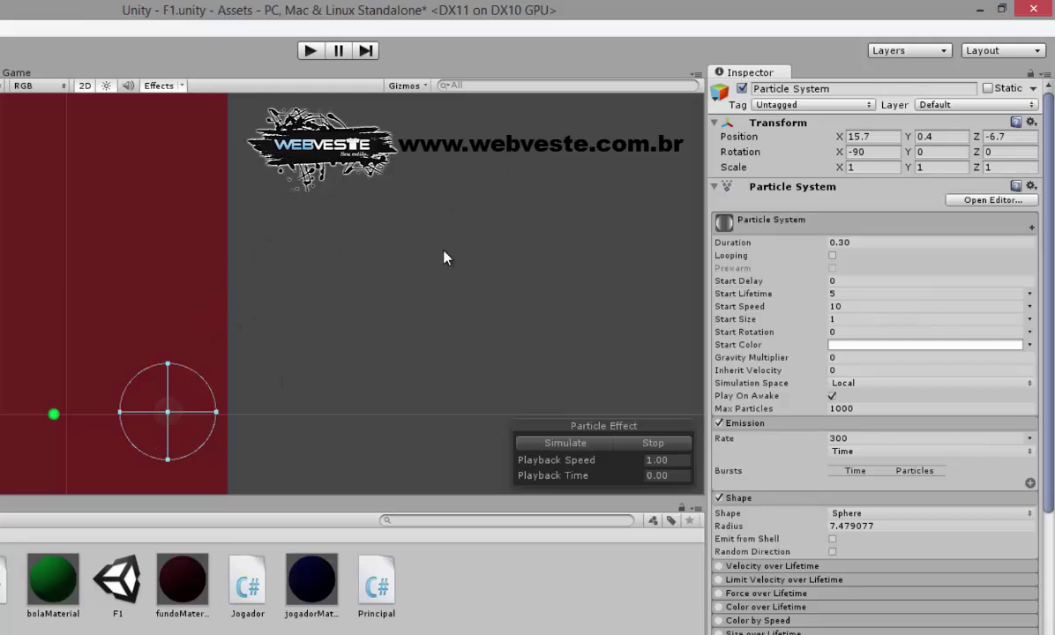
Set Start Lifetime to 1 and replay the particle burst several times.
click(837, 293)
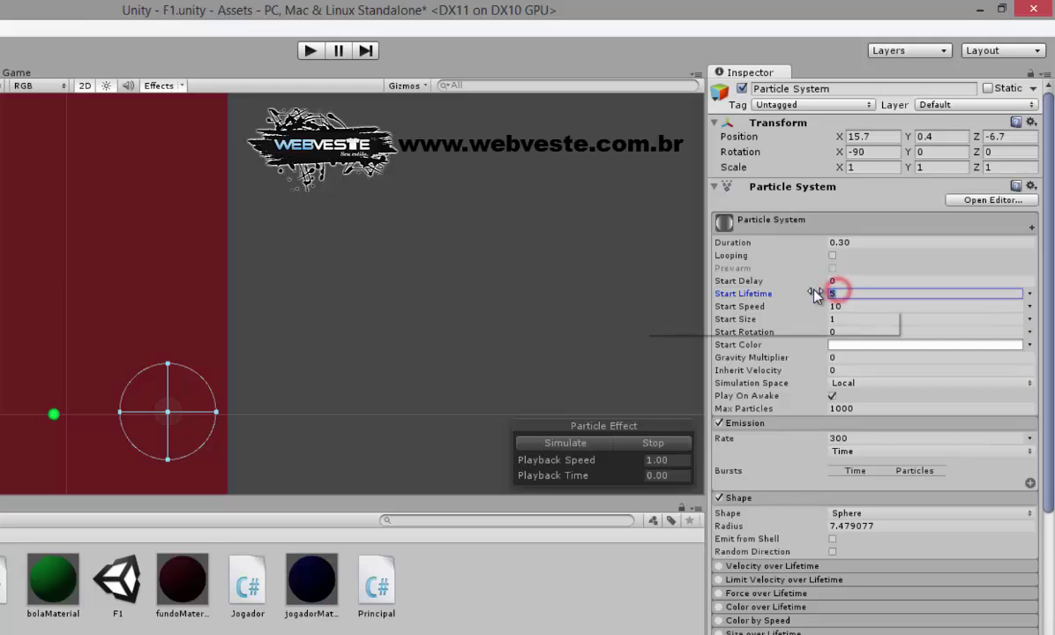
text(1)
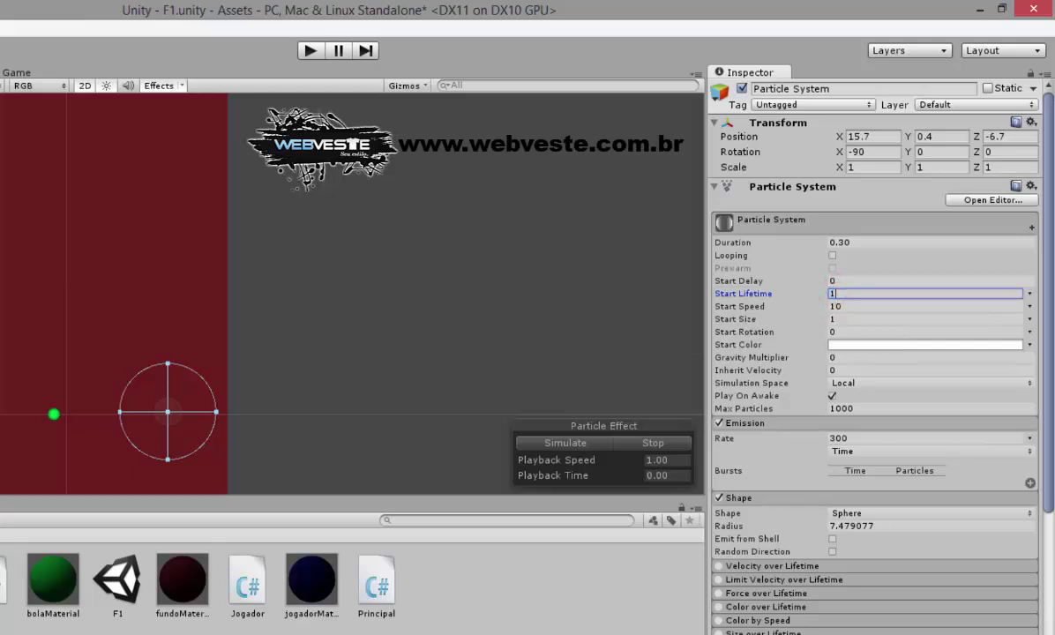
click(565, 443)
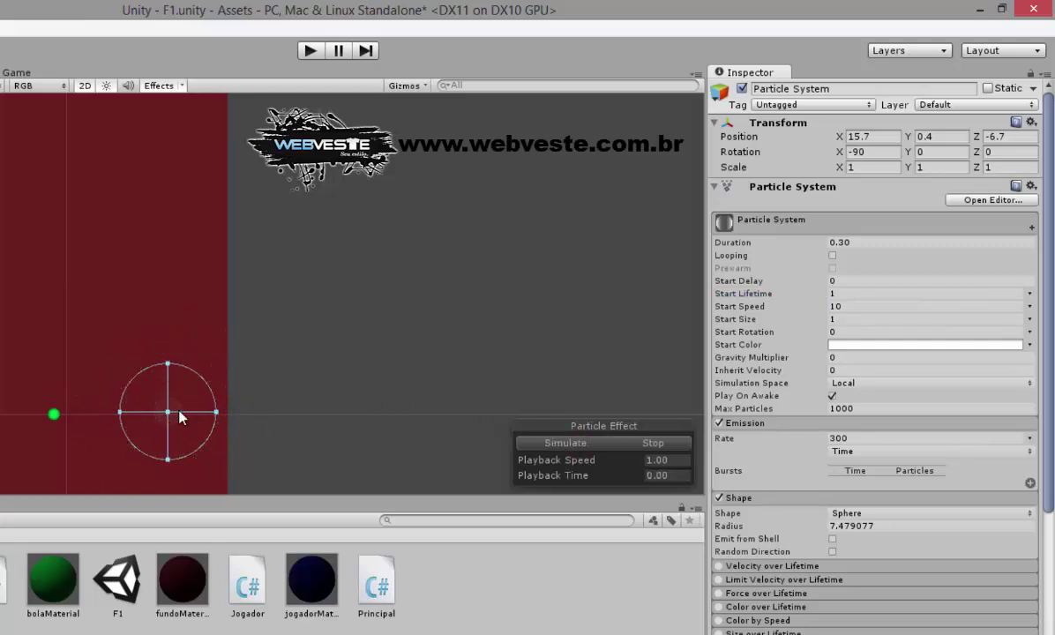
click(590, 444)
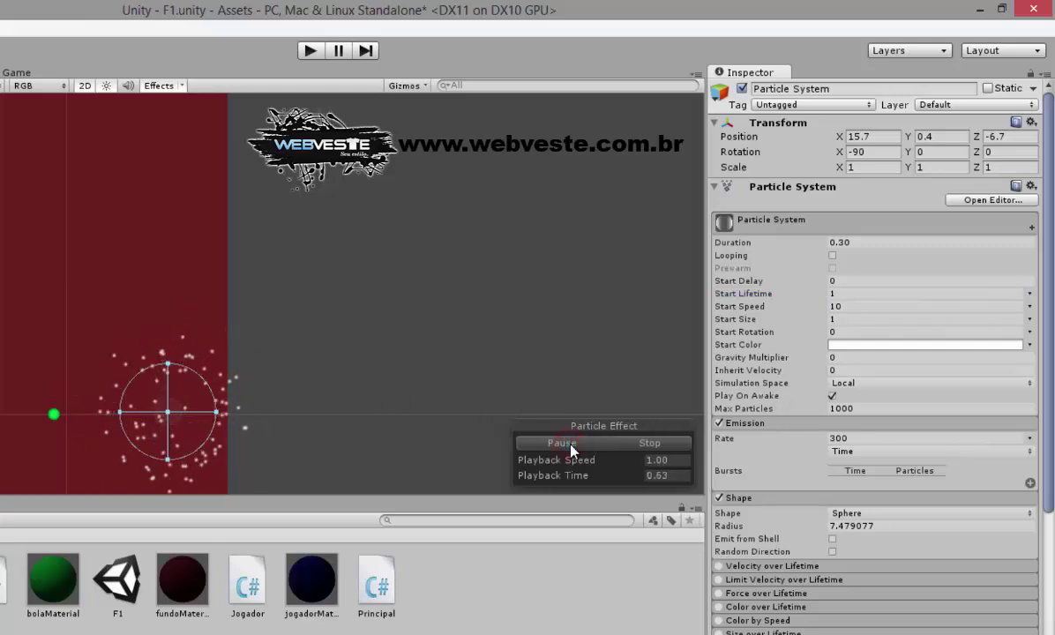
click(565, 442)
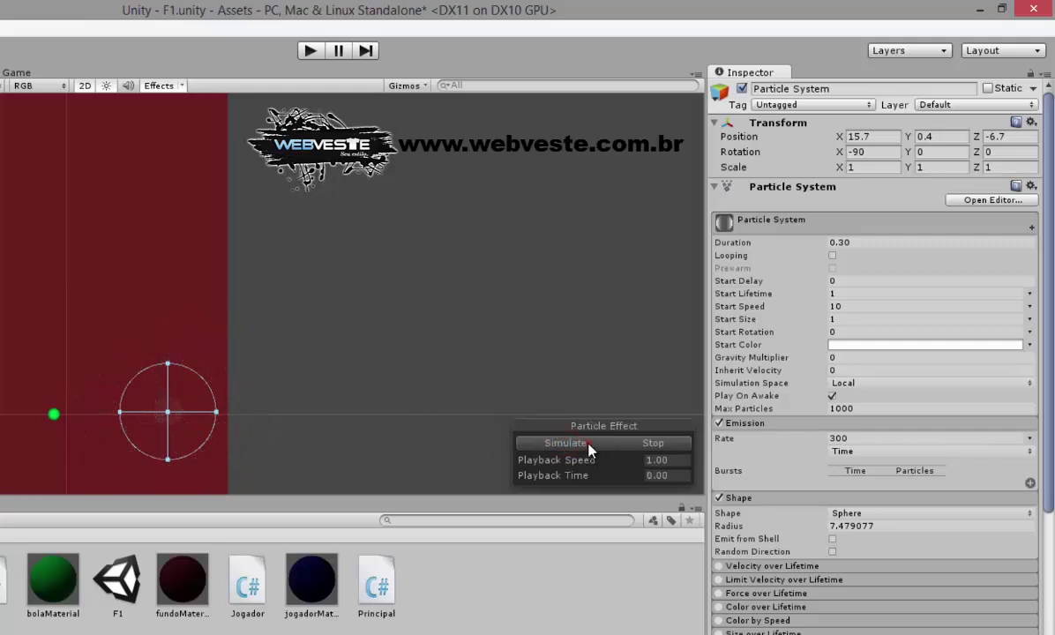
click(589, 444)
click(589, 444)
click(588, 443)
click(588, 443)
Change Duration to 0.20 and preview the shorter emission.
click(839, 242)
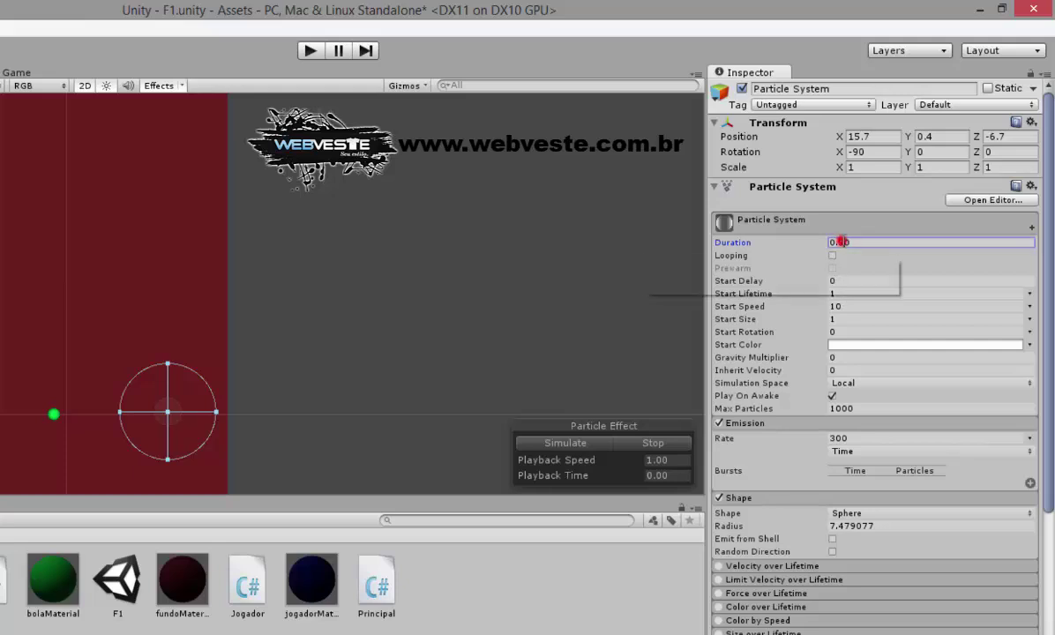
click(841, 242)
key(BackSpace)
text(2)
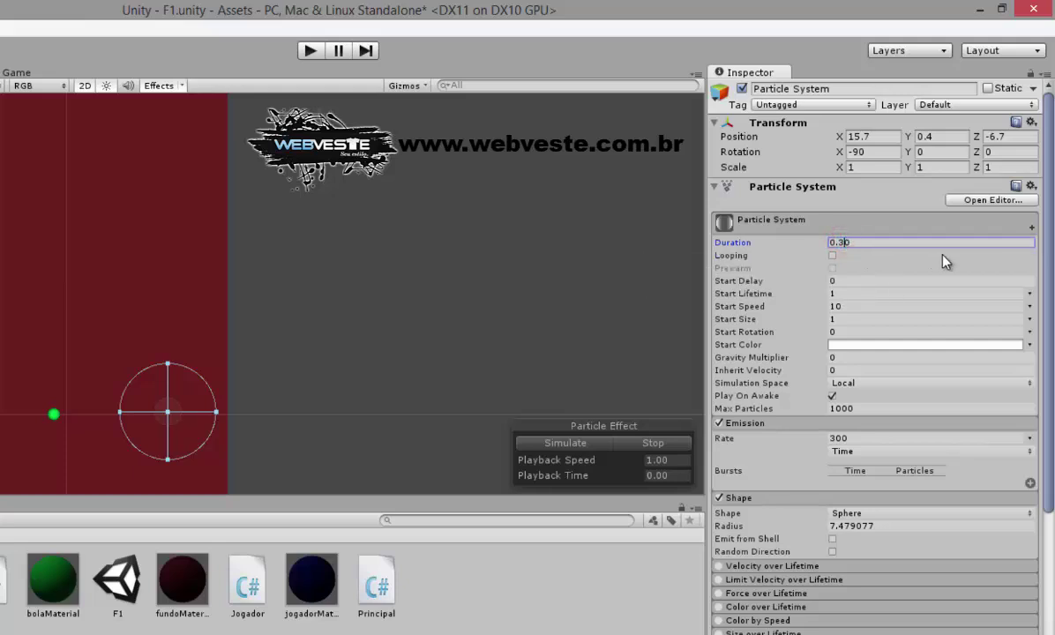
key(Return)
click(588, 447)
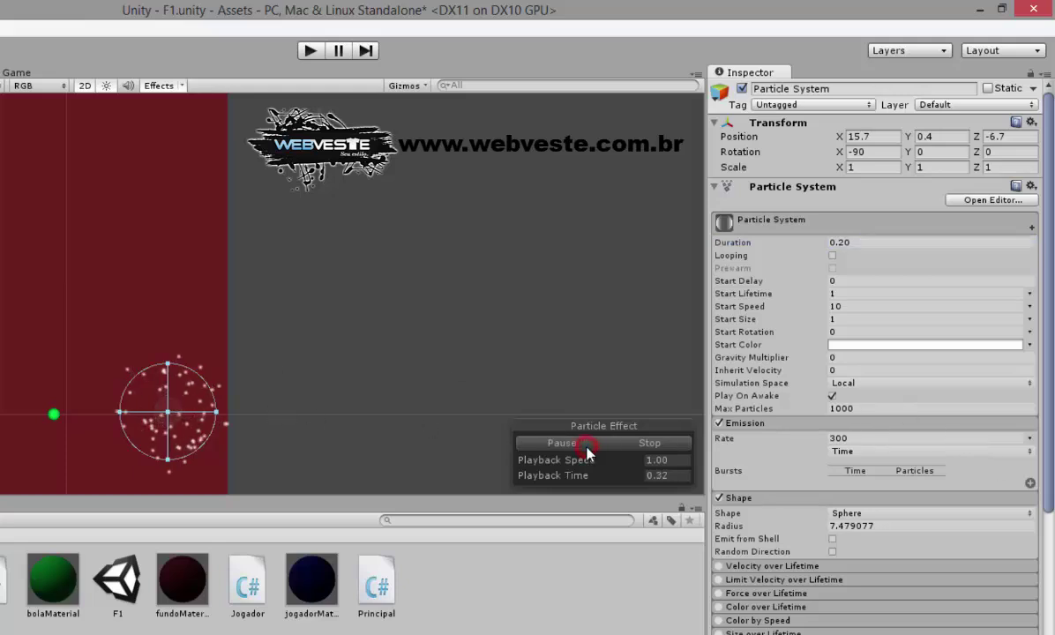
click(588, 446)
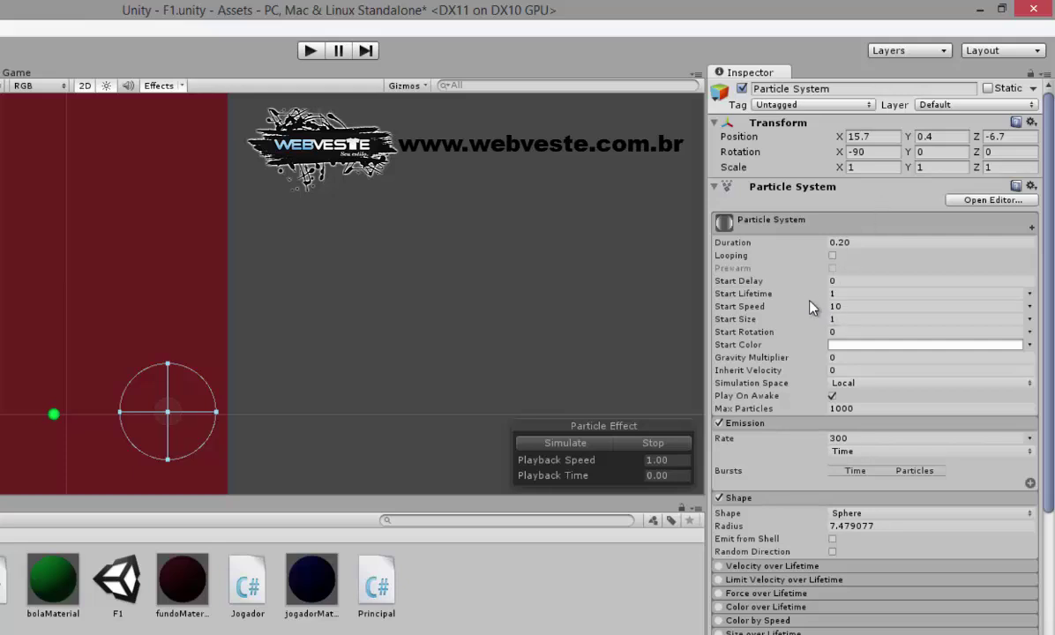
Set Start Lifetime to 0.5, correcting a 0.05 typo, then simulate and stop.
click(834, 294)
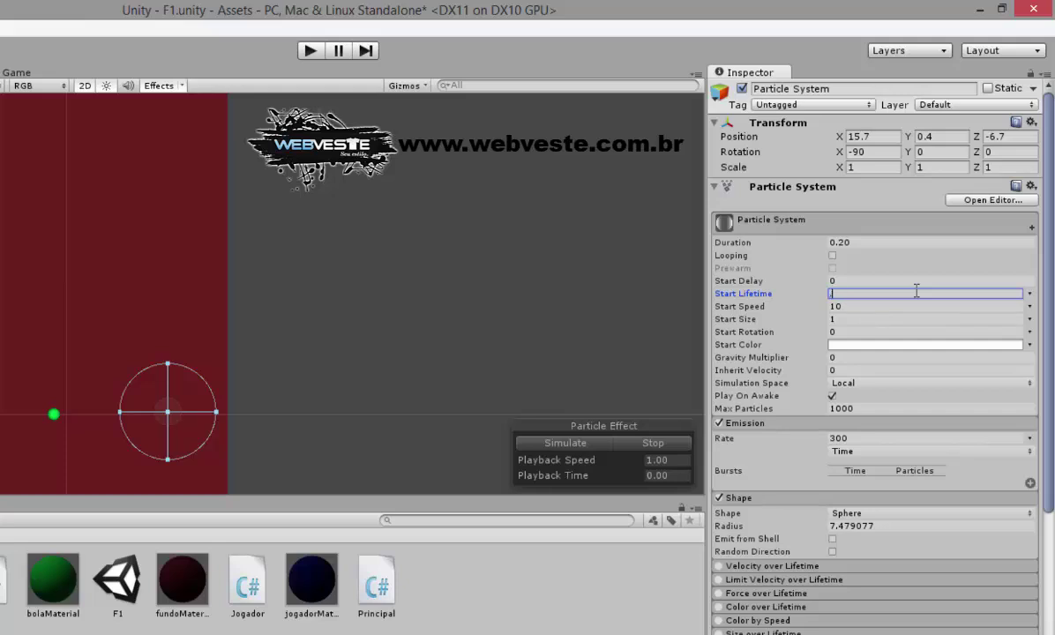
text(0.05)
double_click(914, 291)
text(0.5)
click(563, 443)
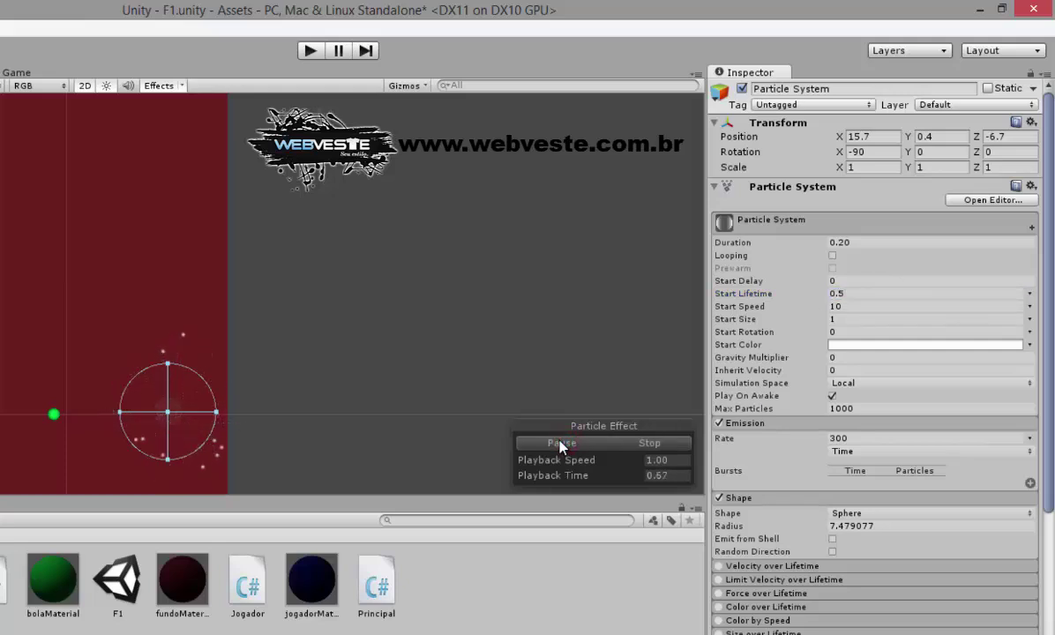
click(562, 443)
Collapse the main, Emission and Shape modules, then enable Color over Lifetime on the sparks.
click(733, 222)
click(741, 240)
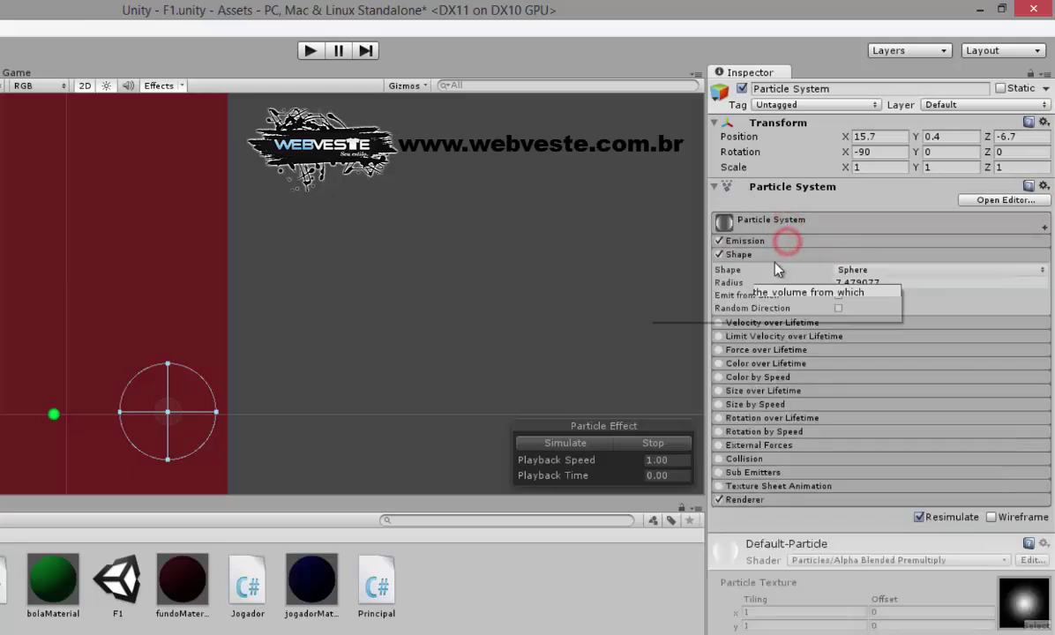
click(737, 255)
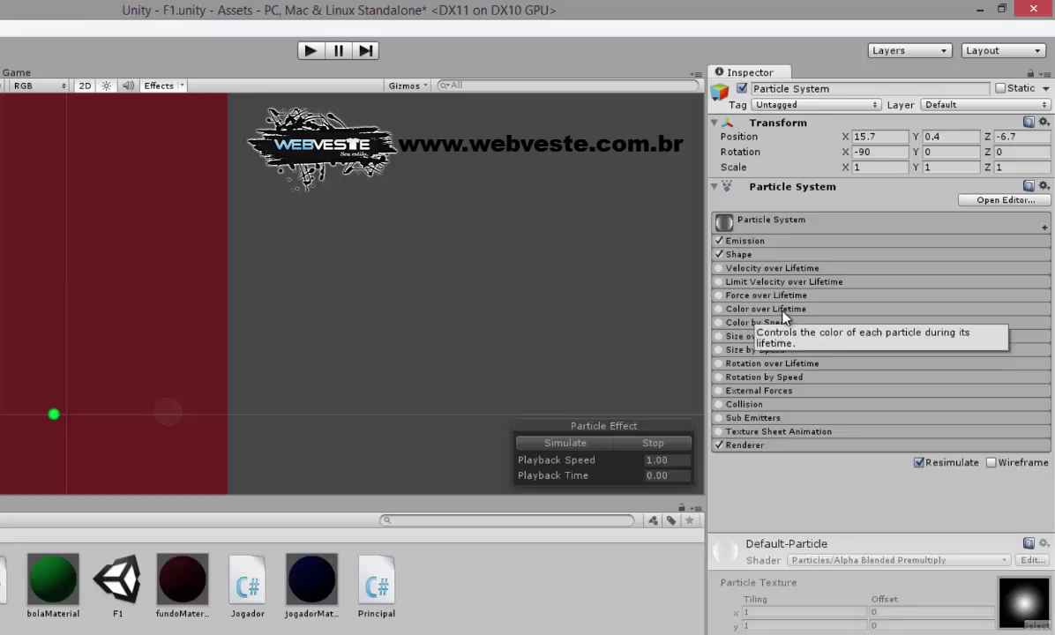
click(781, 309)
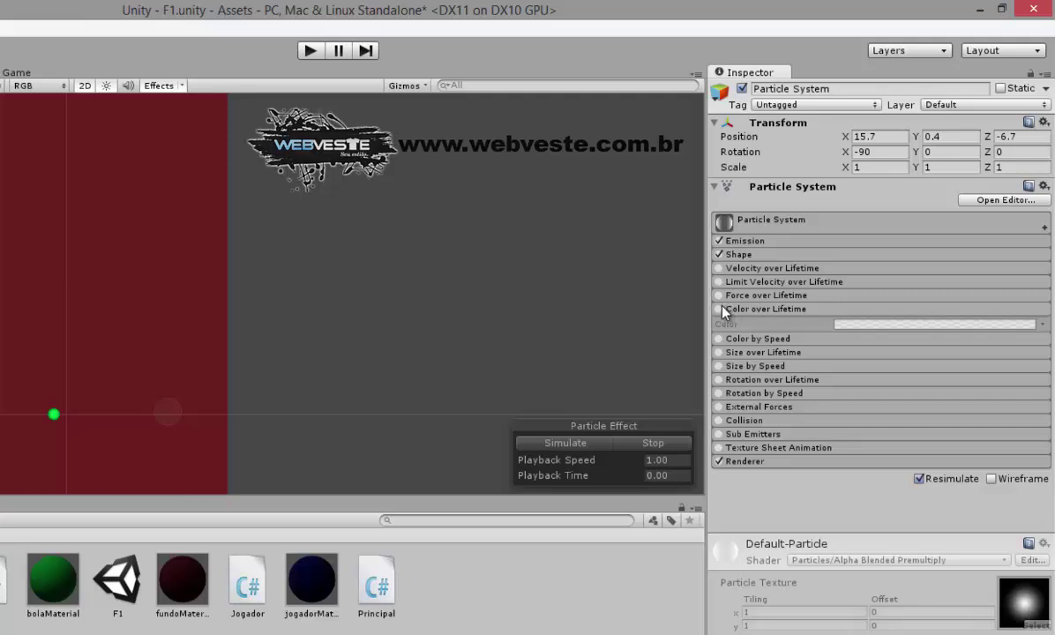
click(719, 309)
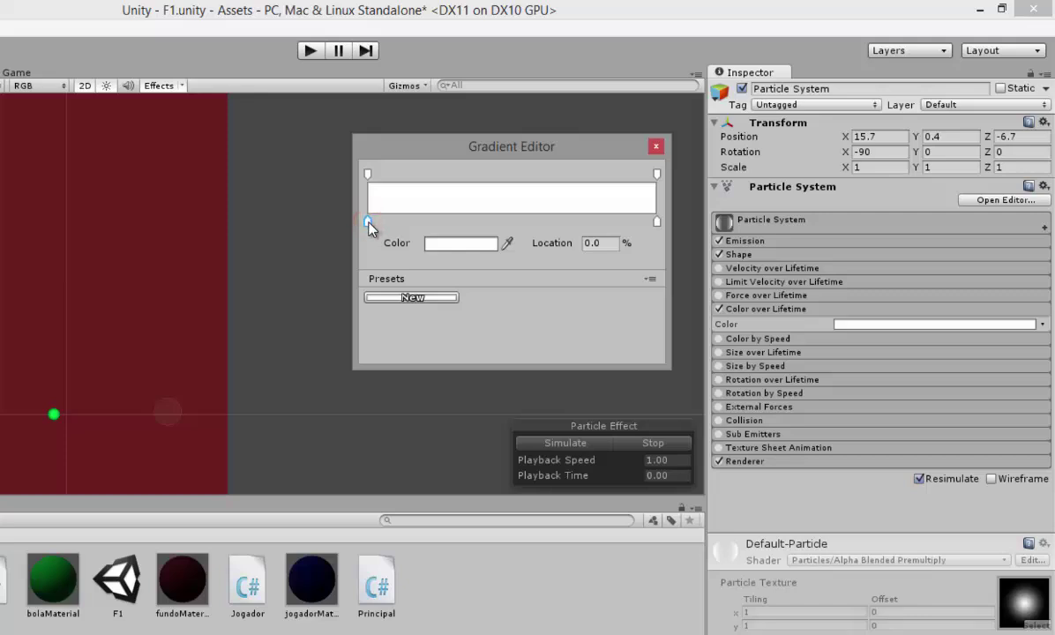
Add a bright yellow colour key to the lifetime gradient at location 33%.
click(498, 221)
drag(498, 222, 441, 226)
drag(441, 226, 442, 227)
double_click(442, 222)
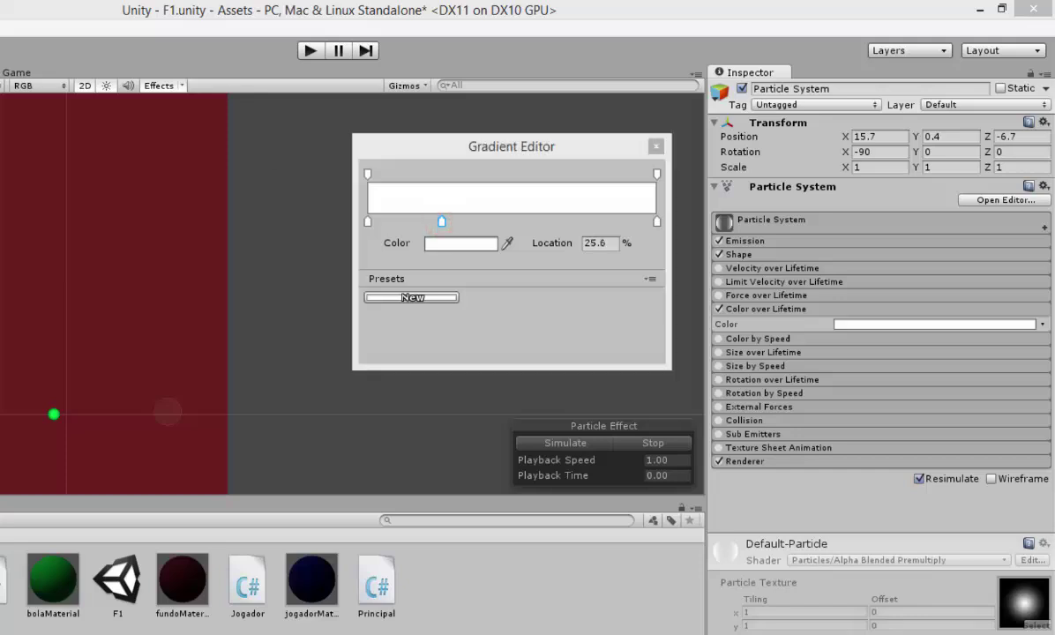
drag(222, 138, 225, 141)
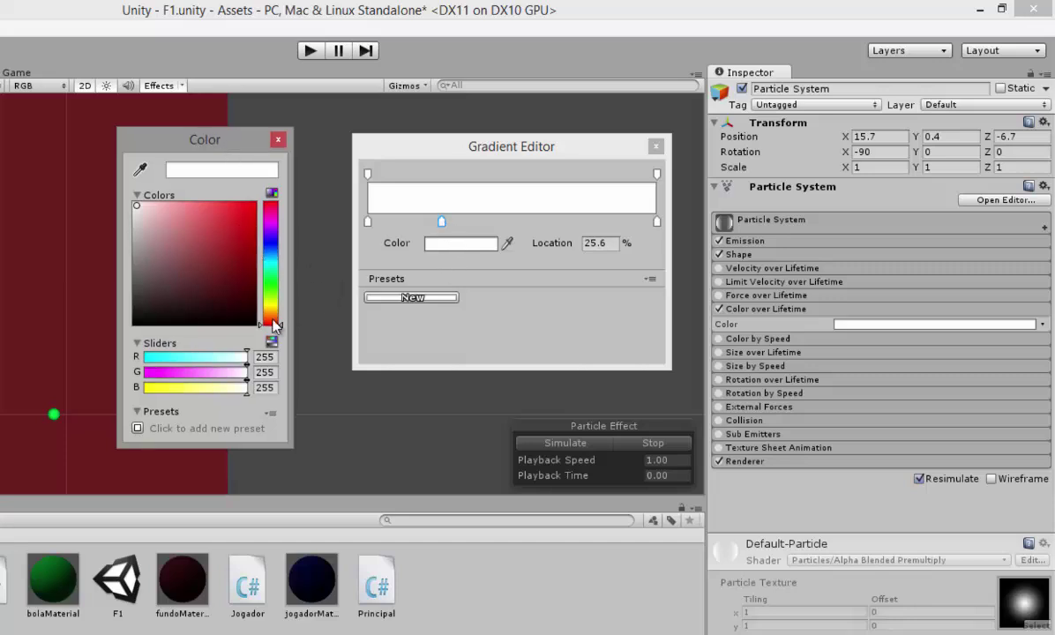
drag(274, 327, 270, 308)
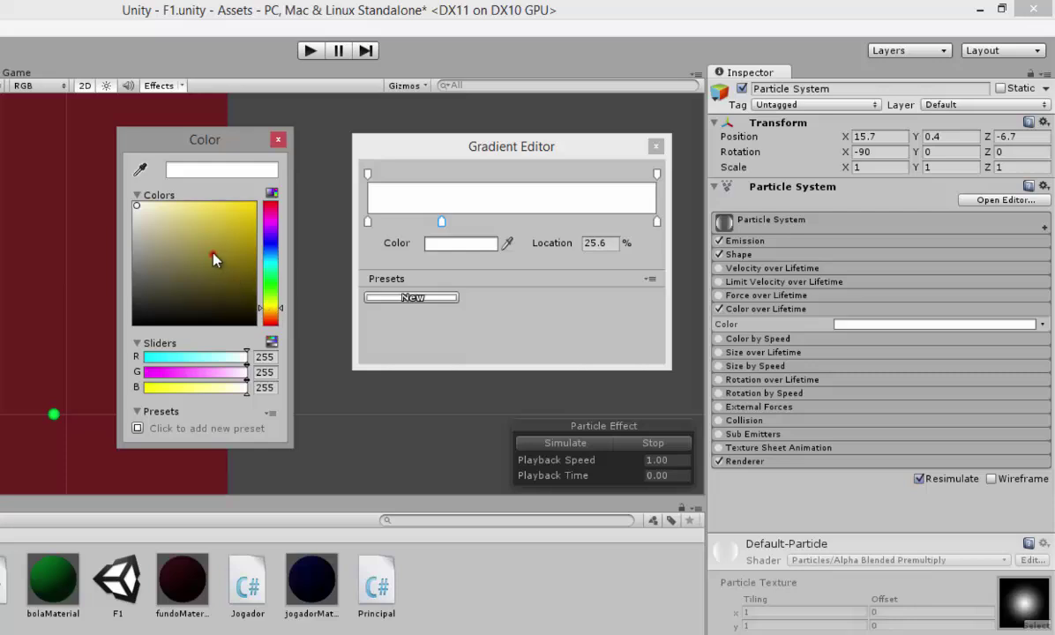
drag(214, 259, 253, 205)
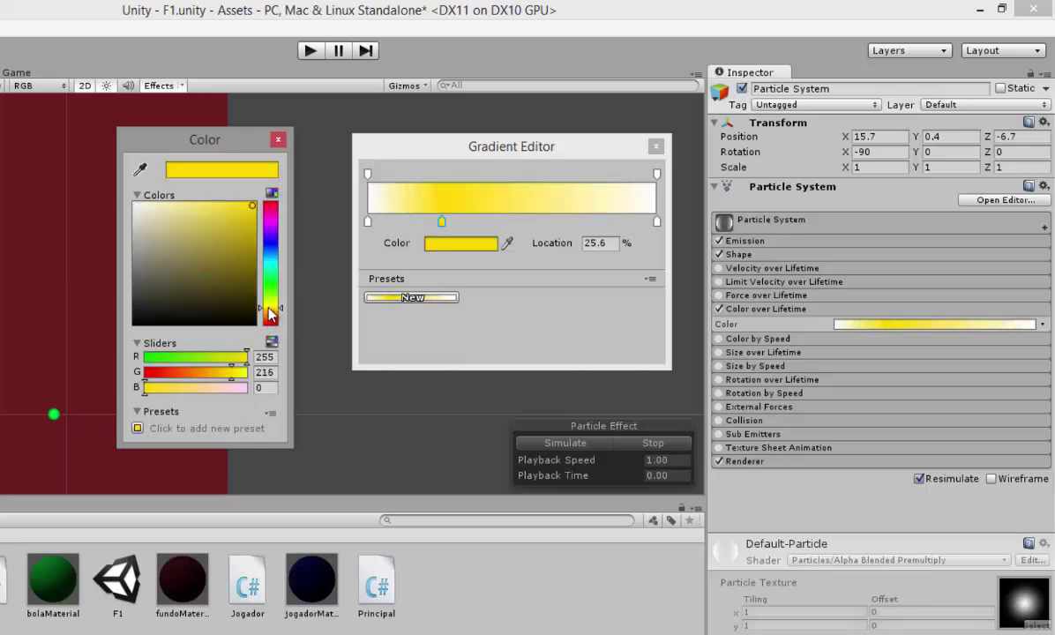
drag(269, 308, 271, 304)
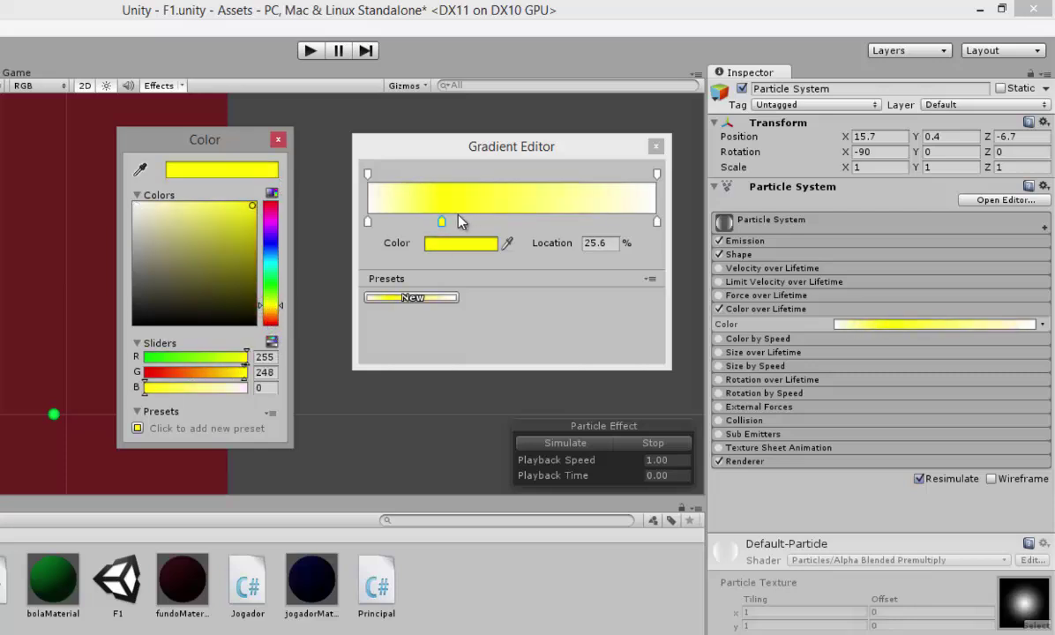
click(600, 243)
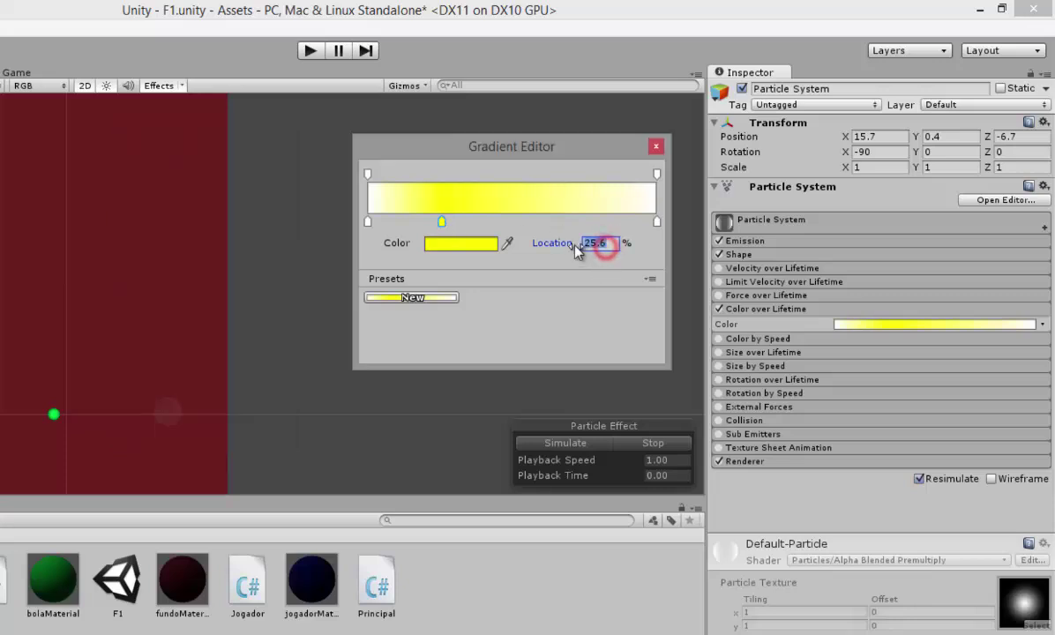
text(33)
Add a second gradient colour key at location 66%.
click(570, 221)
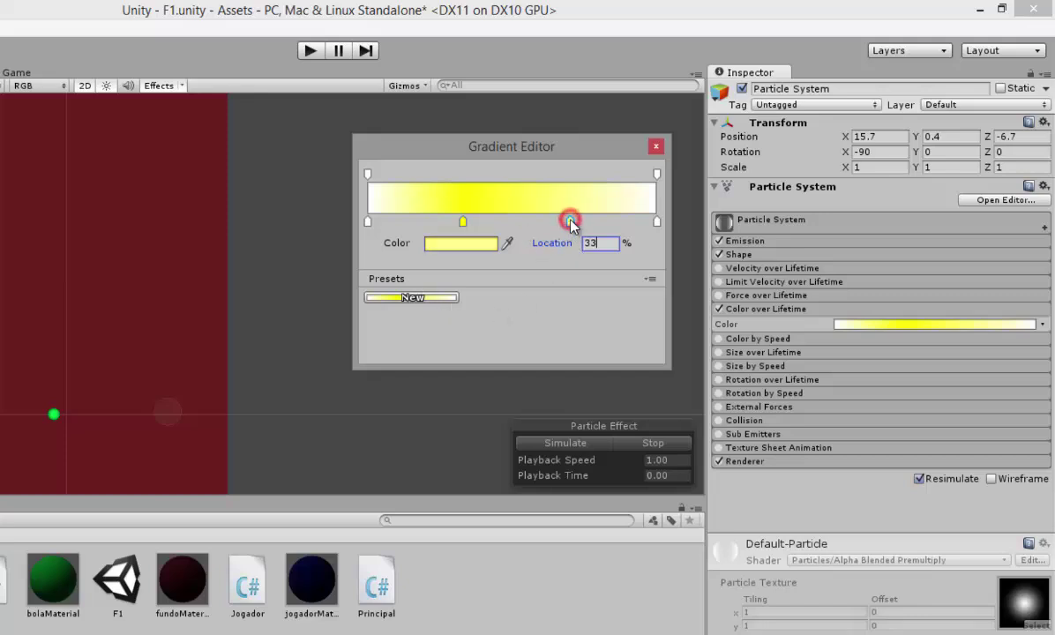
click(570, 221)
drag(575, 221, 536, 222)
click(607, 243)
text(66)
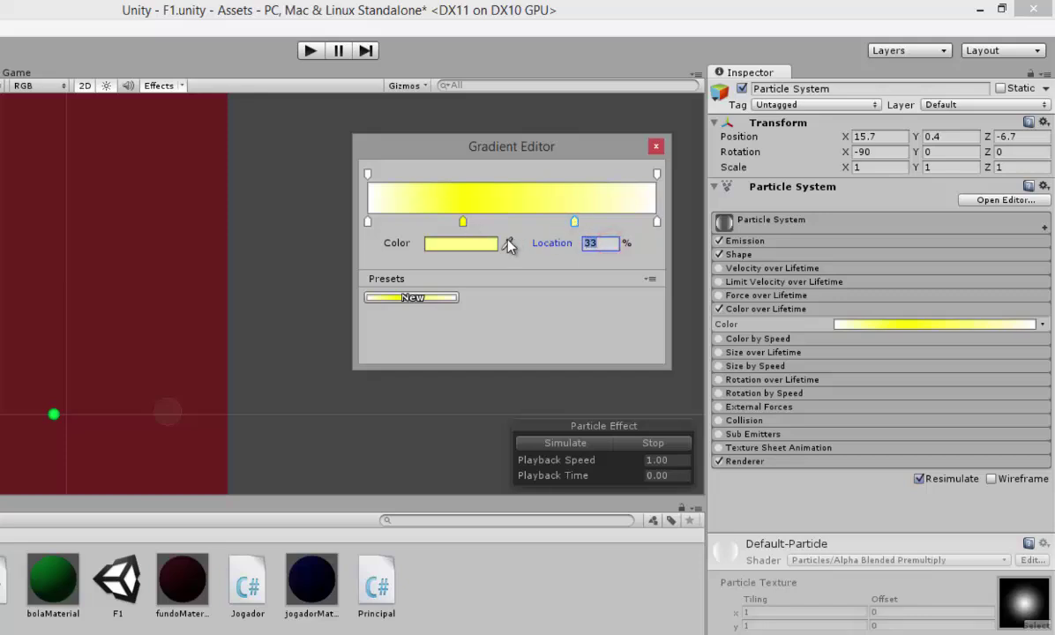
key(Return)
key(Return)
click(463, 223)
click(560, 222)
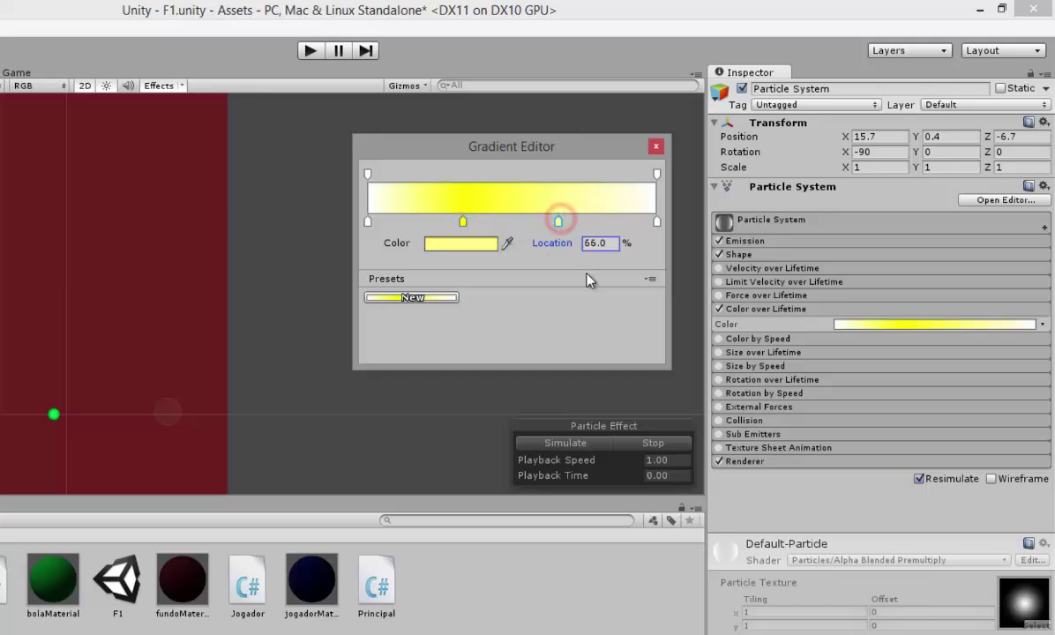
Colour the 66% gradient key pure red (255,0,0).
double_click(559, 222)
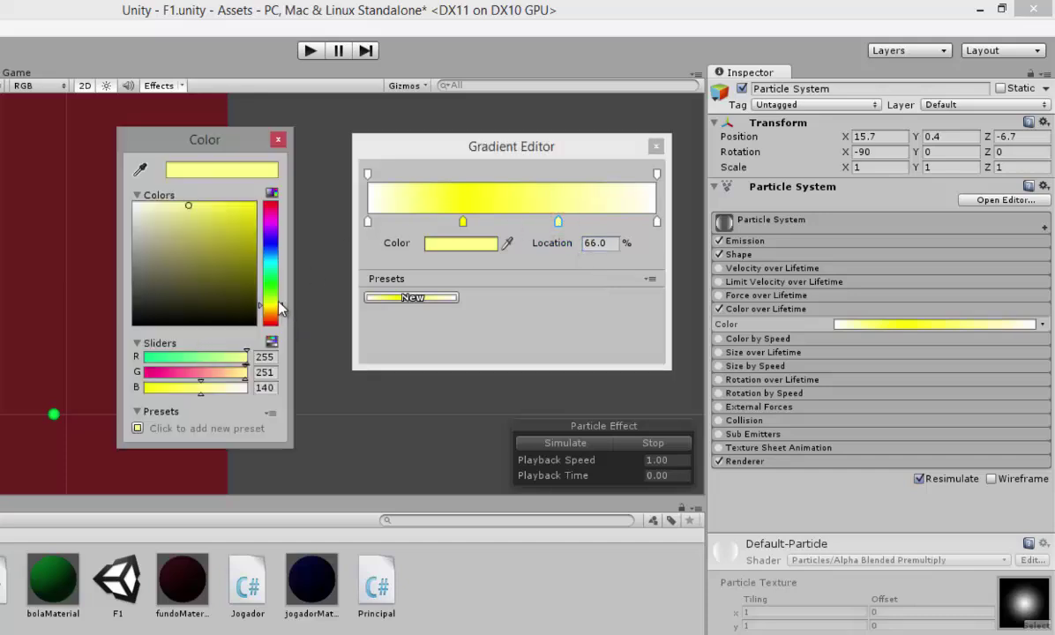
drag(281, 307, 270, 203)
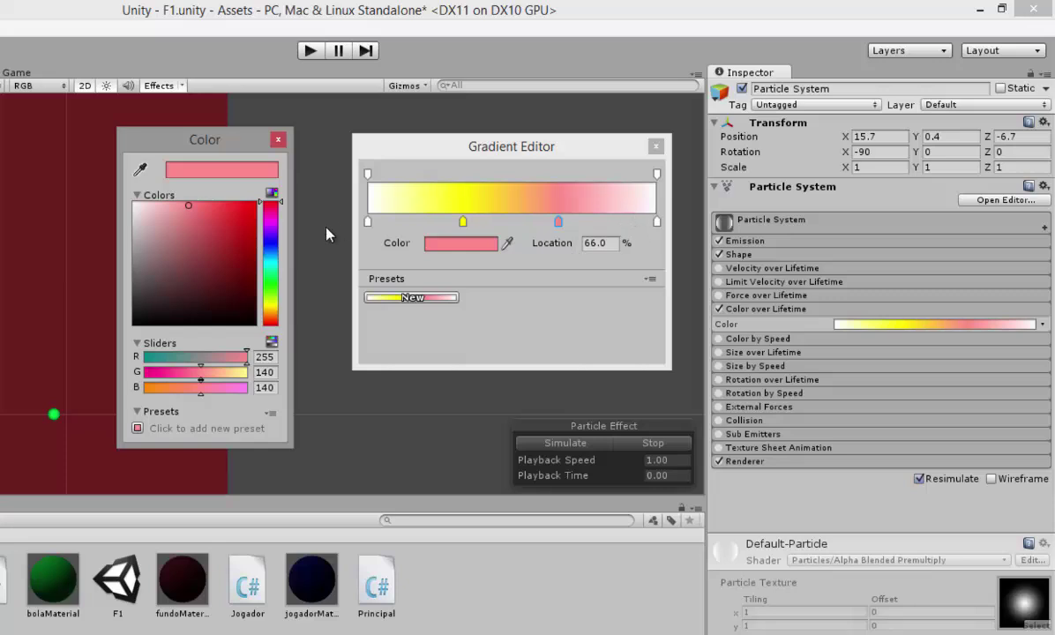
drag(190, 216, 295, 179)
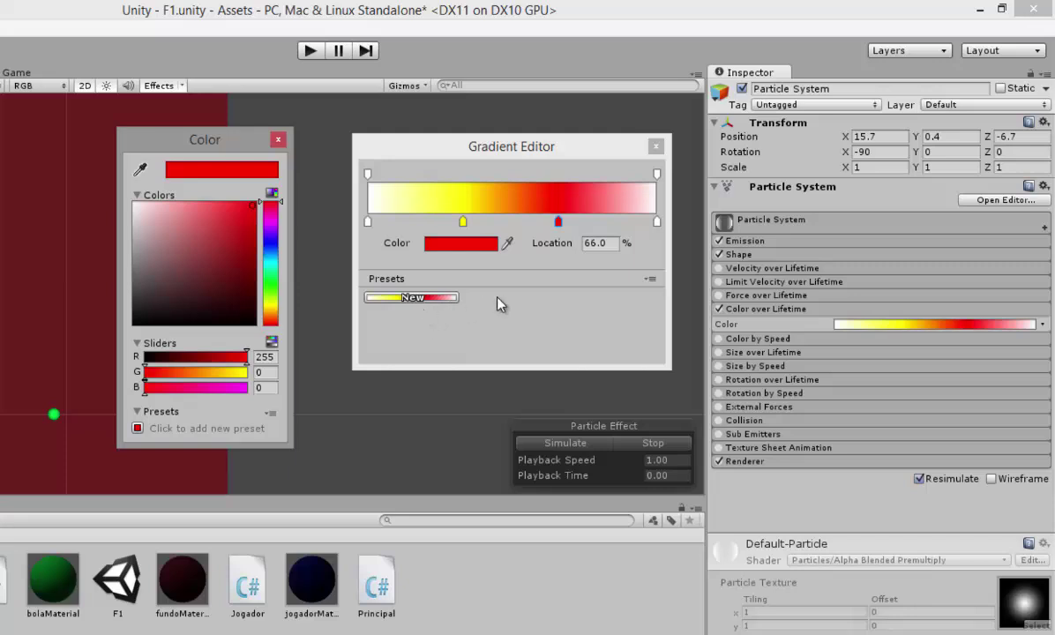
click(657, 229)
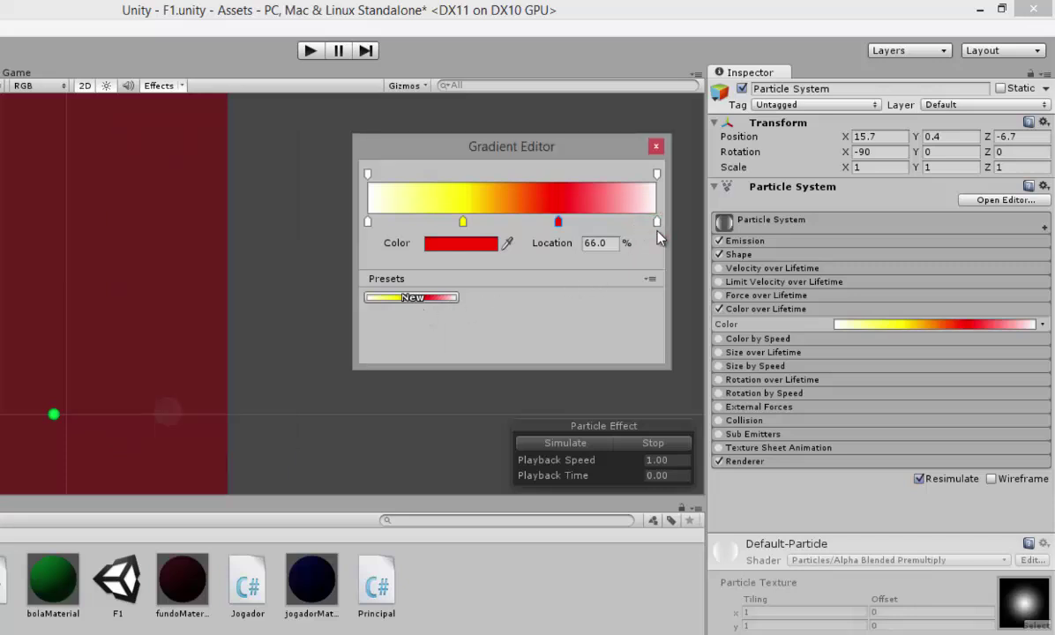
Set the gradient's end key at 100% to dark grey (RGB 77).
click(657, 223)
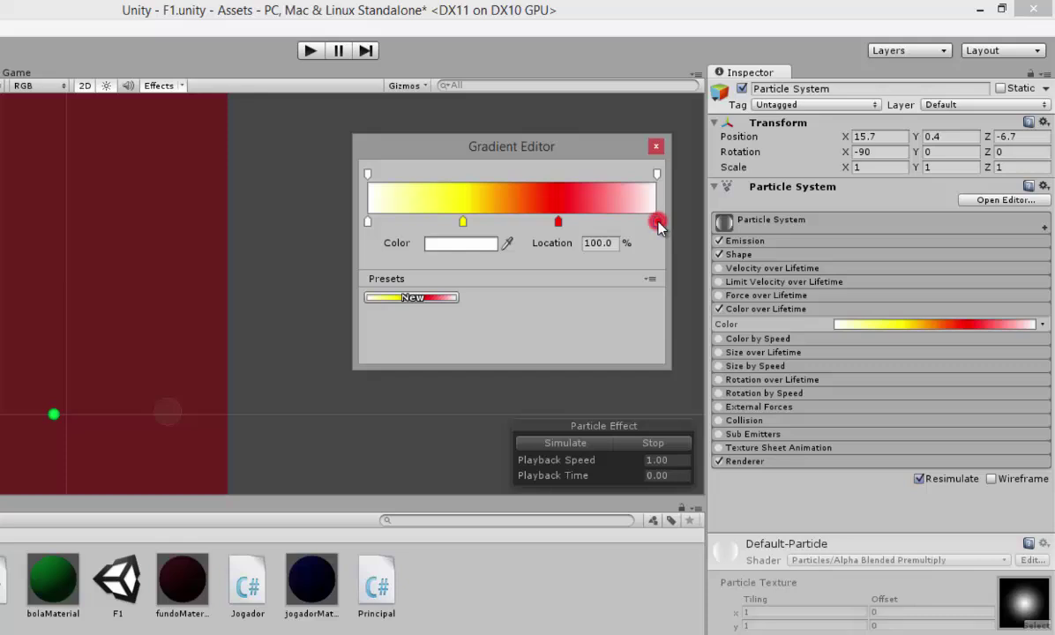
double_click(657, 222)
drag(142, 224, 123, 290)
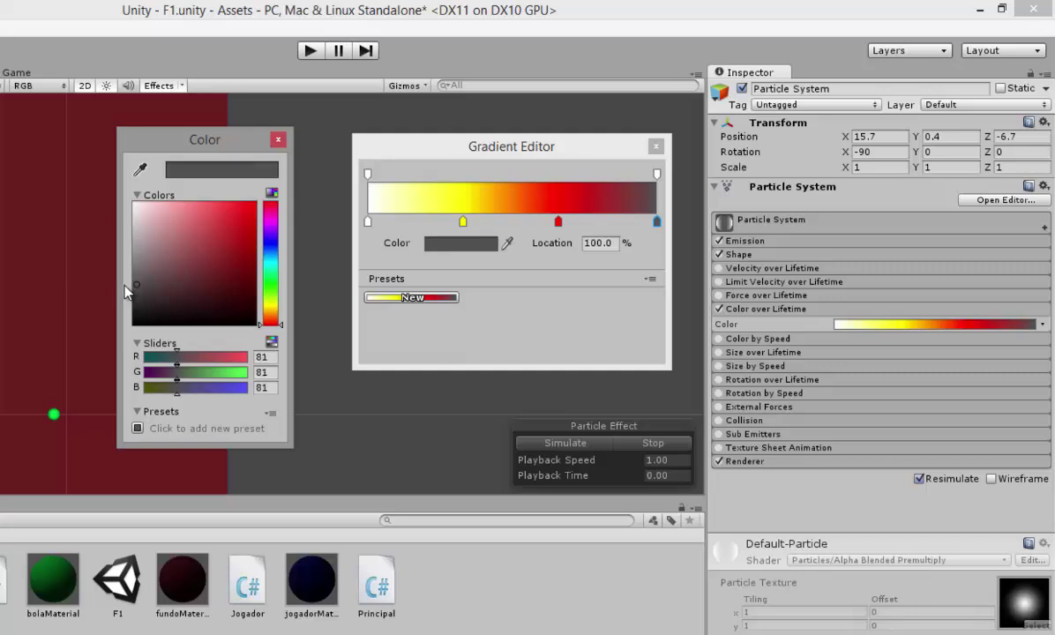
click(278, 139)
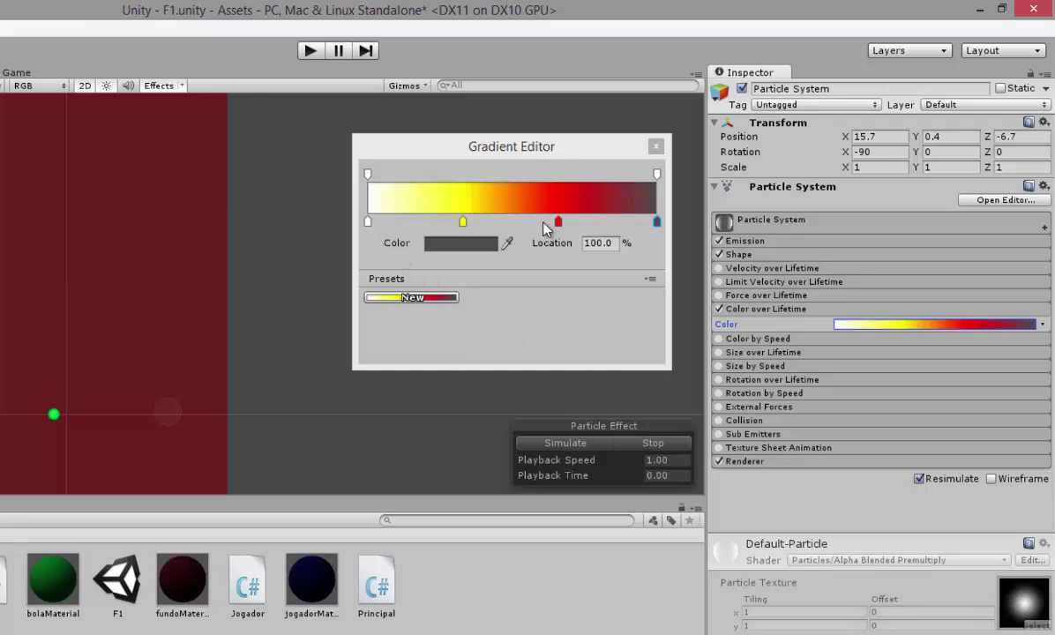
Turn on Looping and simulate the particle system to preview the yellow-to-red sparks.
click(746, 220)
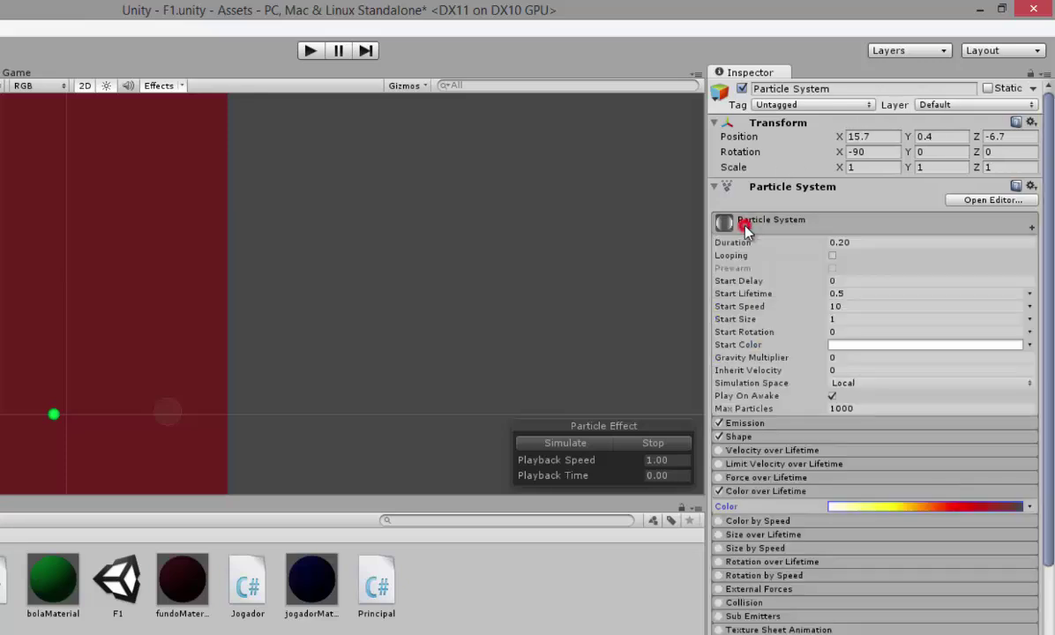
click(834, 256)
click(574, 443)
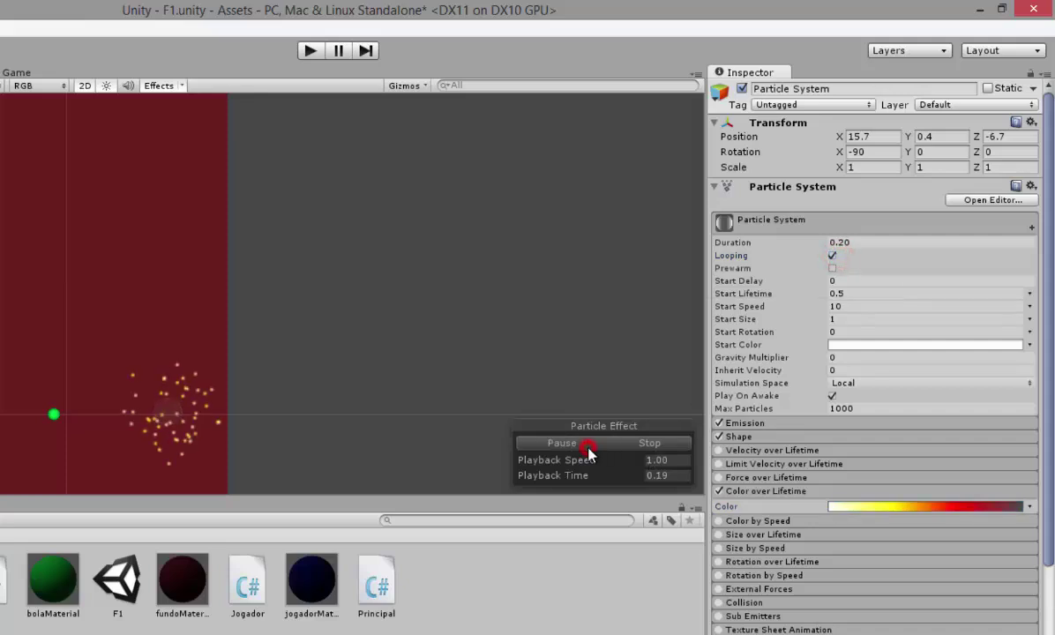
click(914, 508)
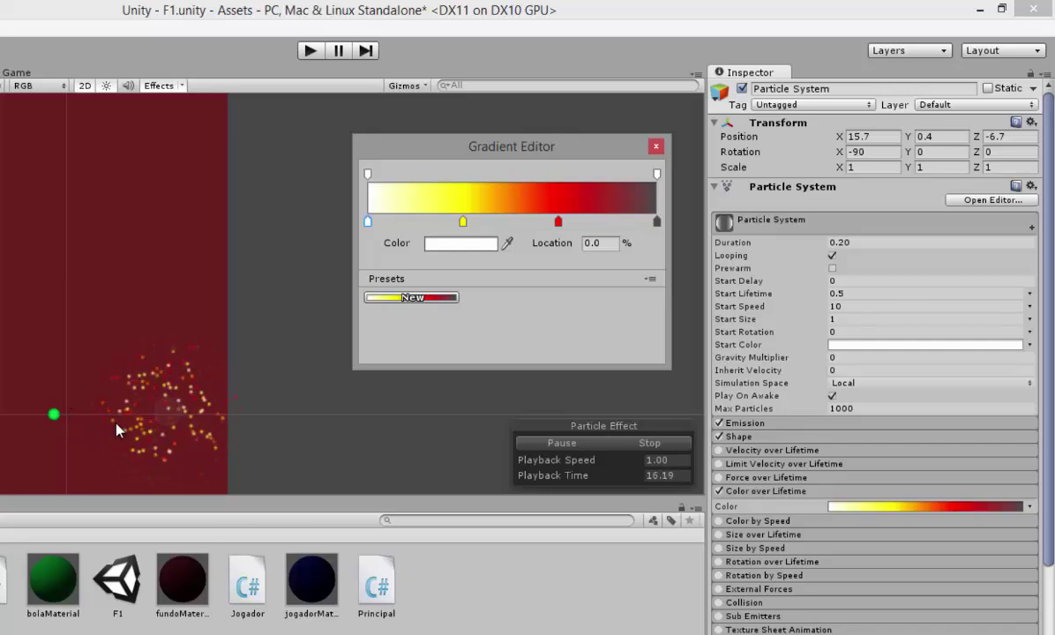
click(654, 148)
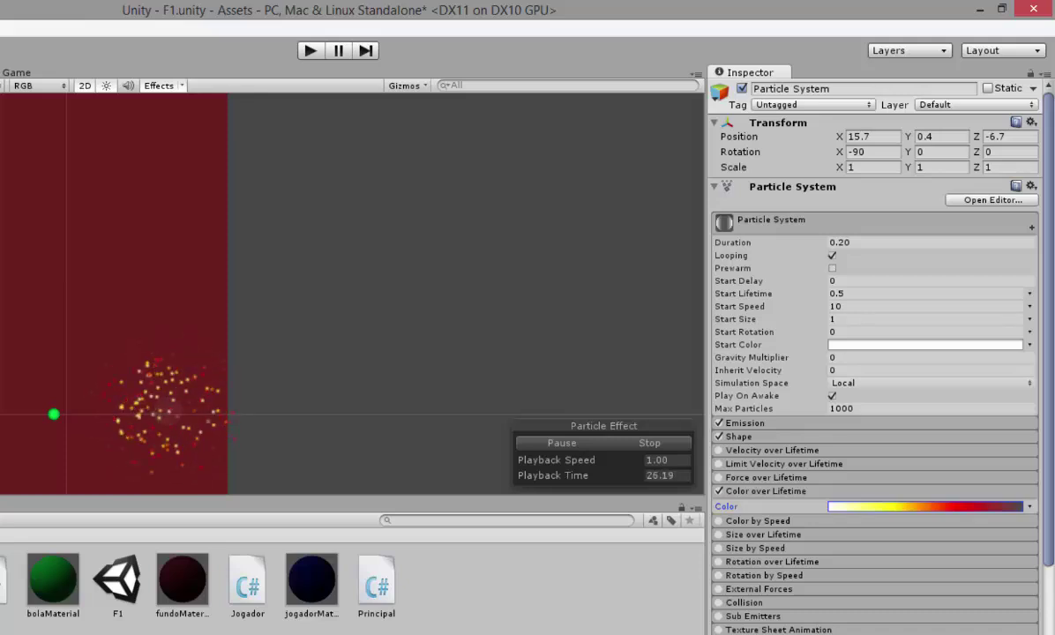
click(790, 221)
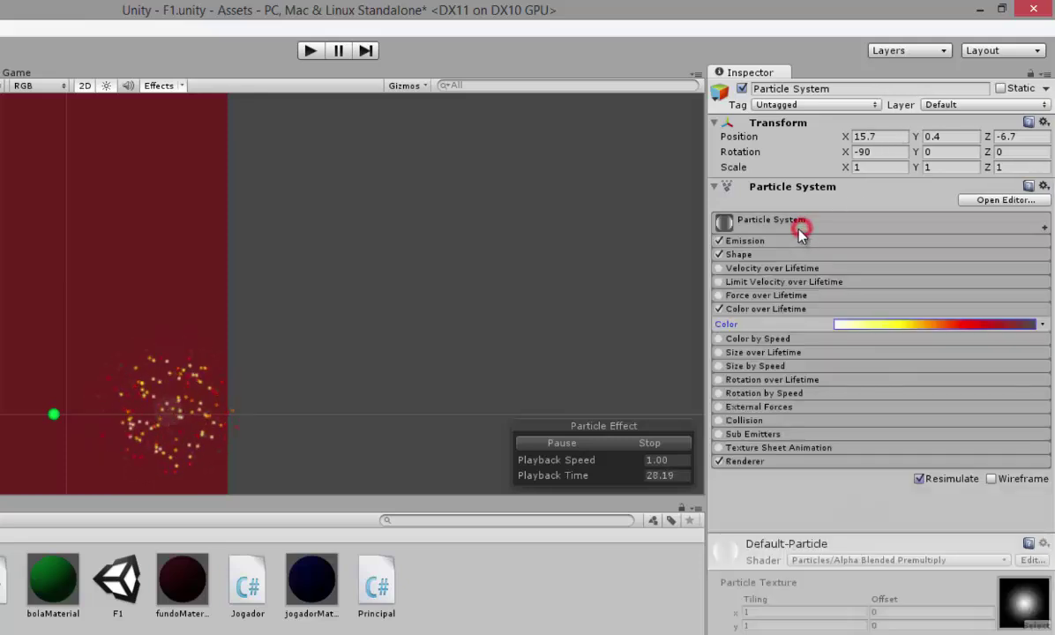
Turn off Cast Shadows in the Renderer module.
click(746, 461)
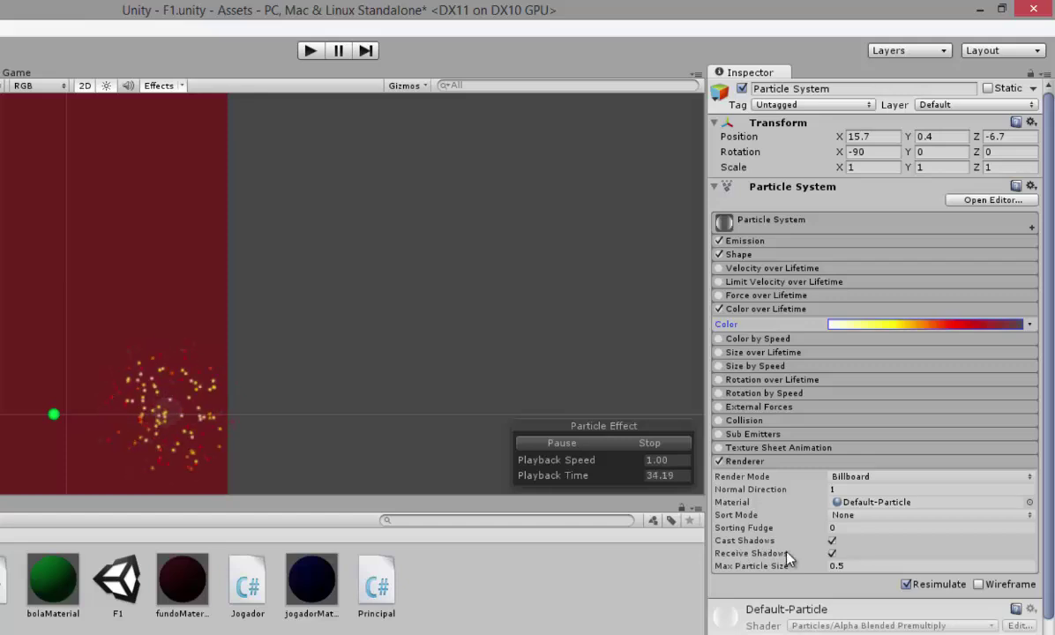
click(832, 540)
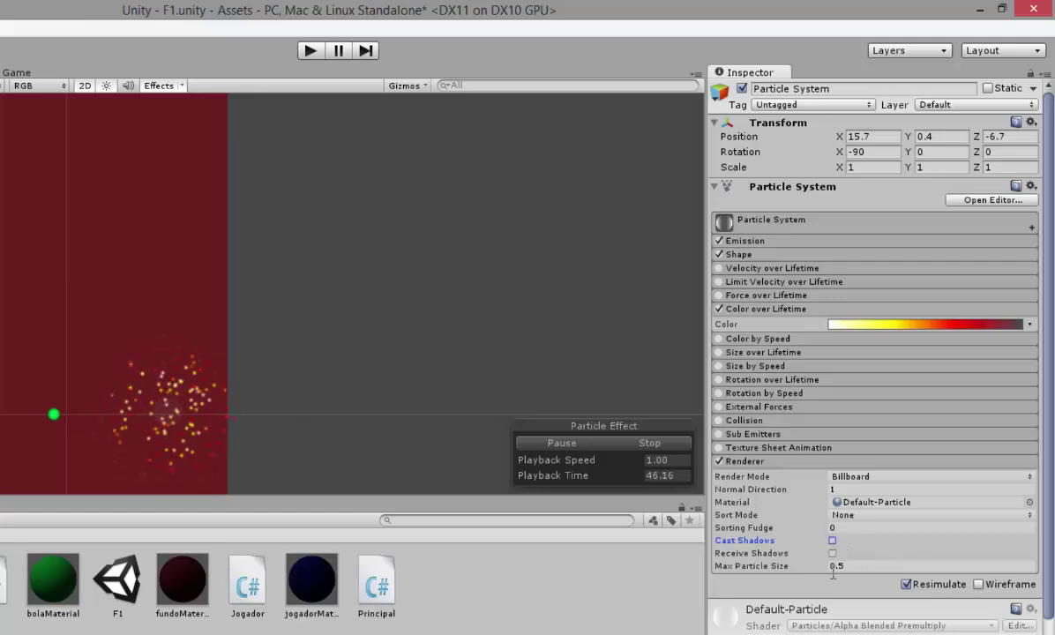
click(753, 463)
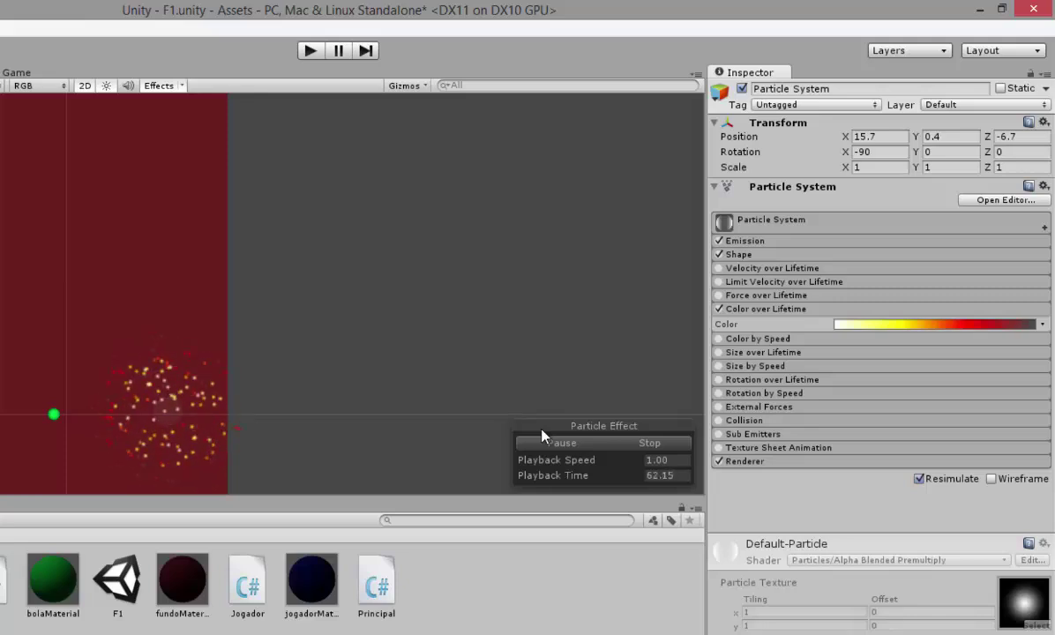
Lower the particle system's Emission rate to 100.
click(747, 249)
click(749, 248)
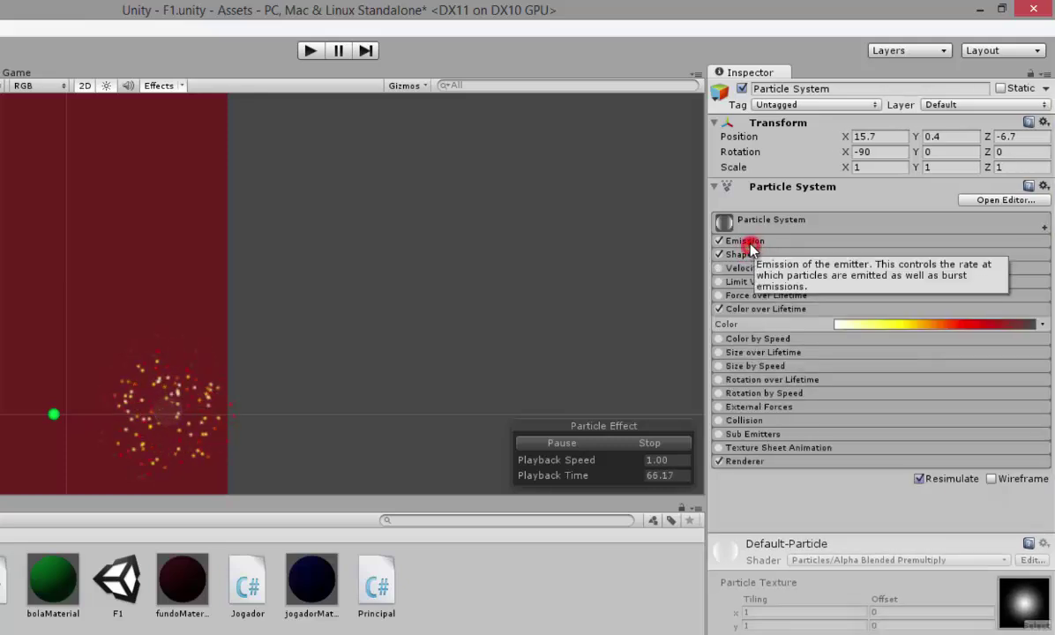
click(747, 241)
click(843, 256)
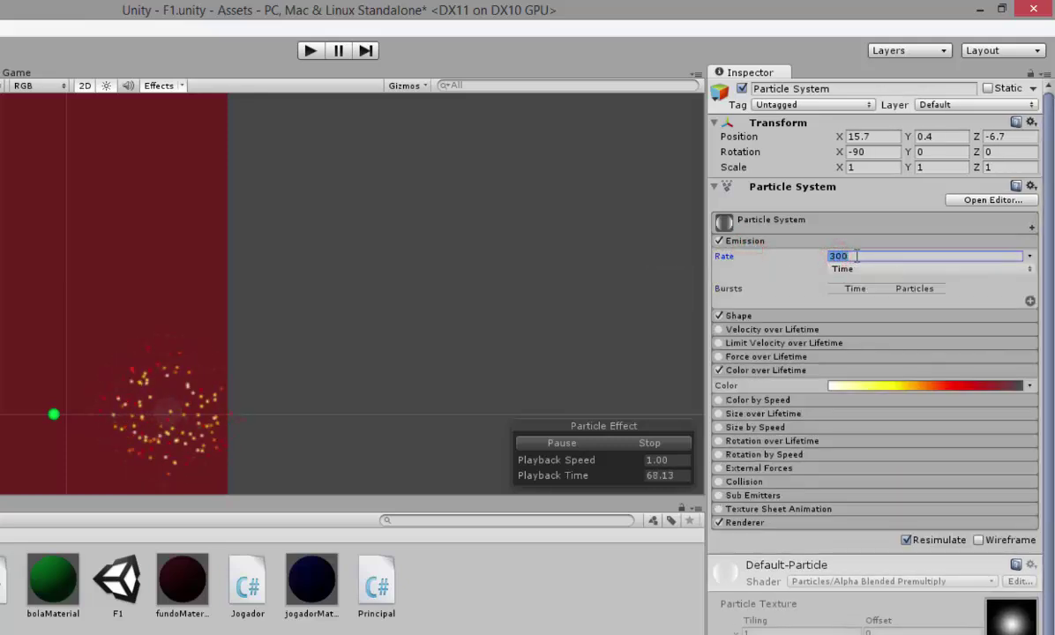
text(200)
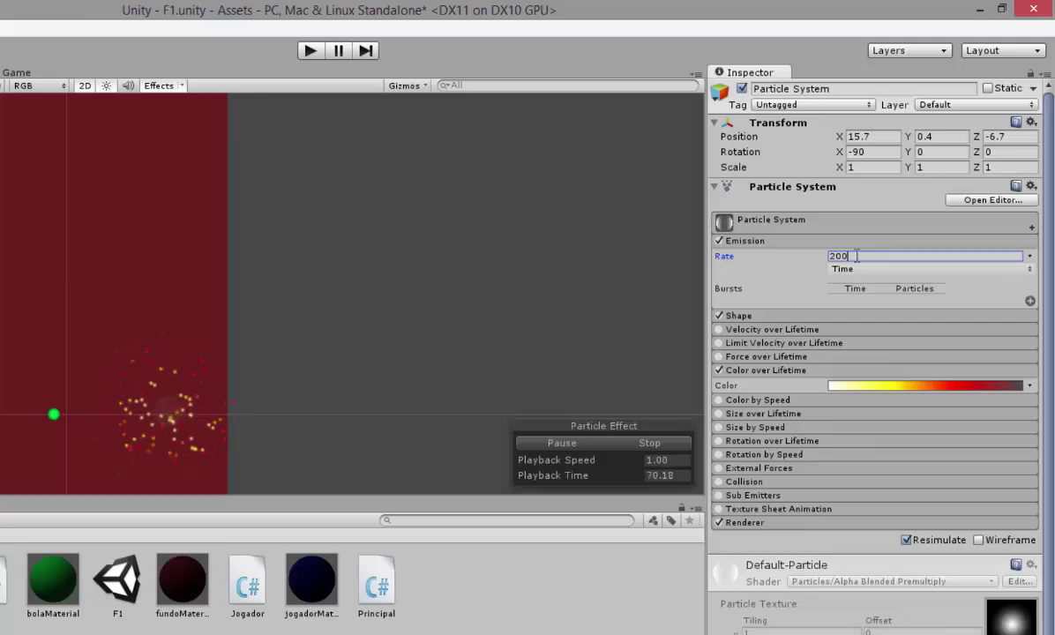
key(BackSpace)
key(BackSpace)
key(BackSpace)
text(10)
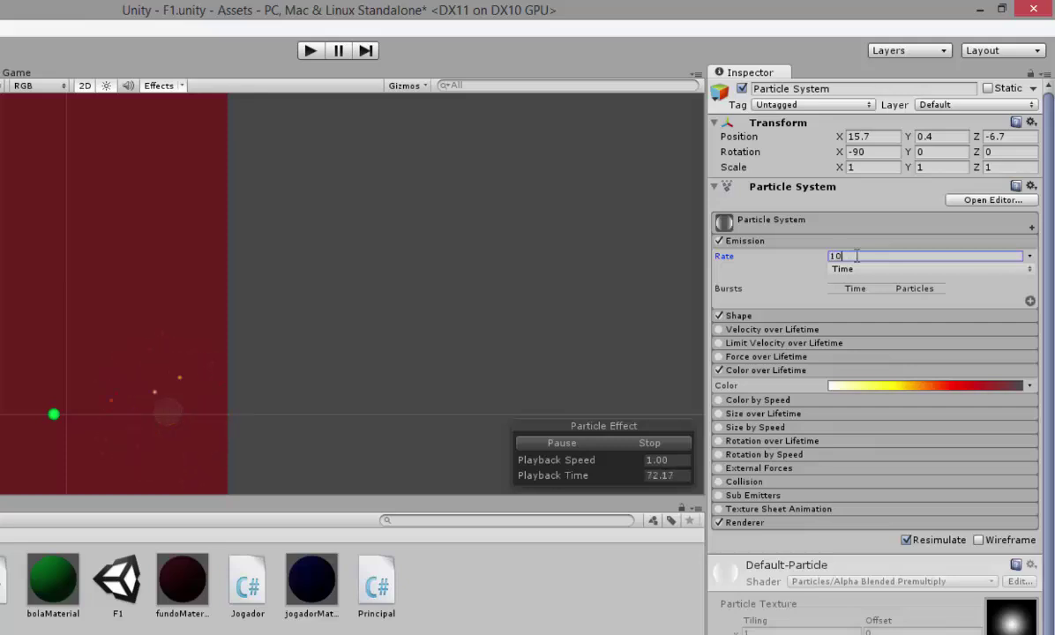
text(0)
click(749, 242)
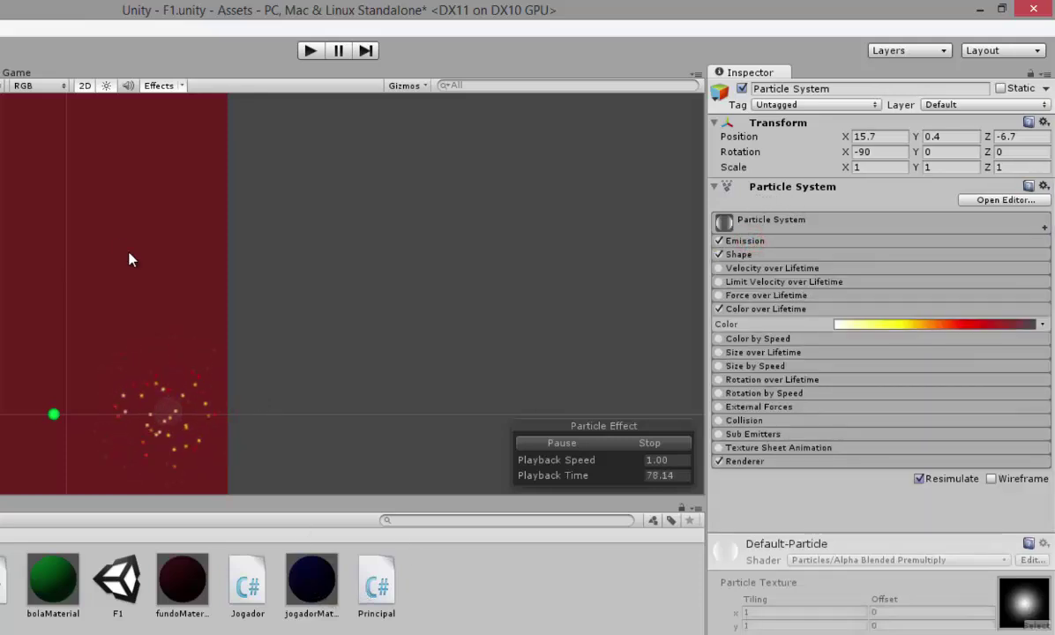
middle_drag(92, 254, 245, 229)
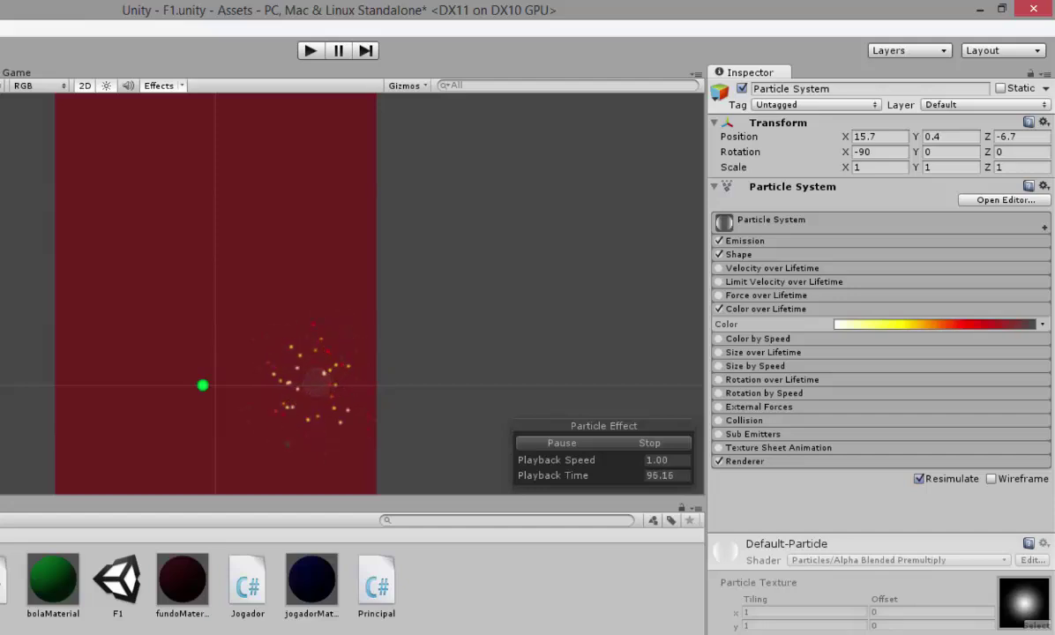
Untick Looping on the sparks particle system and stop the preview.
click(738, 219)
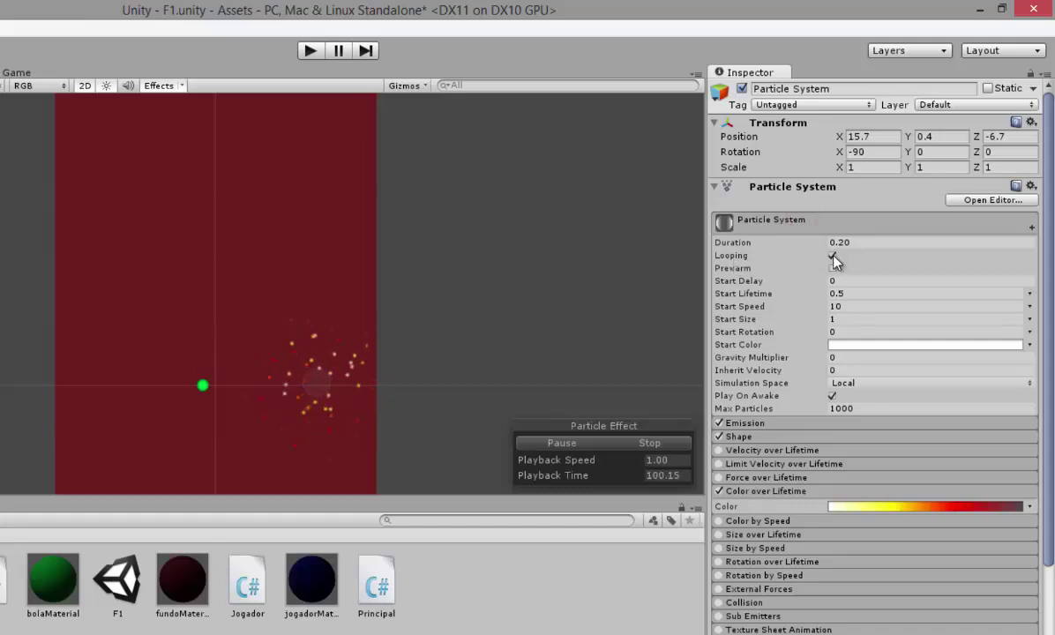
click(766, 254)
click(743, 228)
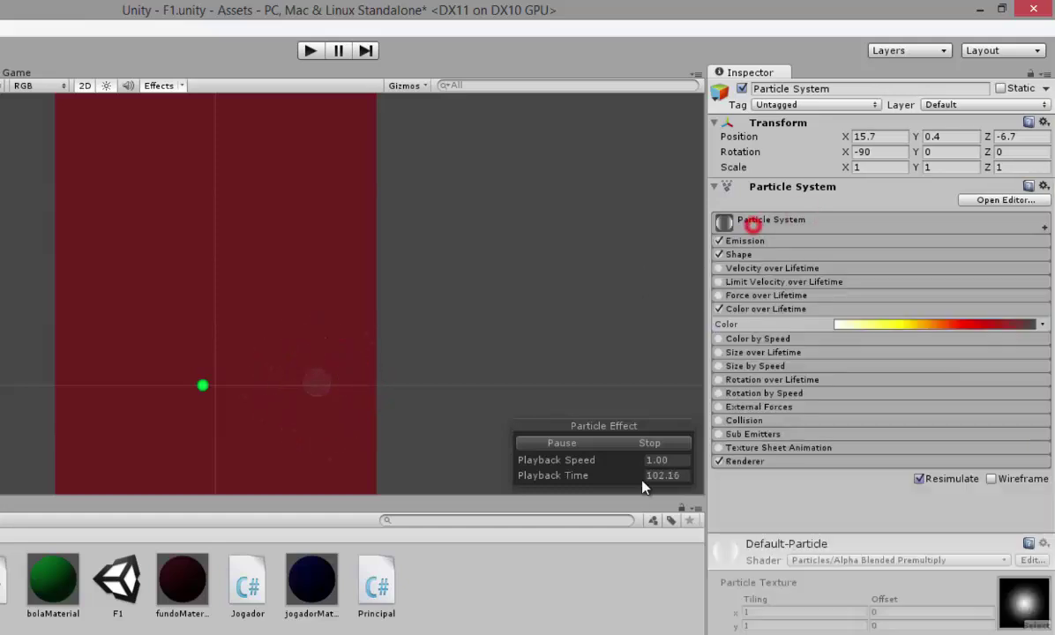
click(655, 443)
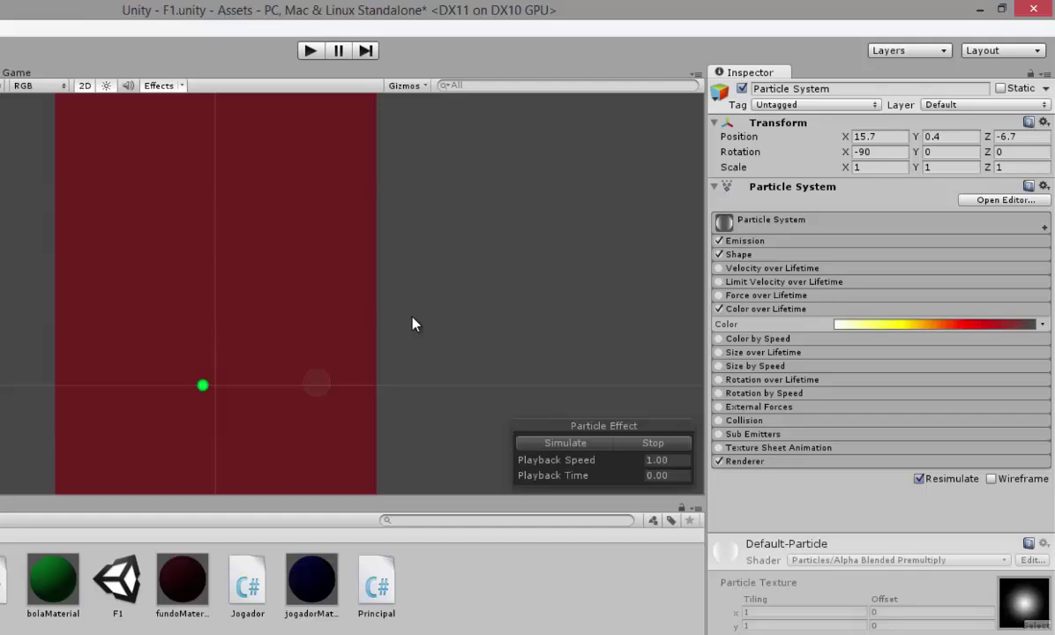
Select the Bola.cs script in the Project panel and open it in MonoDevelop.
click(316, 382)
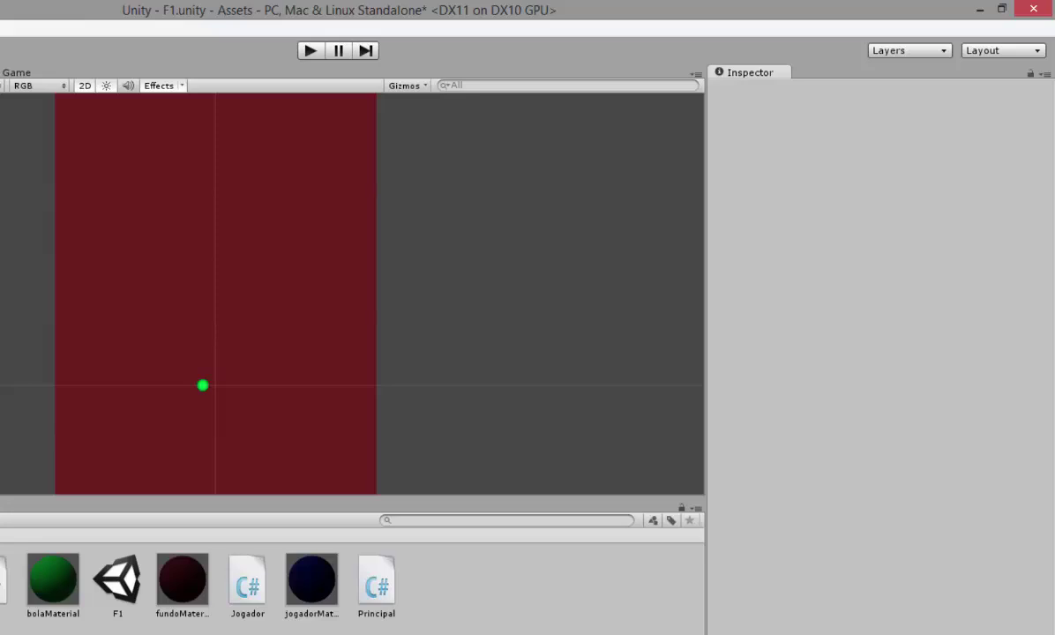
click(317, 383)
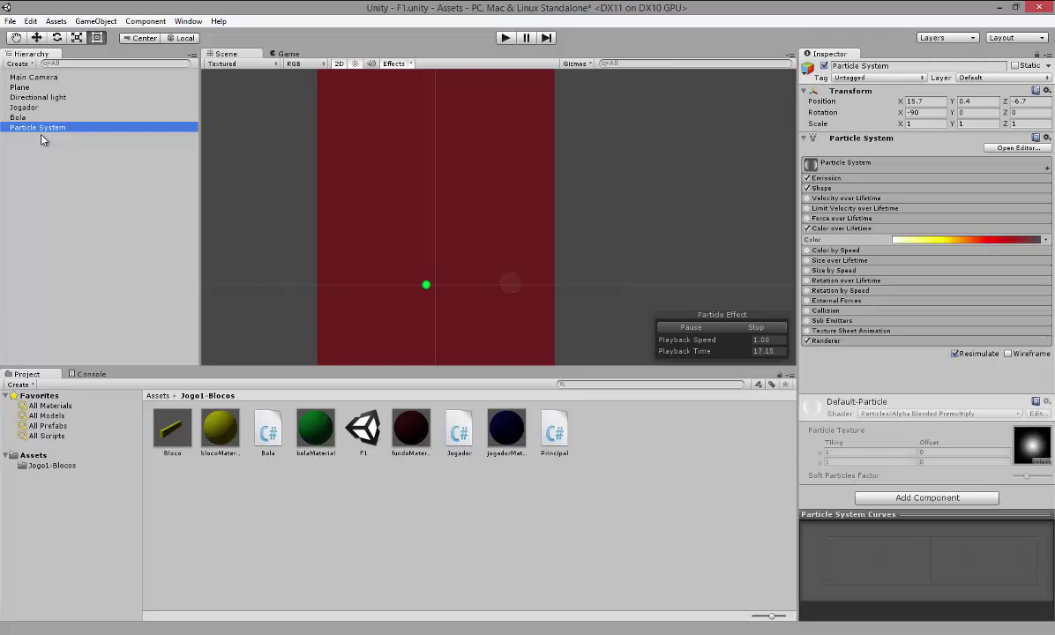
click(268, 431)
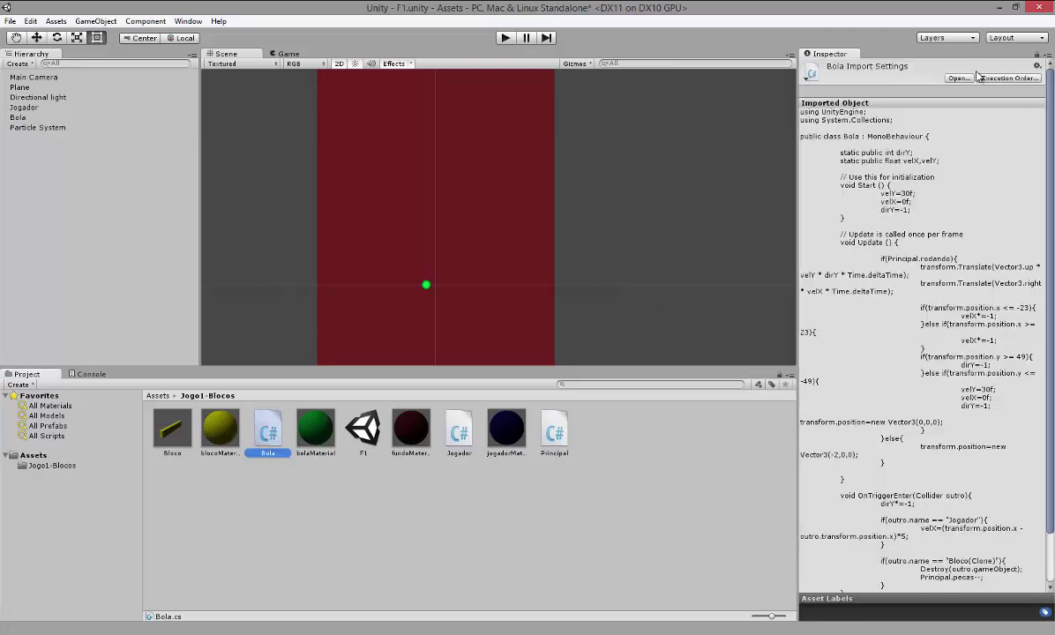
click(970, 78)
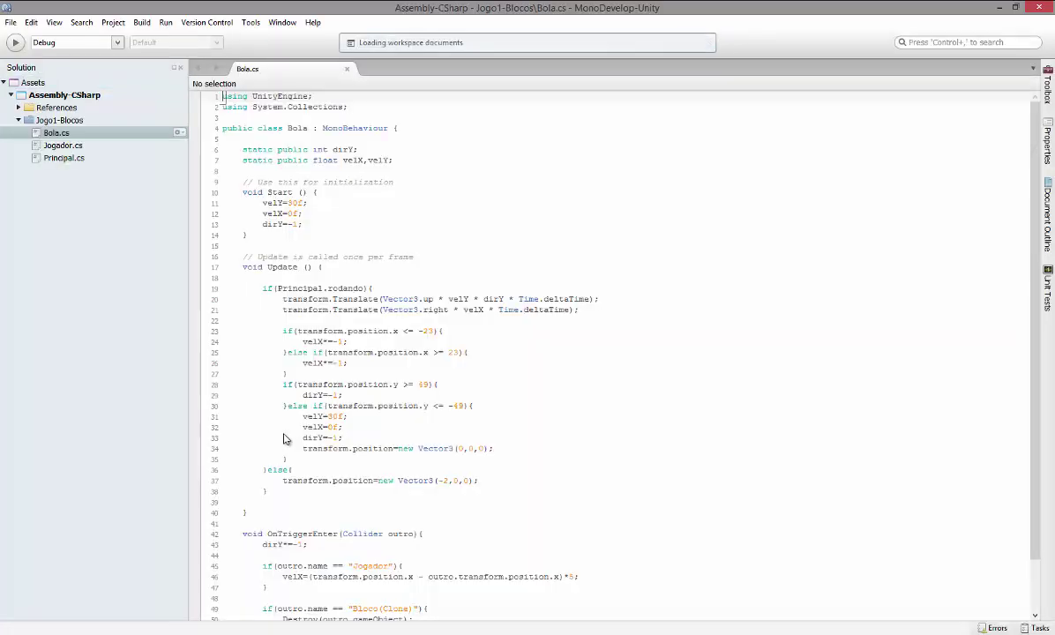
Scroll through Bola.cs to review the ball's movement and collision code.
scroll(291, 442, down, 2)
Return to Unity, select the Particle System and stop its preview playback.
click(998, 7)
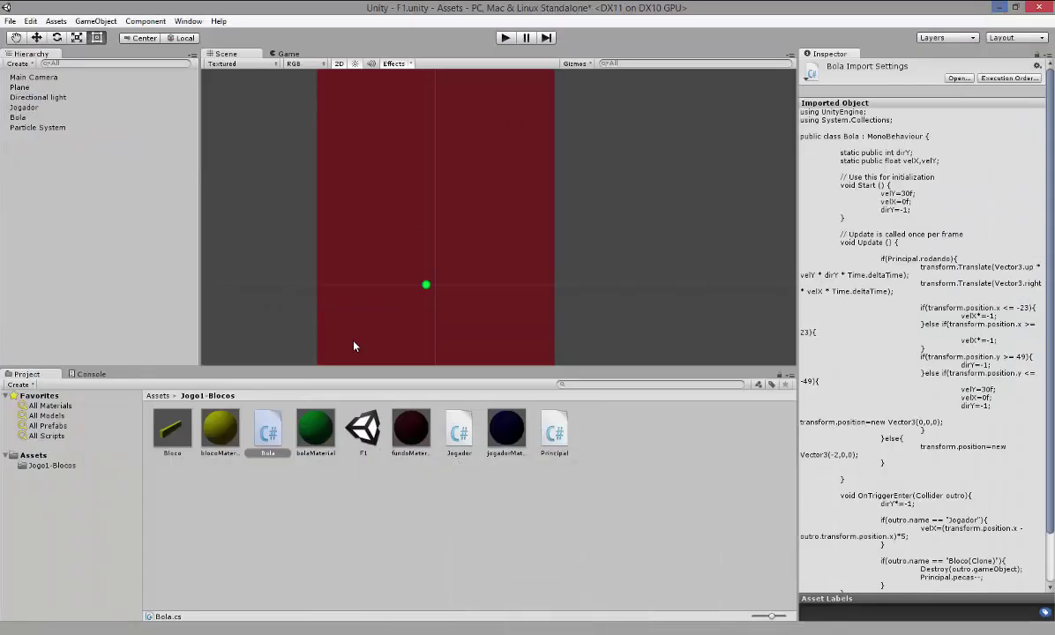
click(272, 503)
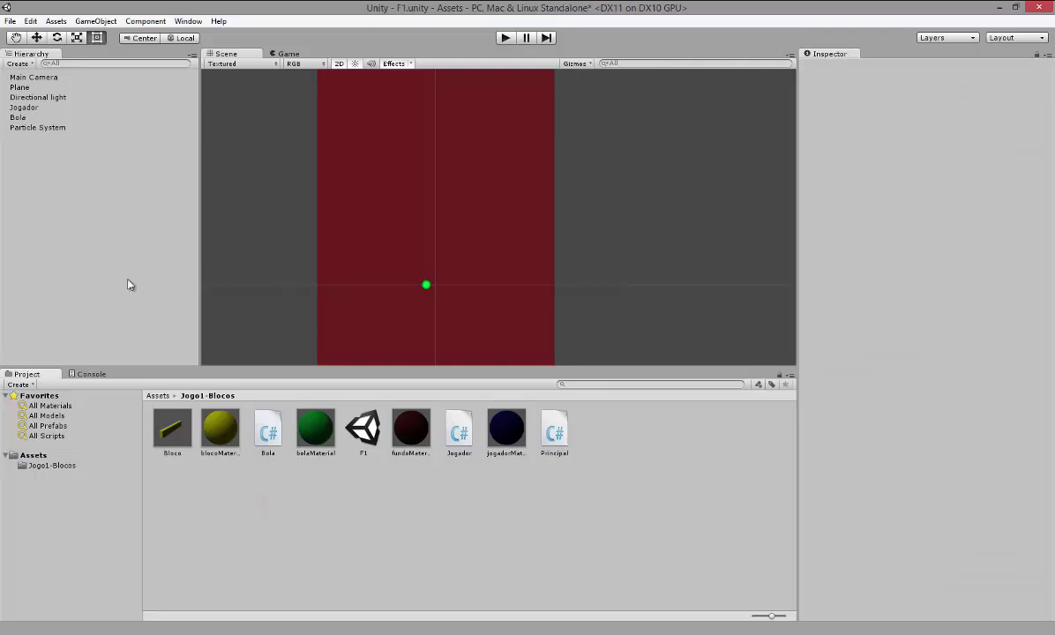
click(41, 128)
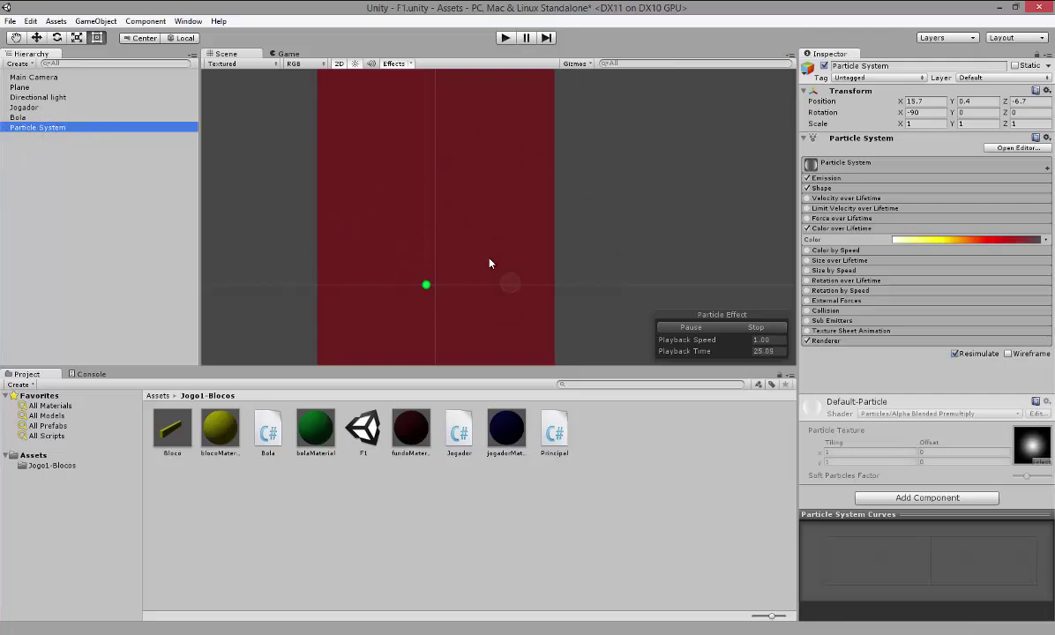
click(757, 327)
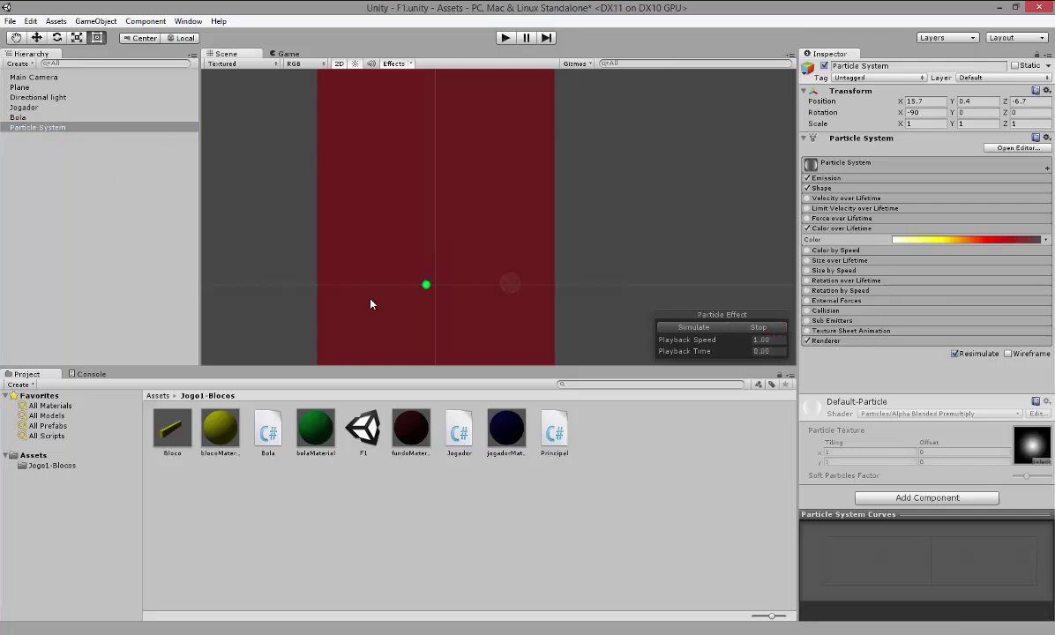
Create a new prefab in the Jogo1-Blocos assets folder.
right_click(289, 500)
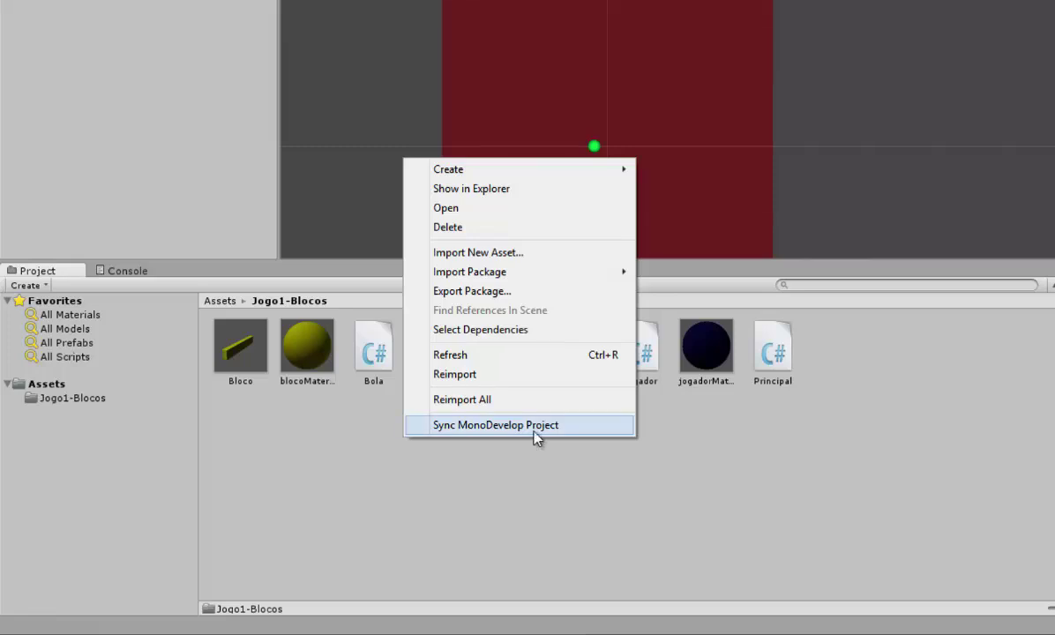
click(330, 442)
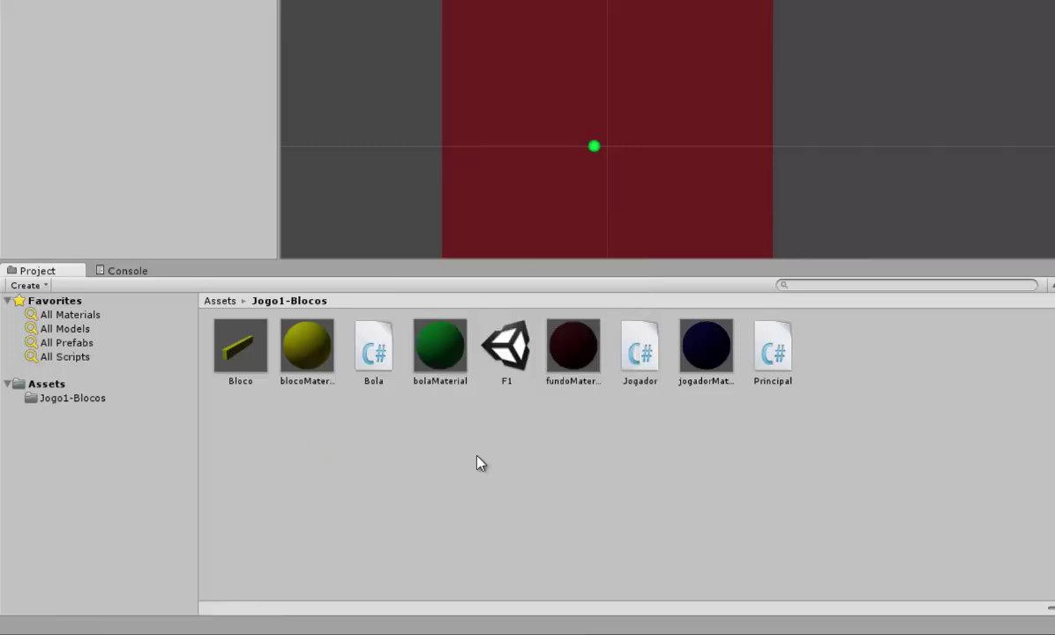
right_click(458, 441)
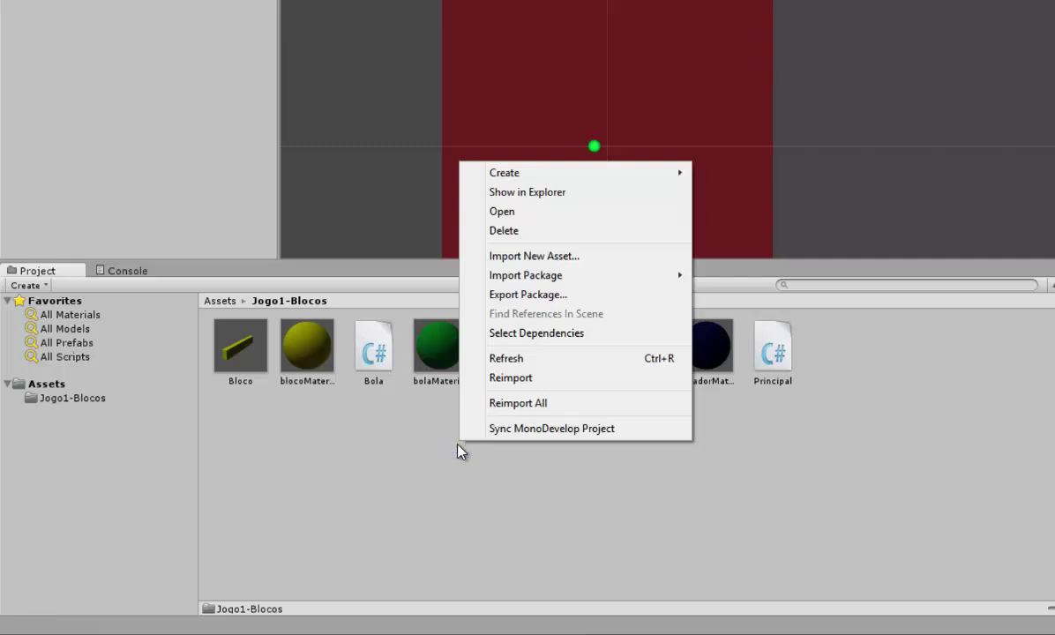
mouse_move(544, 173)
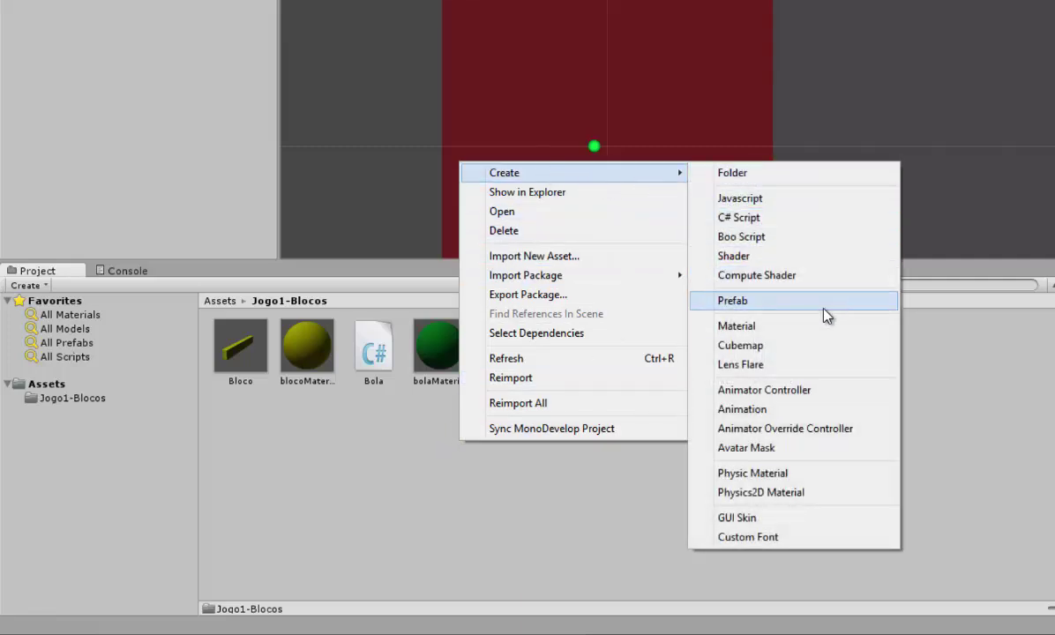
click(752, 302)
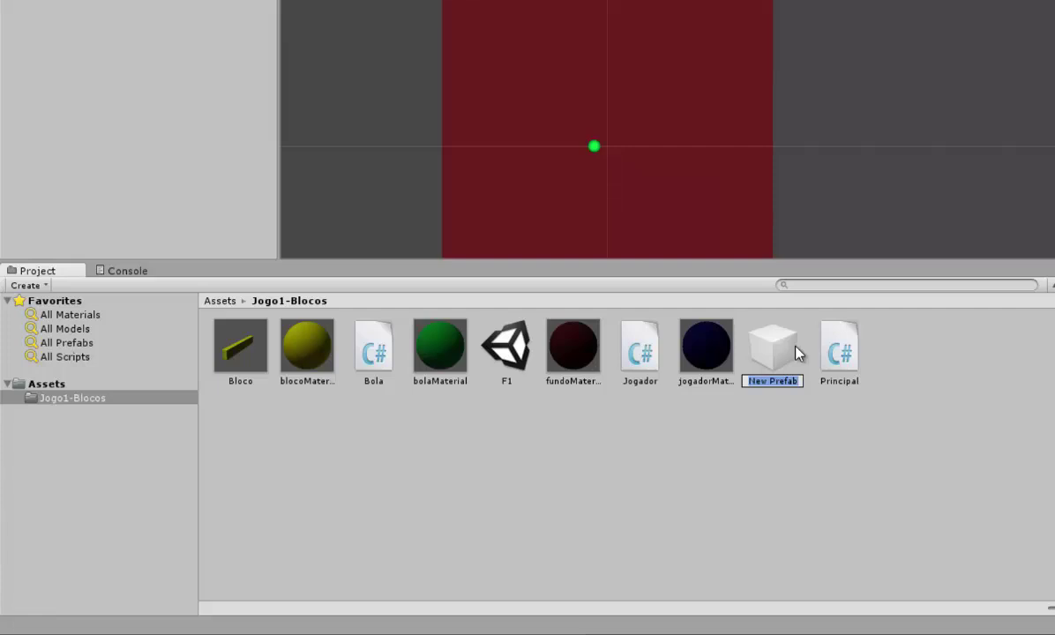
Name the new prefab faiscasPrefab.
text(fais)
text(cas)
text(Pref)
text(ab)
key(Return)
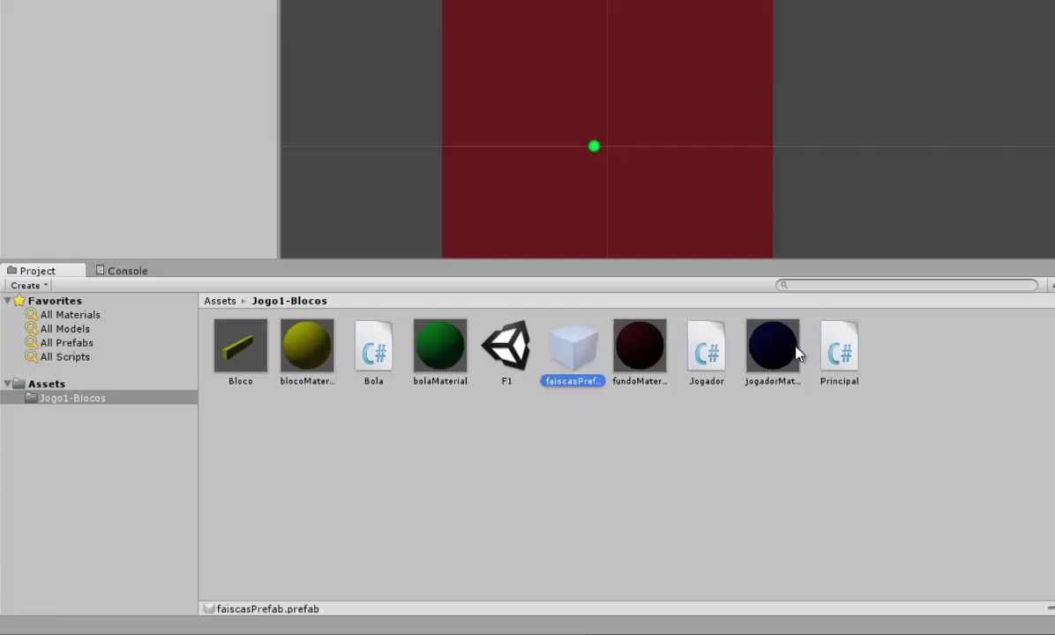
click(573, 401)
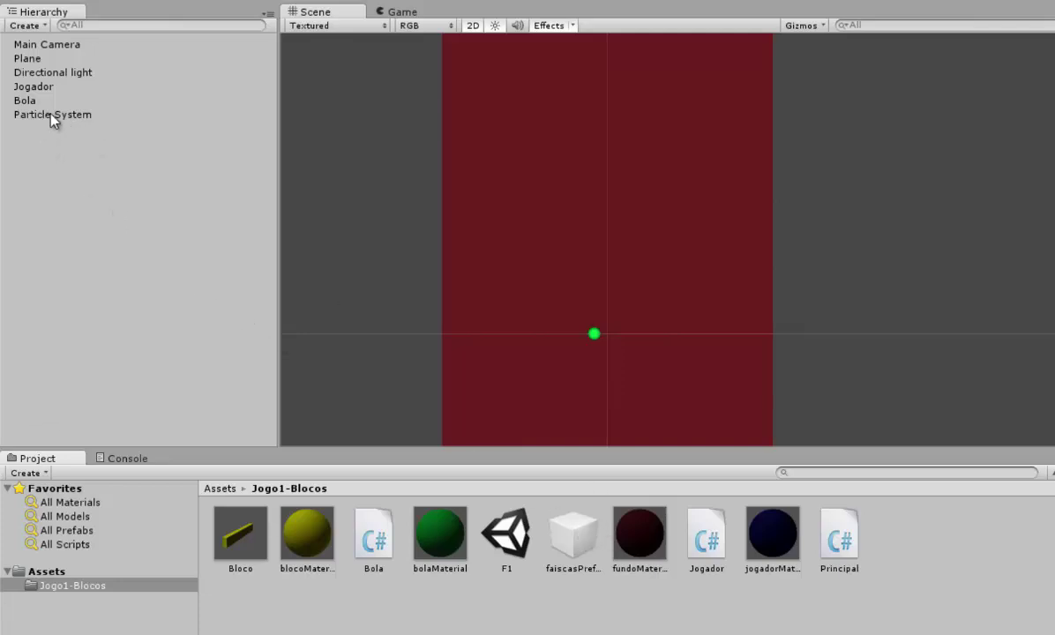
Drag the Particle System into faiscasPrefab, then delete it from the scene.
drag(66, 120, 573, 540)
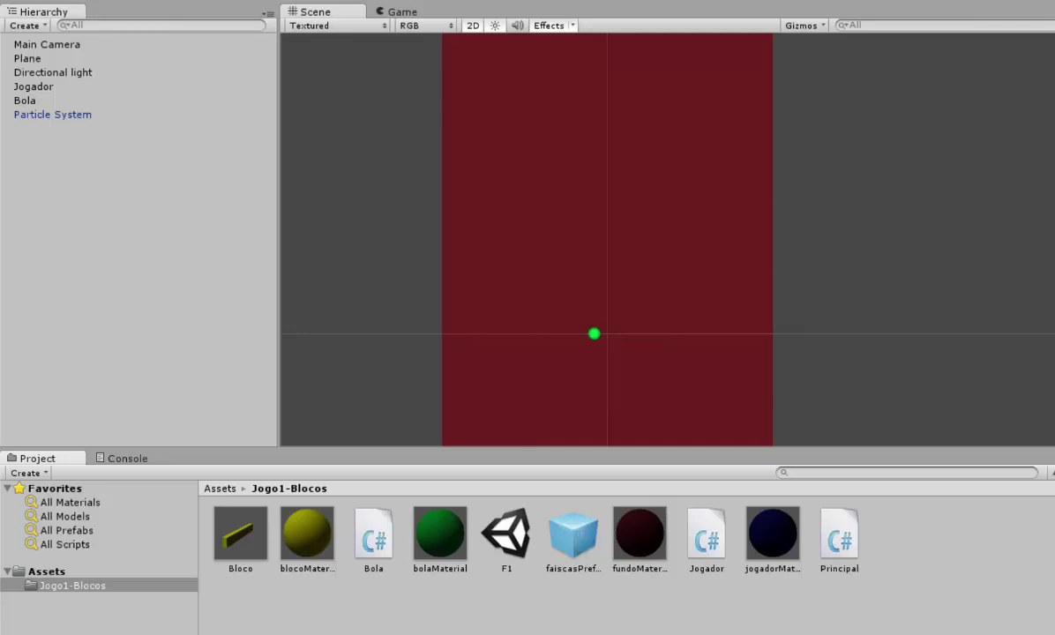
click(66, 115)
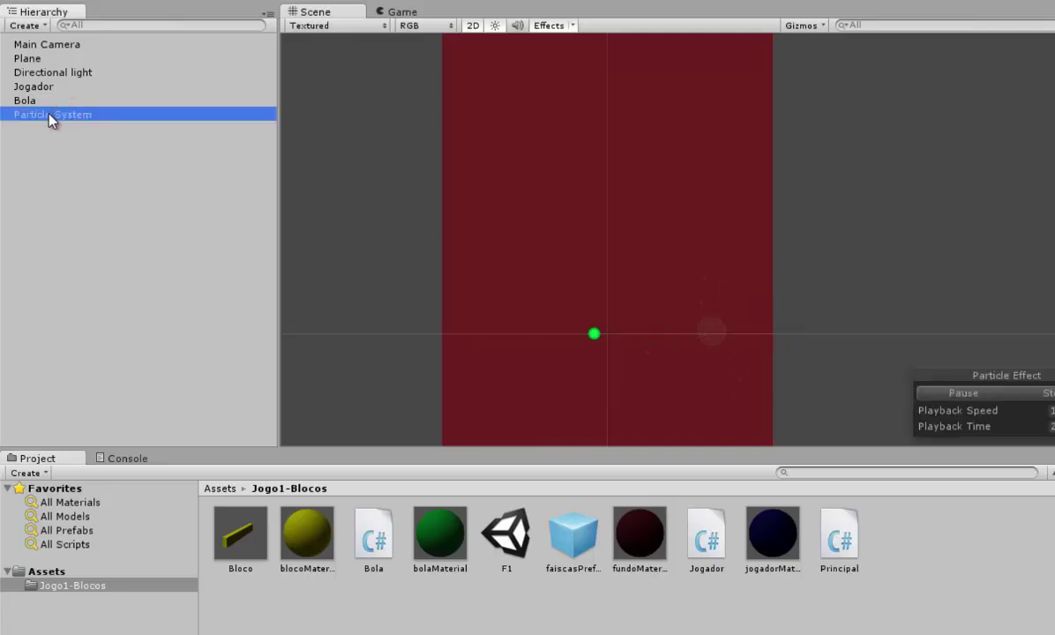
key(Delete)
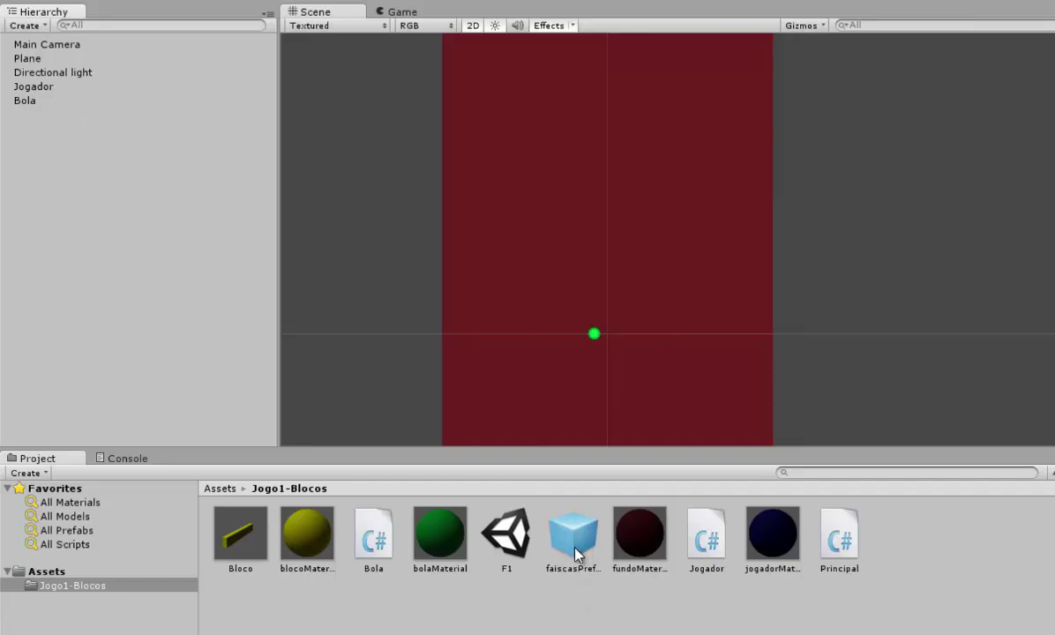
drag(576, 555, 516, 401)
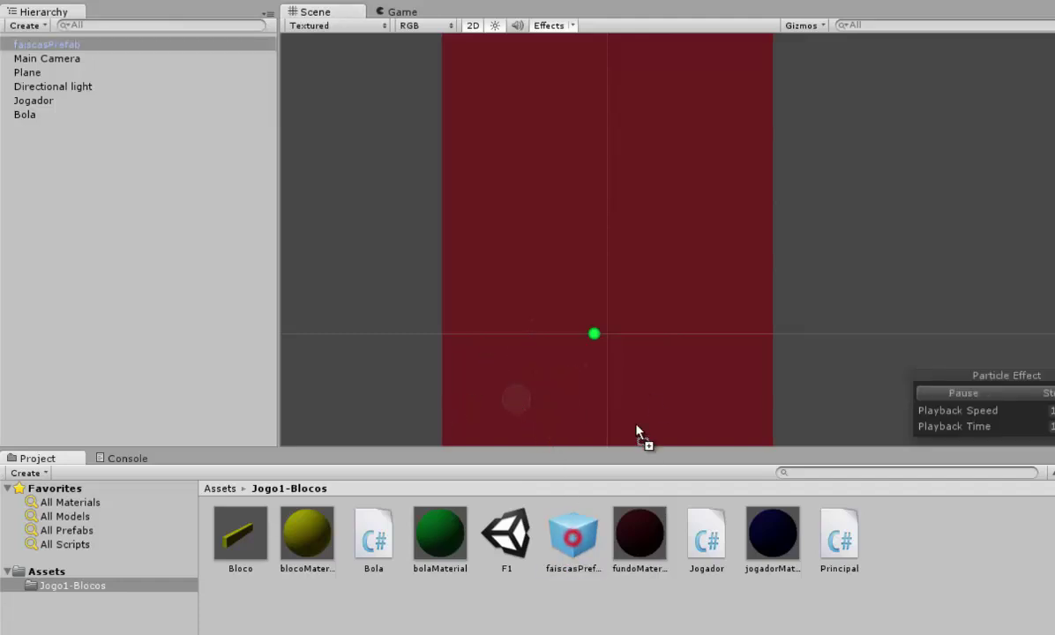
drag(573, 545, 660, 365)
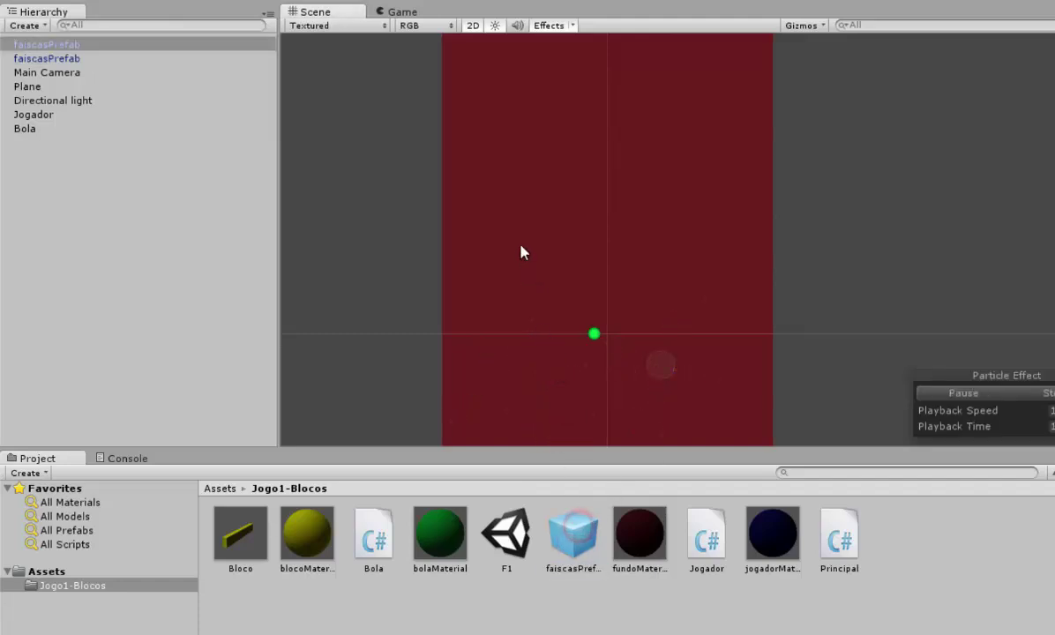
drag(559, 434, 521, 250)
drag(574, 534, 673, 245)
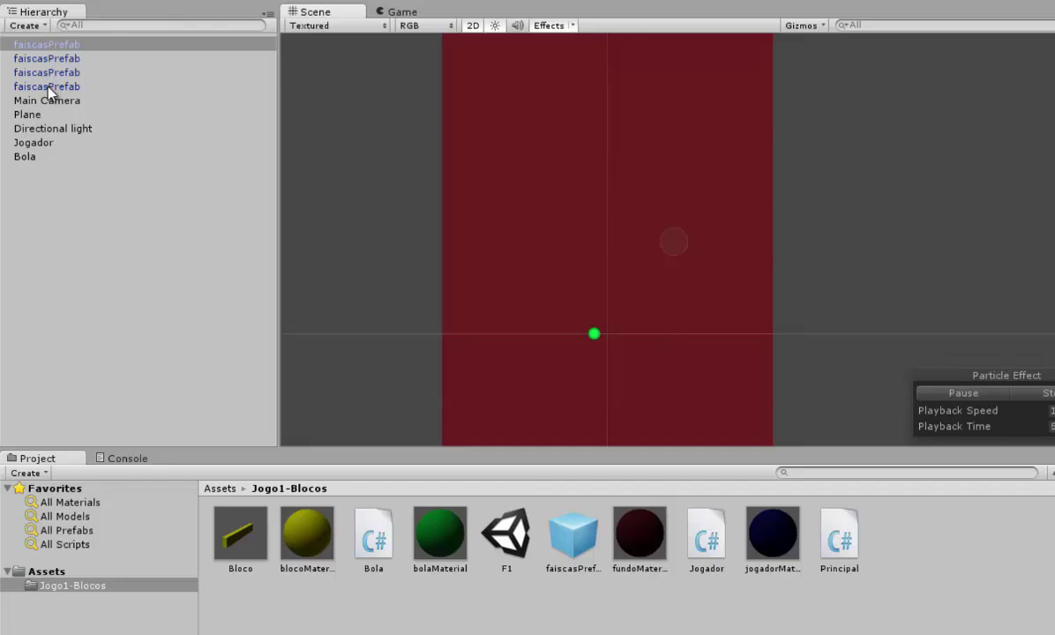
click(39, 44)
key(Delete)
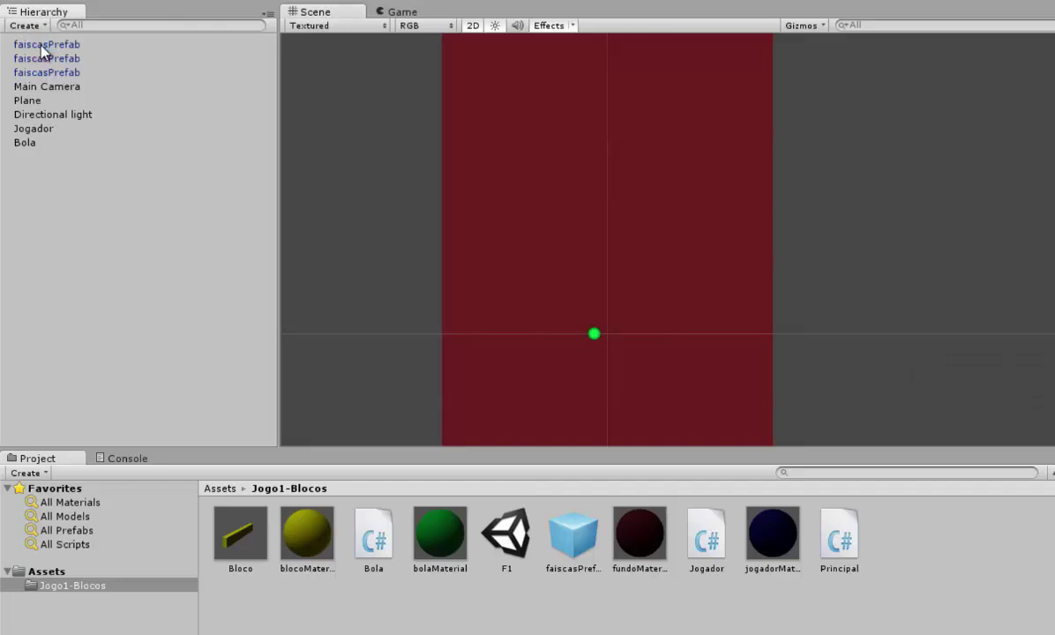
click(40, 44)
key(Delete)
key(Delete)
click(40, 44)
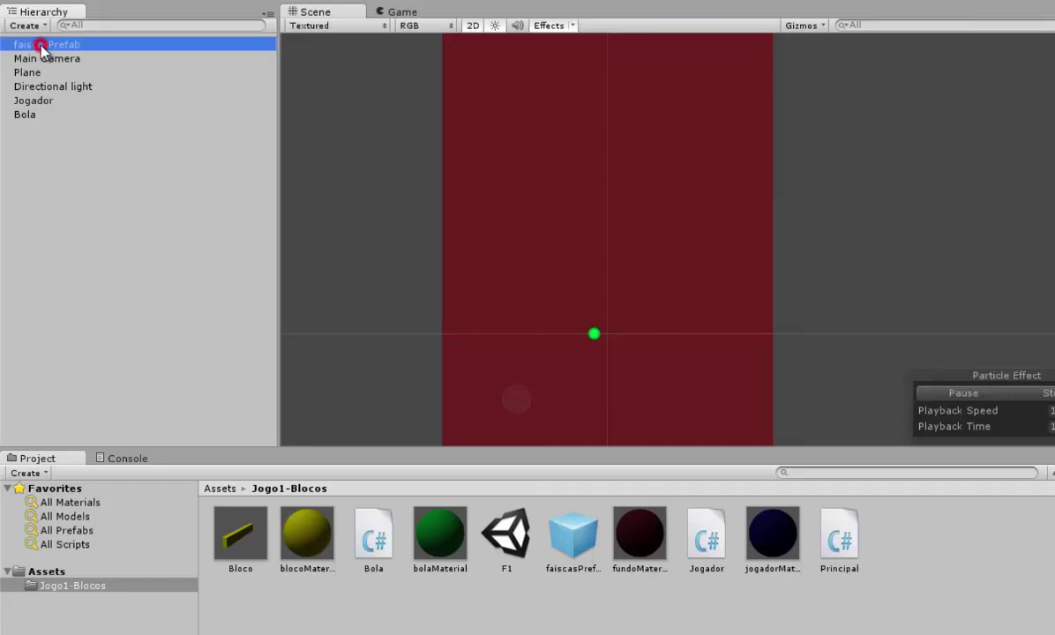
key(Delete)
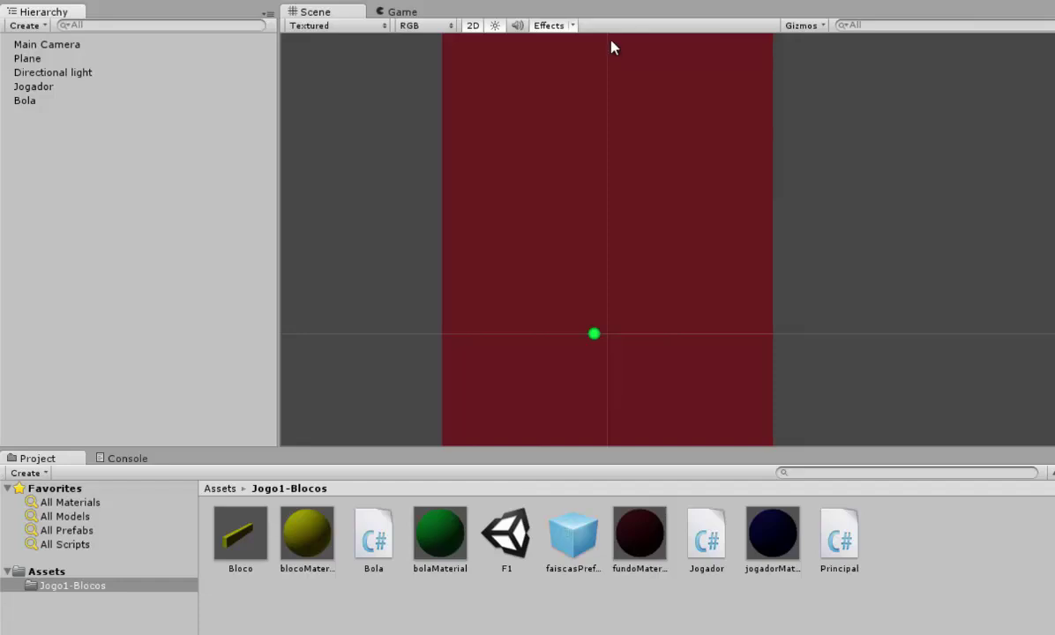
click(608, 627)
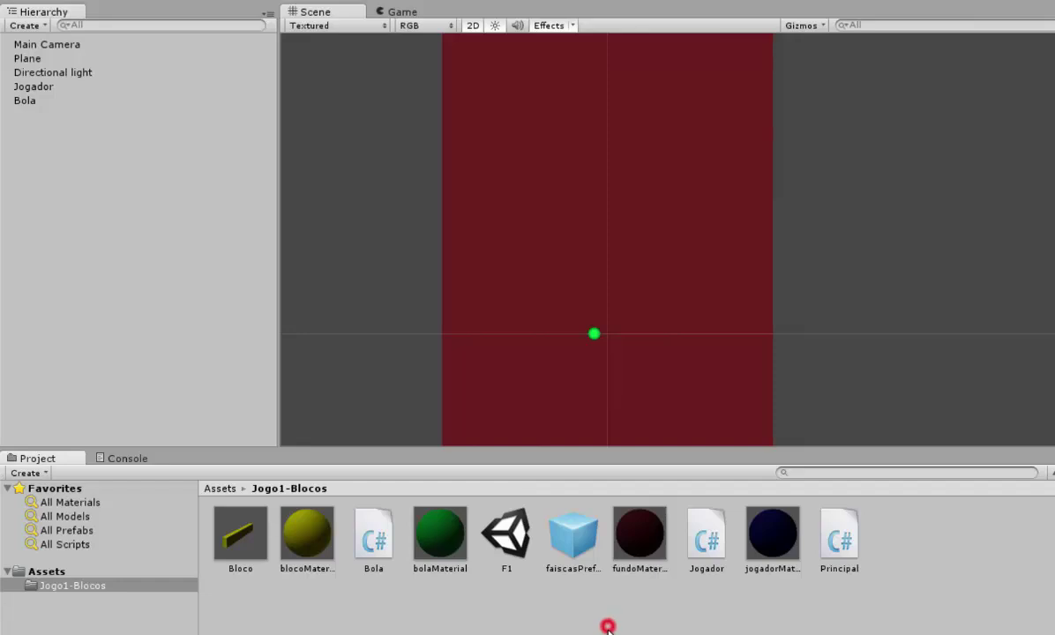
Add 'public GameObject fpf;' below the velX, velY declaration in Bola.cs, save, and return to Unity.
click(571, 548)
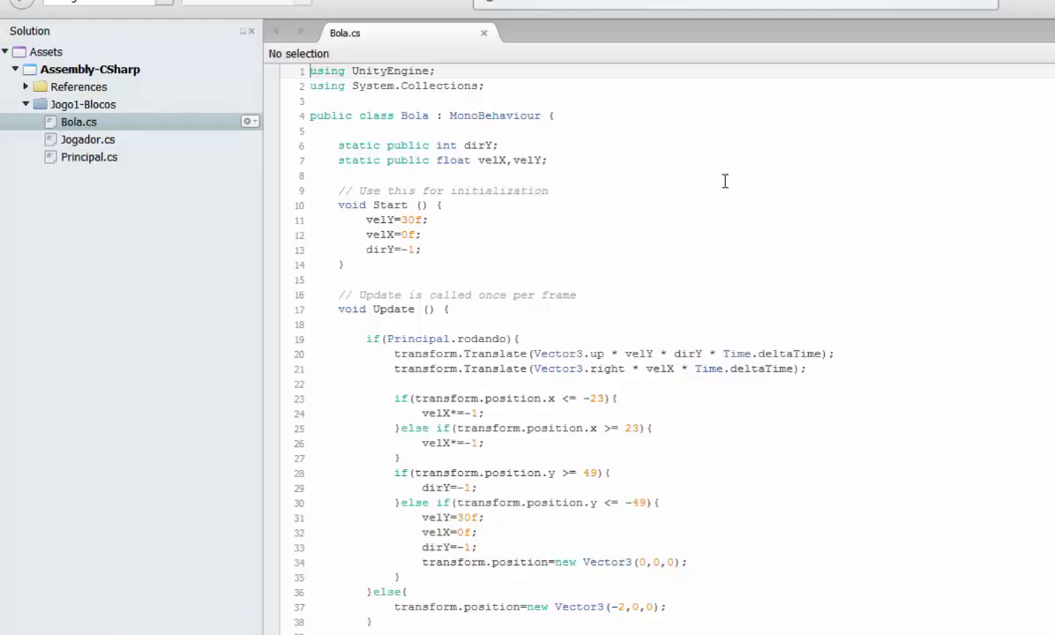
click(548, 160)
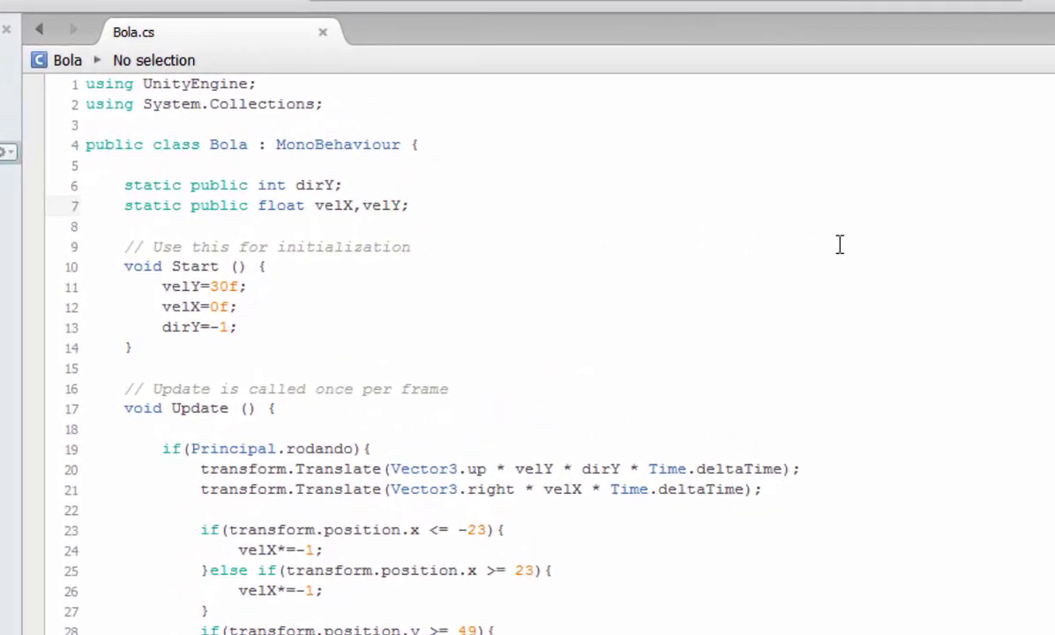
key(Return)
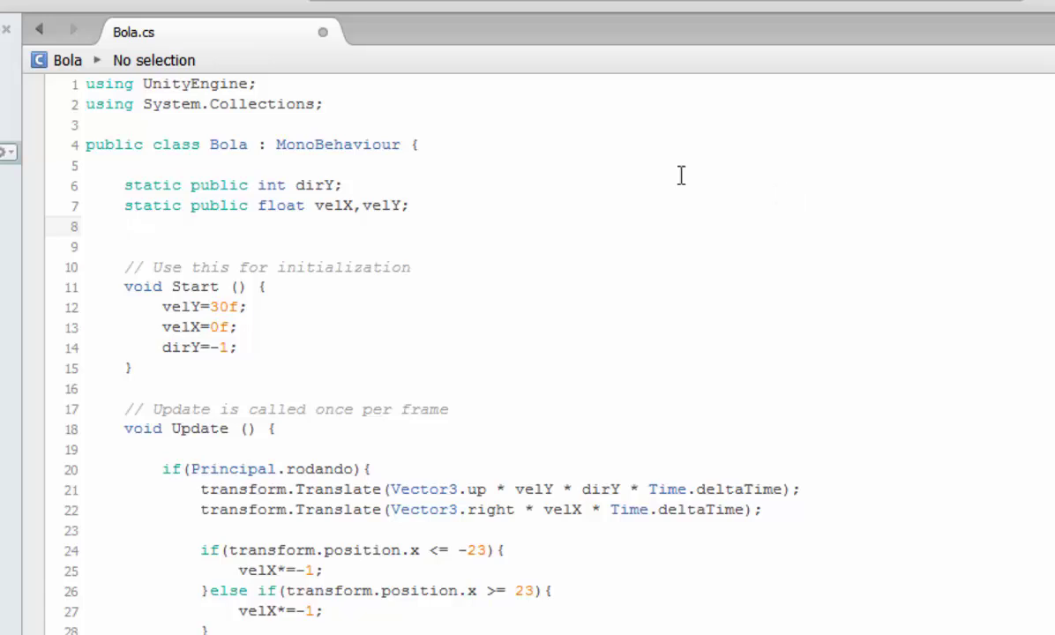
text(public )
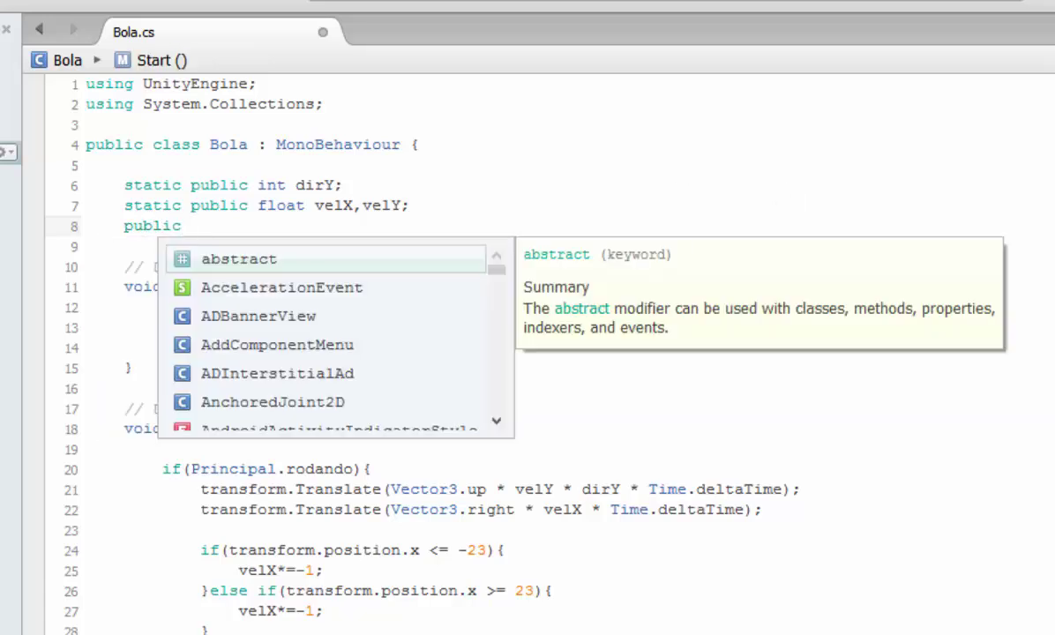
text(Game)
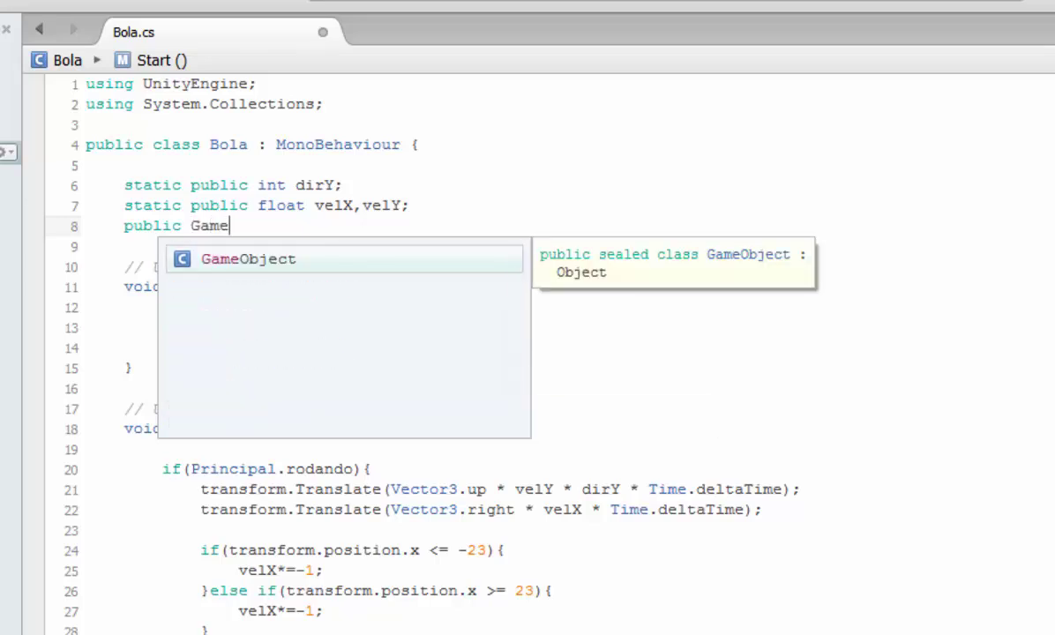
key(Return)
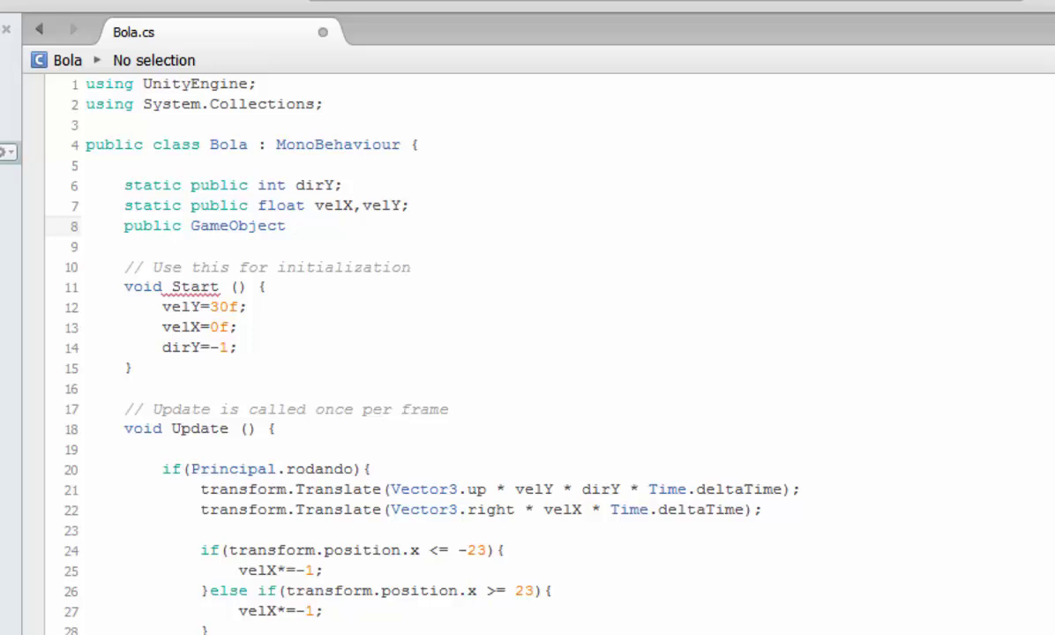
text(f)
text(pf)
text(;)
key(ctrl+s)
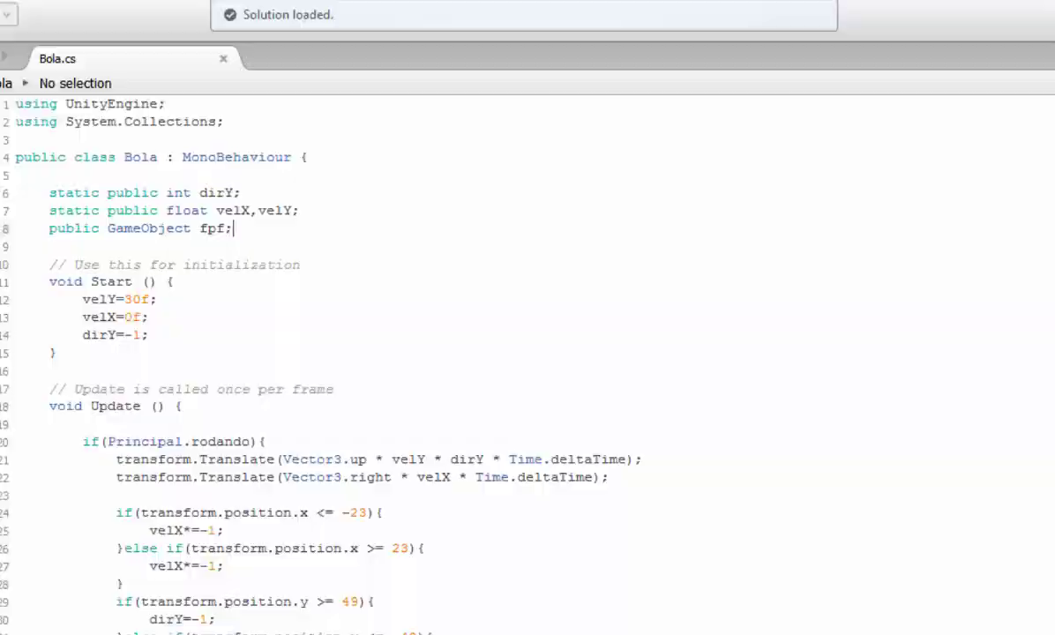
key(alt+Tab)
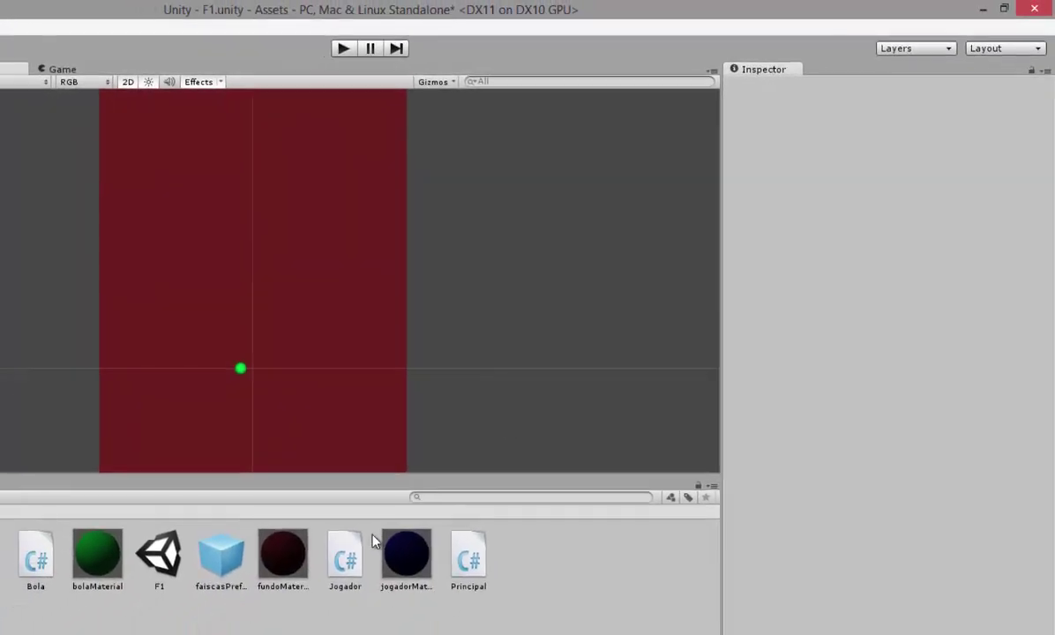
Open Bola.cs at OnTriggerEnter and place the caret after '{' on line 50's Bloco(Clone) check.
click(49, 558)
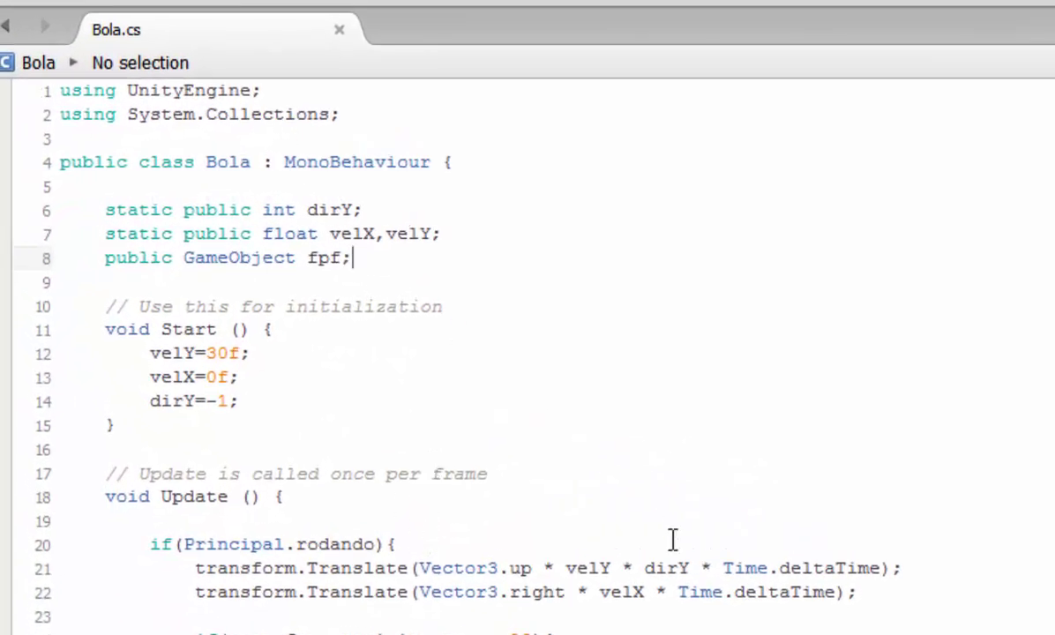
scroll(672, 302, down, 4)
scroll(87, 426, down, 5)
scroll(117, 314, down, 1)
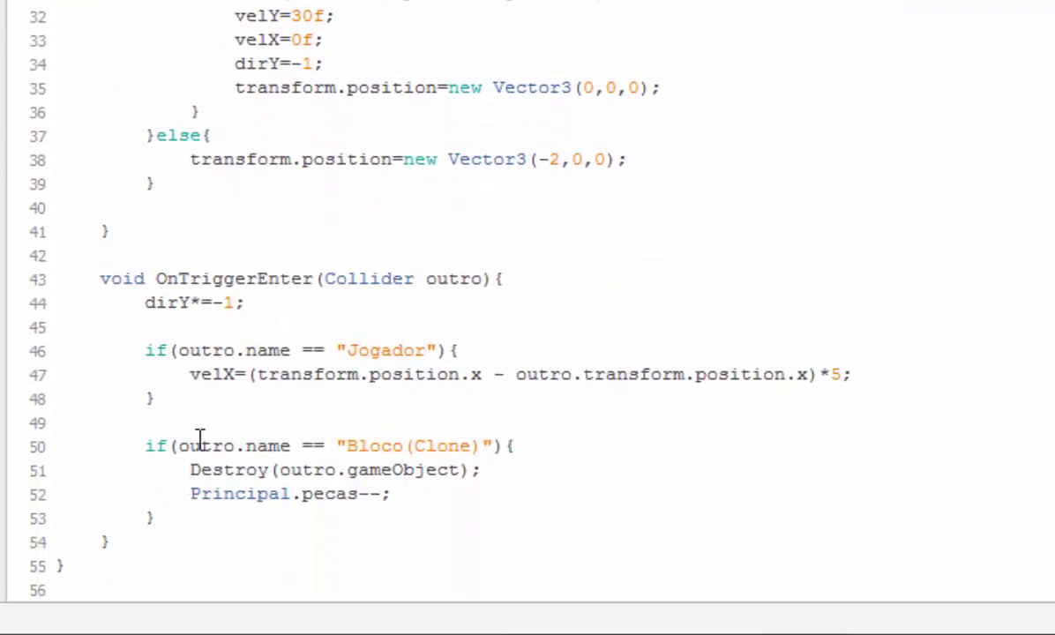
click(156, 277)
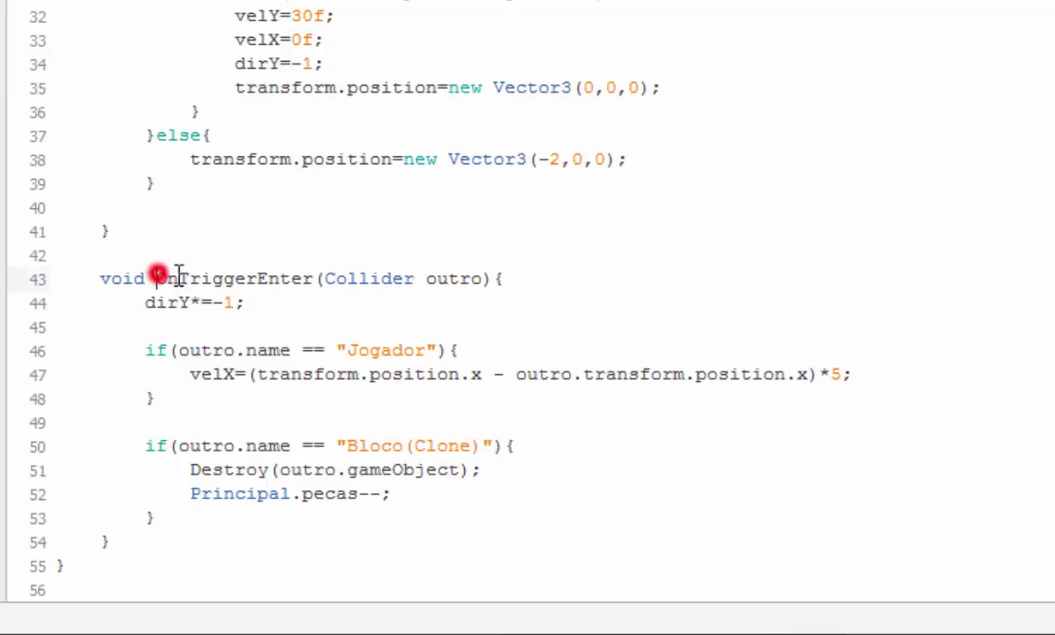
drag(177, 277, 503, 277)
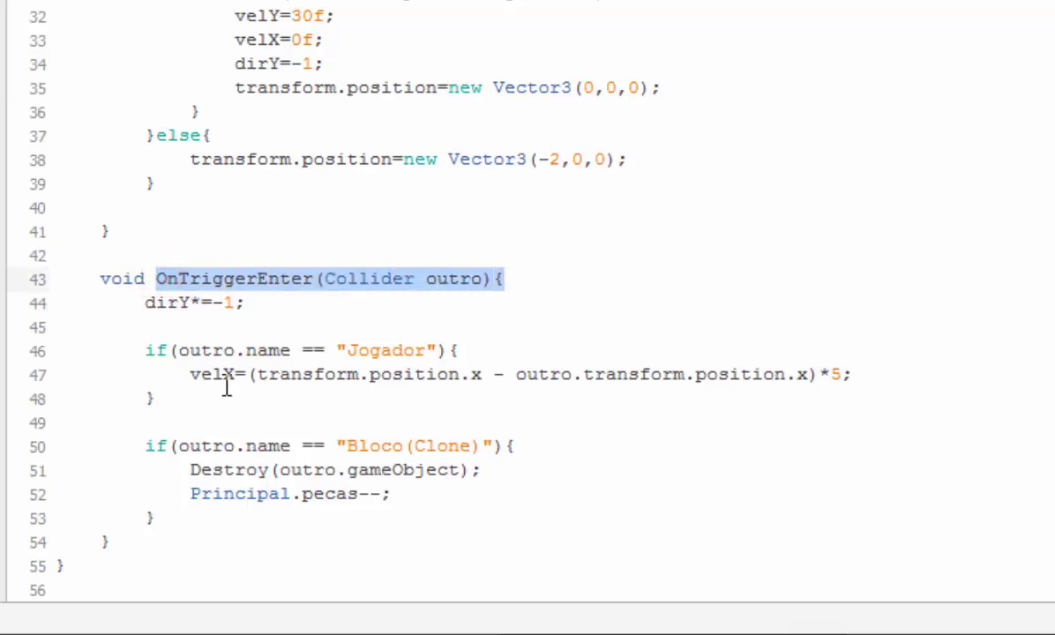
drag(146, 352, 468, 350)
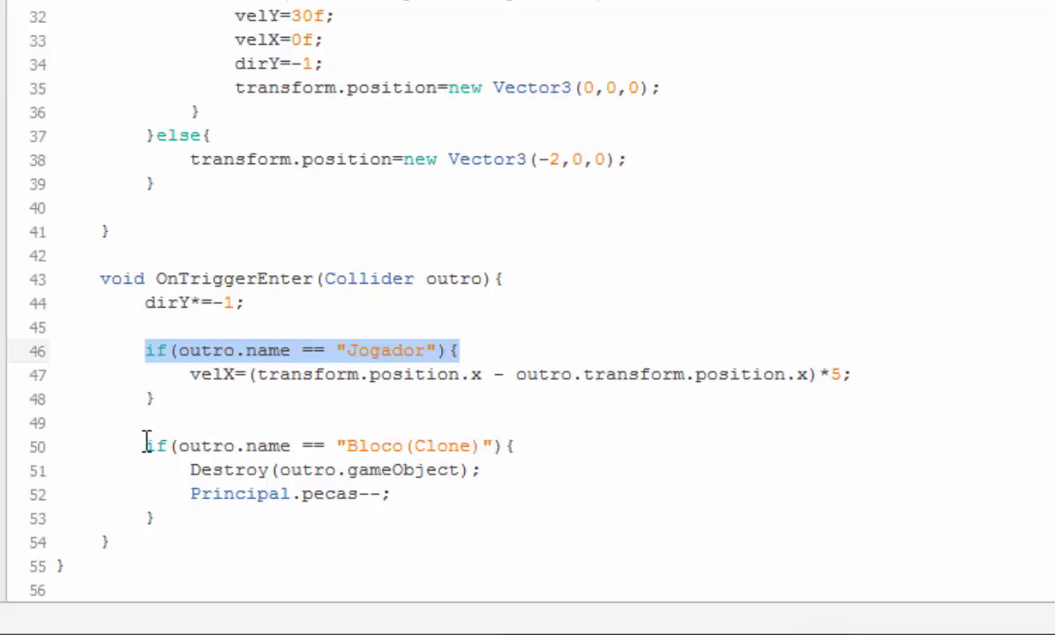
drag(147, 443, 525, 446)
click(533, 445)
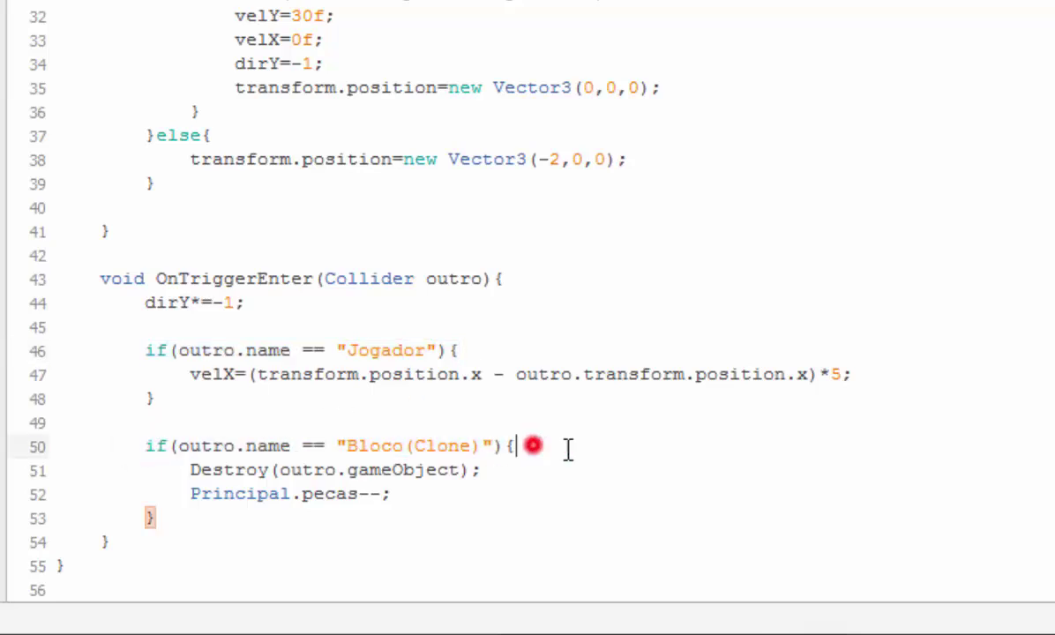
Add an indented line in the Bloco(Clone) branch starting 'Instantiate(fpf,'.
key(Return)
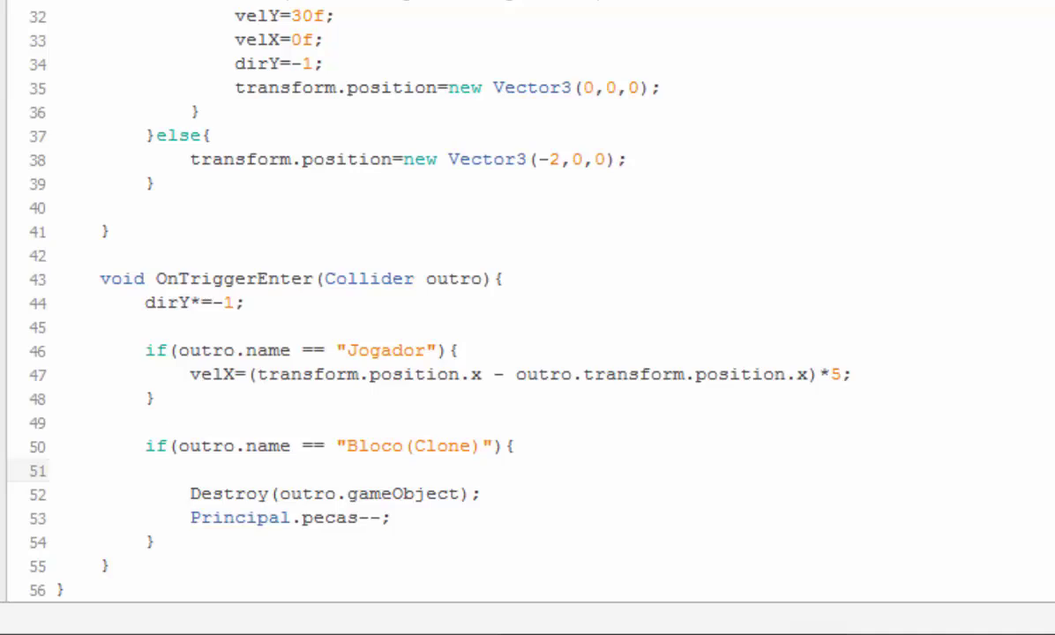
key(Tab)
text(Ins)
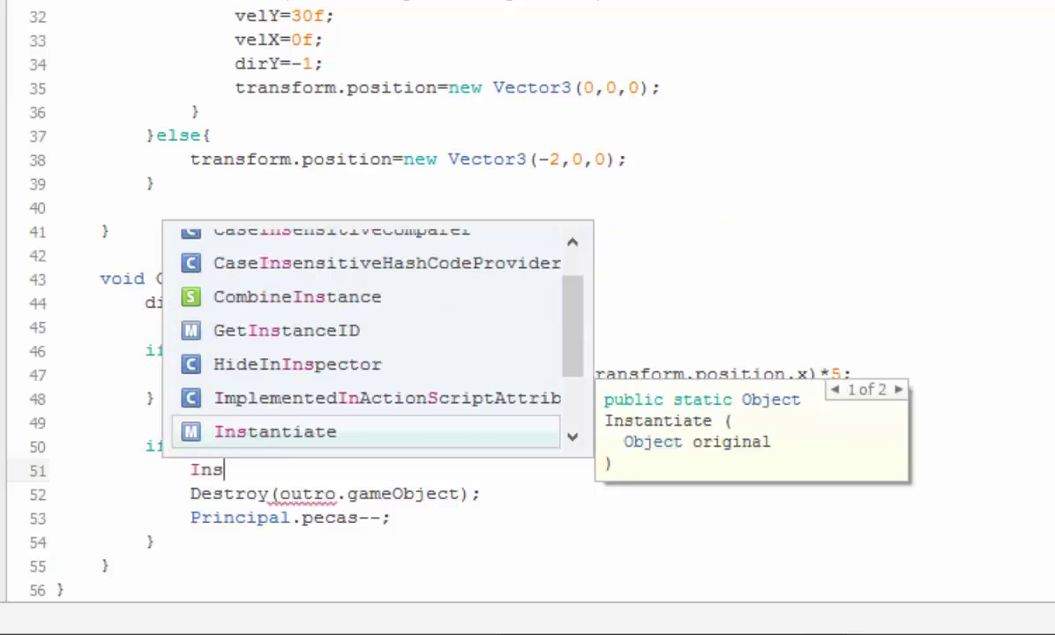
text(tantia)
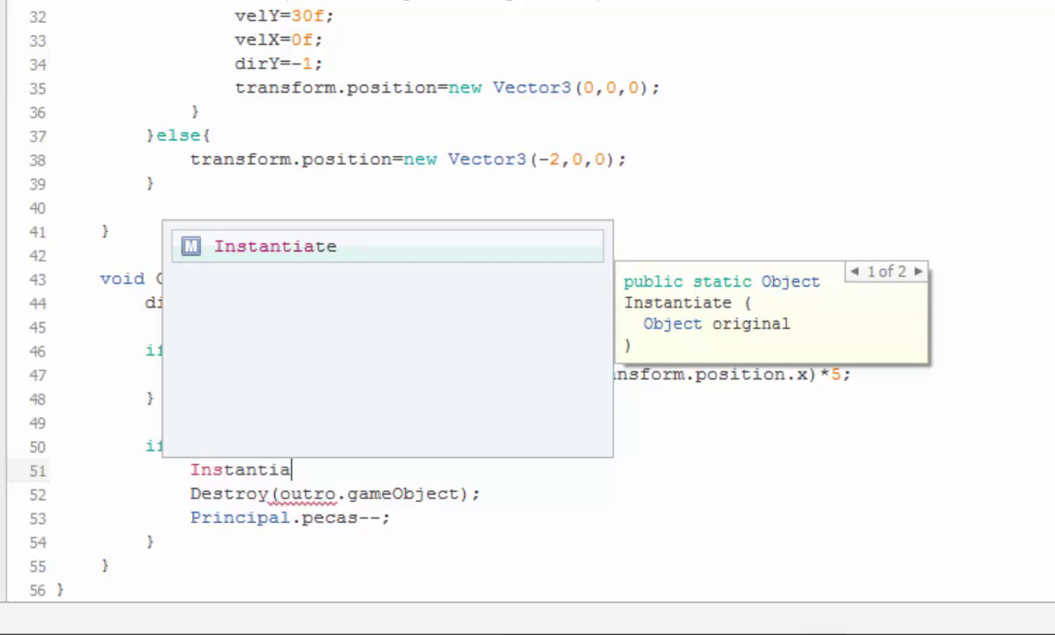
key(Return)
text(()
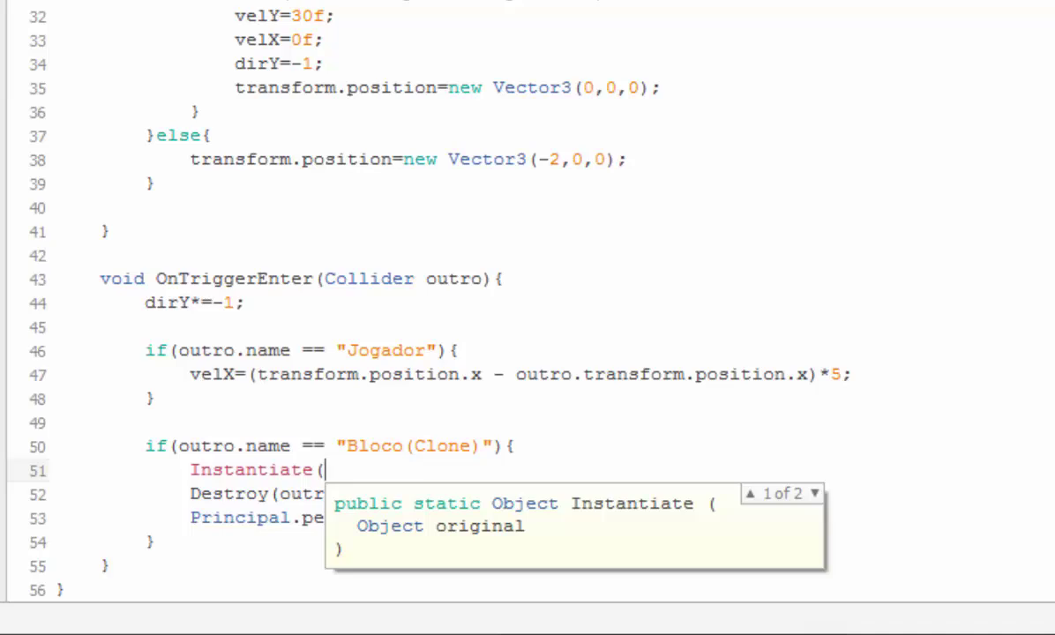
text(fpf)
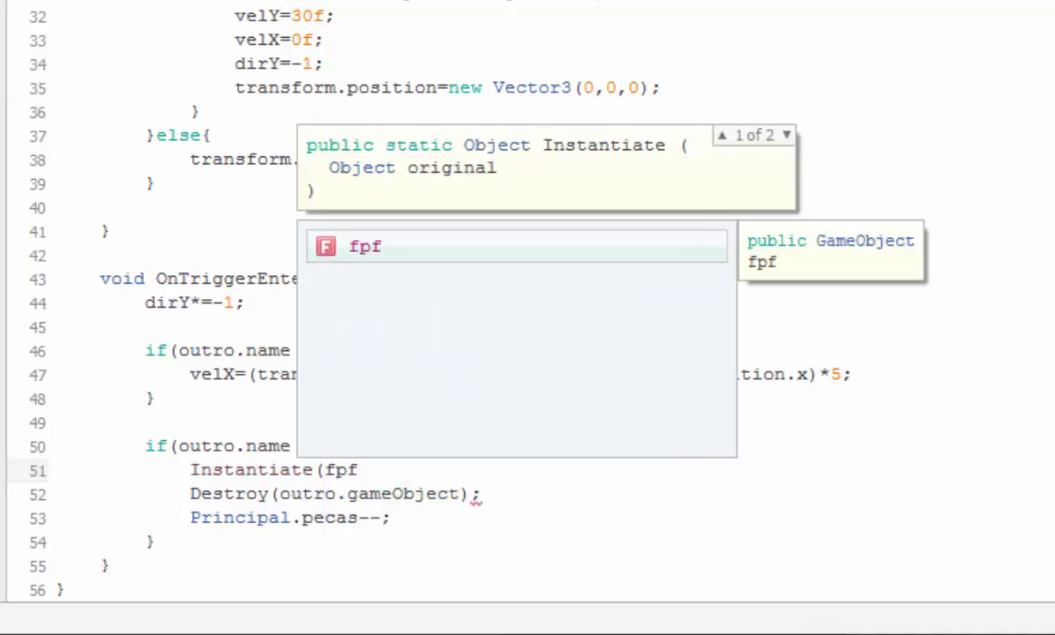
text(,)
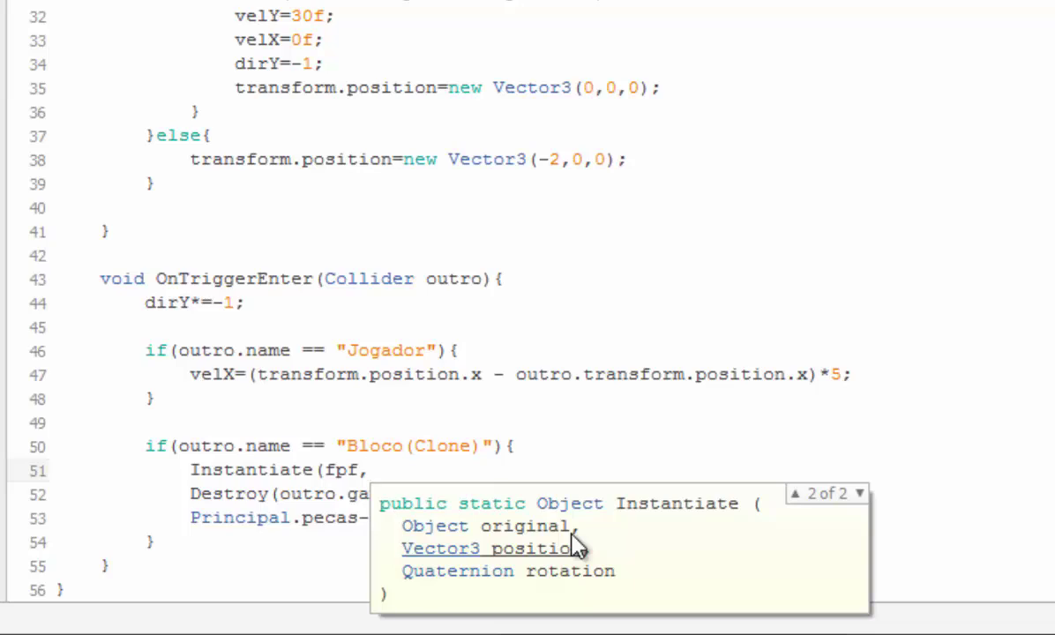
Complete the call with transform.position and transform.rotation, closing it with ');'.
text(tra)
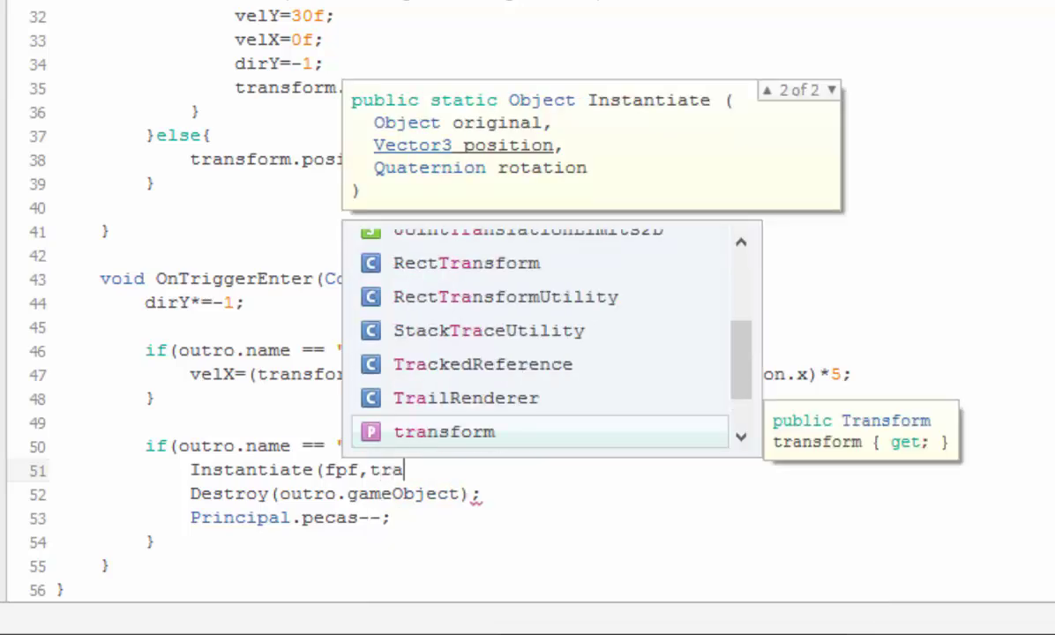
key(Return)
text(.)
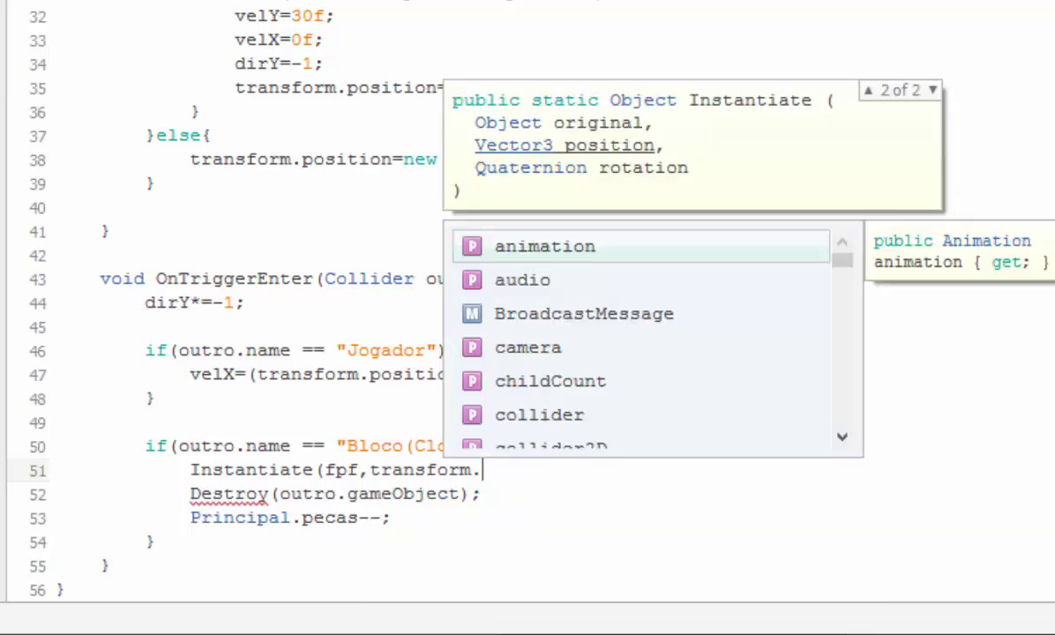
text(po)
key(Return)
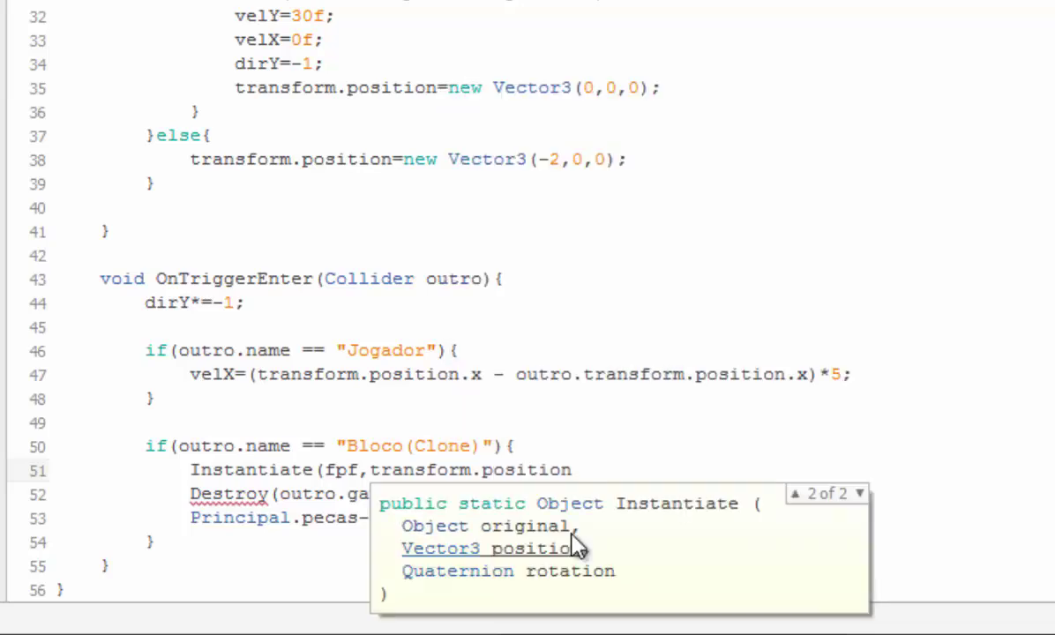
text(,)
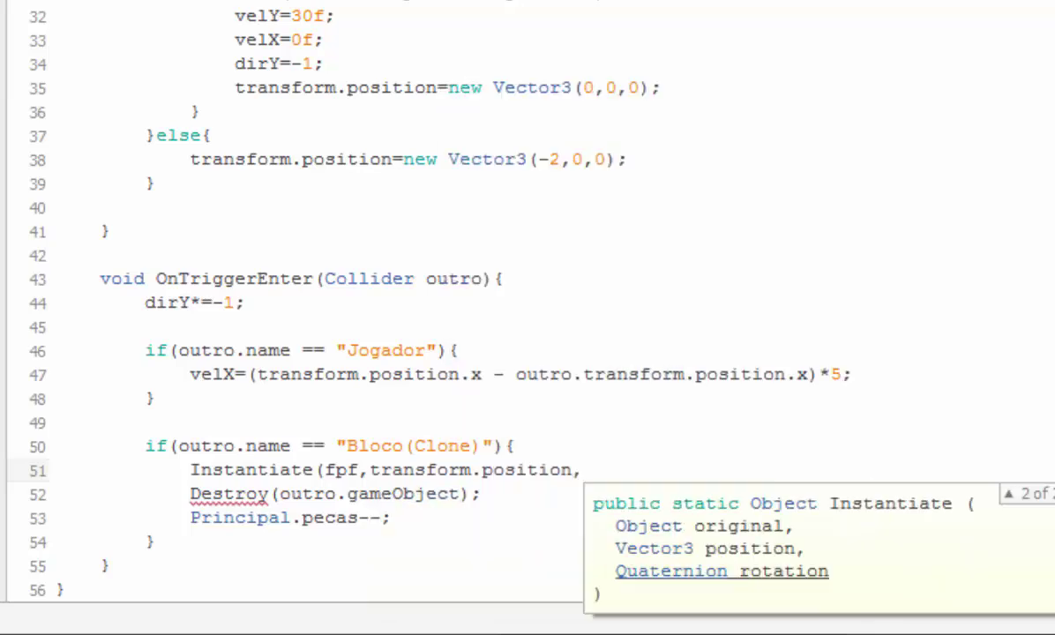
text(tra)
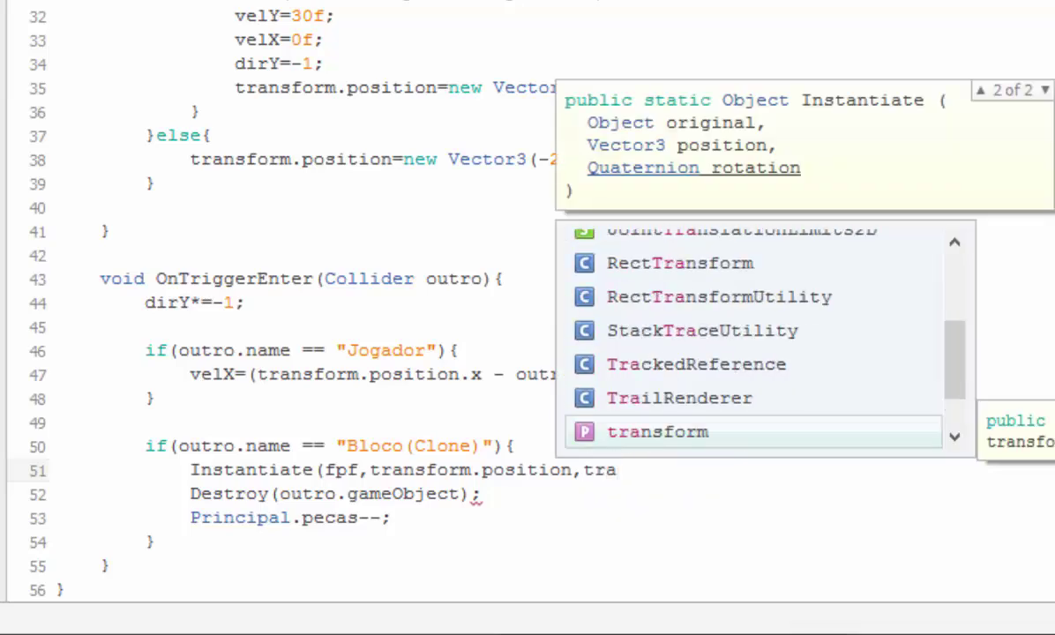
key(Return)
text(.ro)
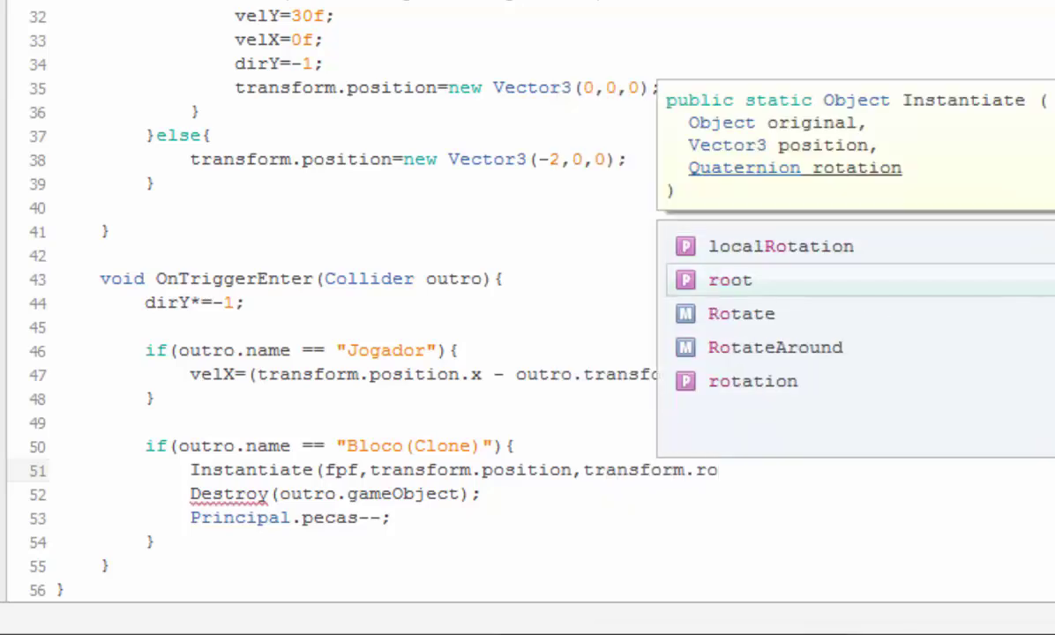
key(Down)
key(Down)
key(Return)
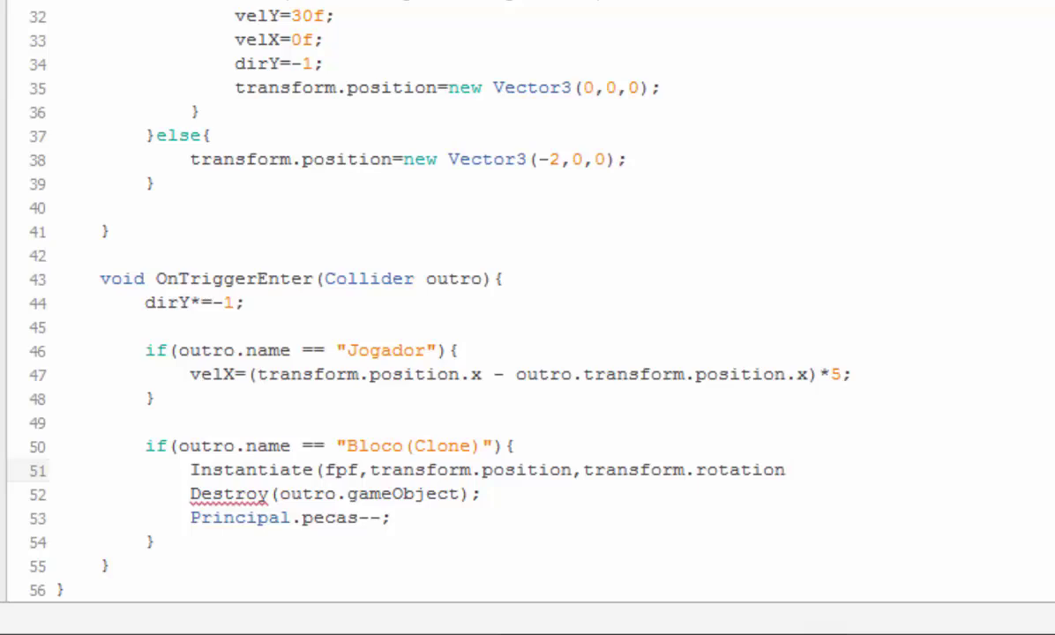
text();)
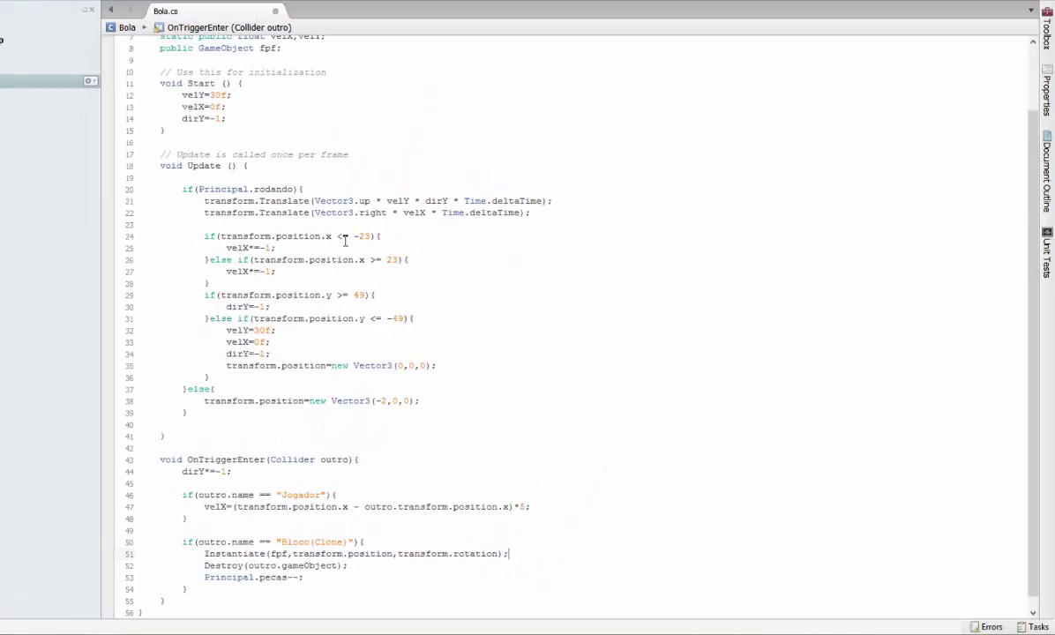
Save Bola.cs, review the fpf declaration and its use in Instantiate, then return to Unity.
click(11, 22)
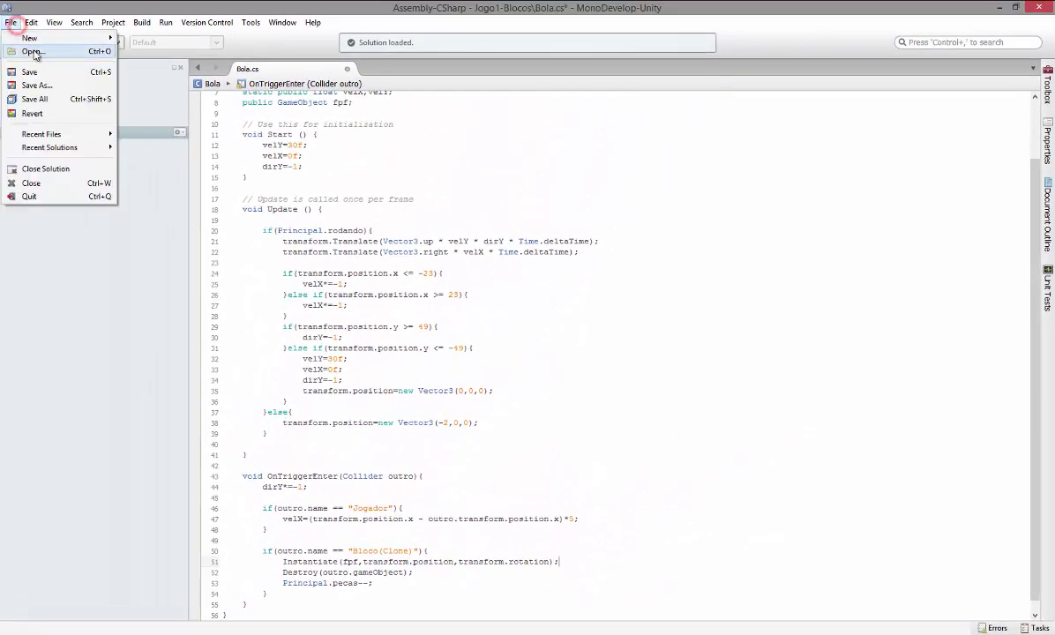
click(47, 71)
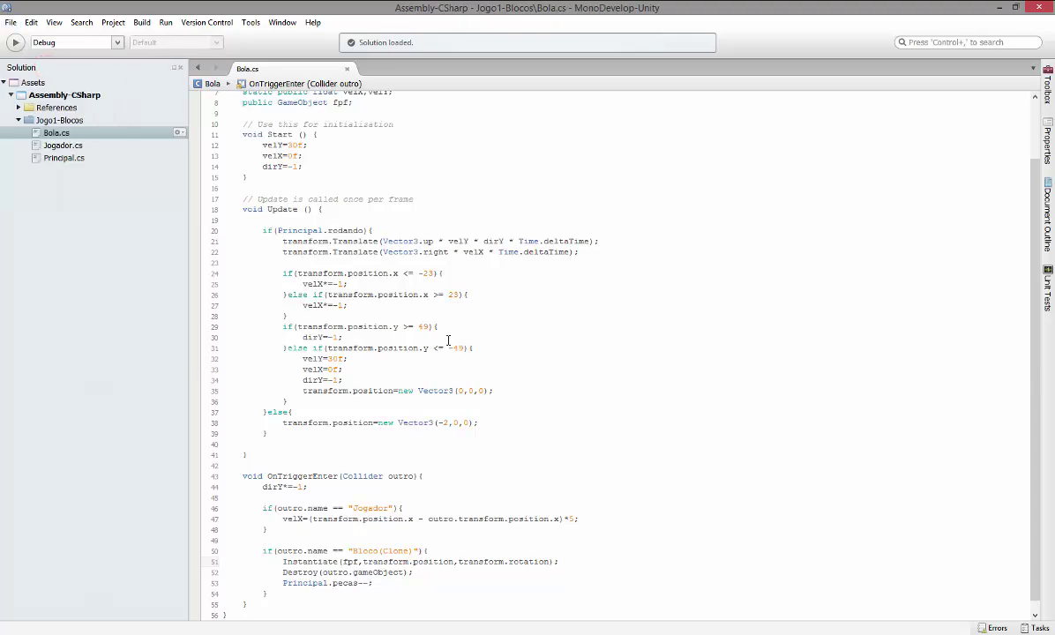
scroll(448, 340, up, 2)
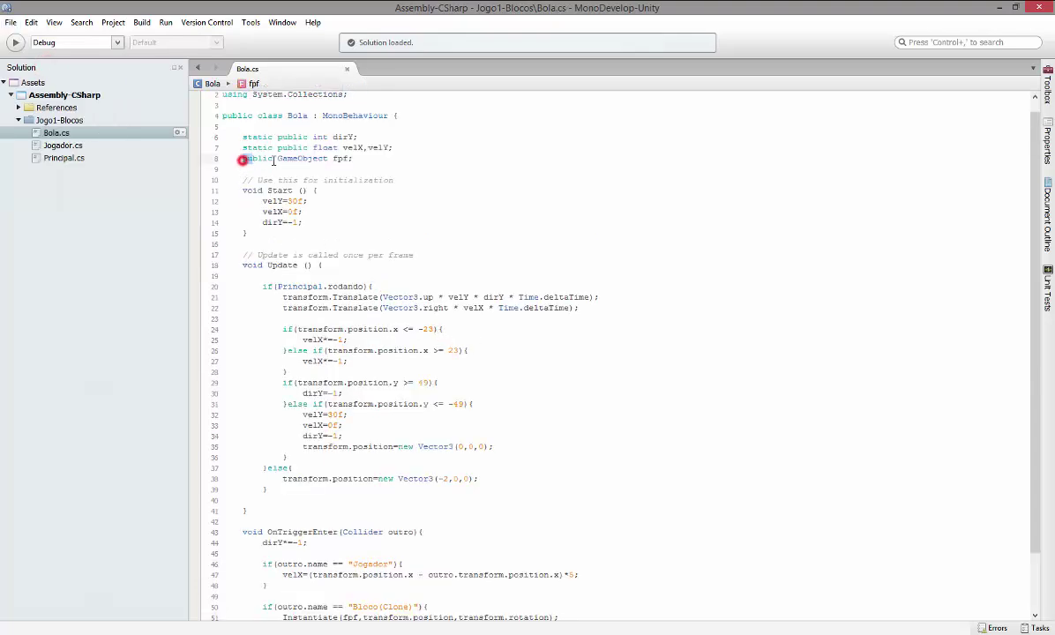
drag(243, 160, 356, 160)
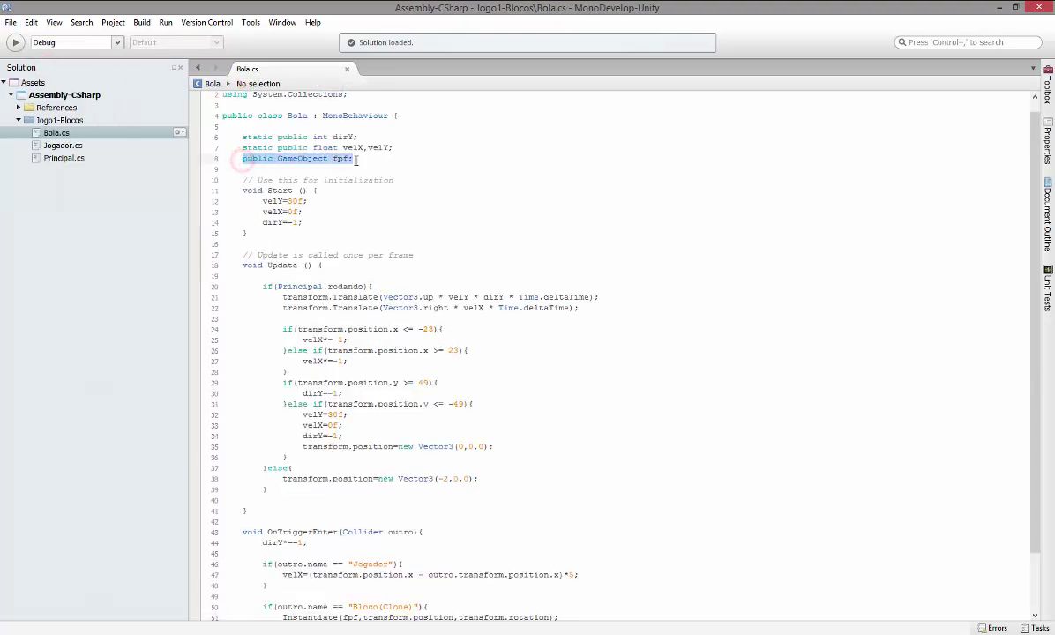
click(350, 158)
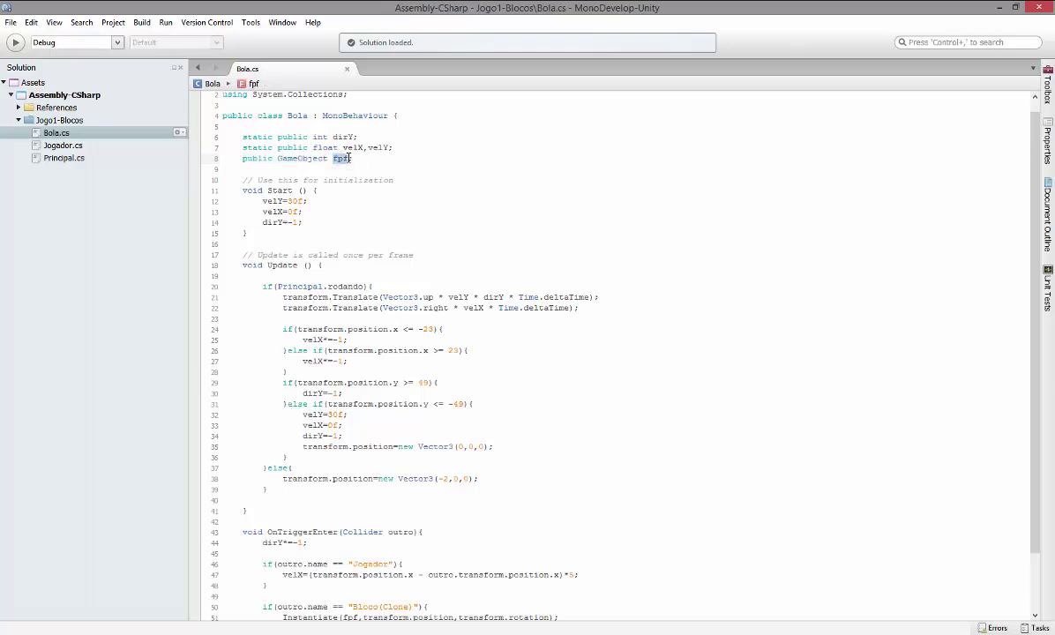
scroll(497, 415, down, 2)
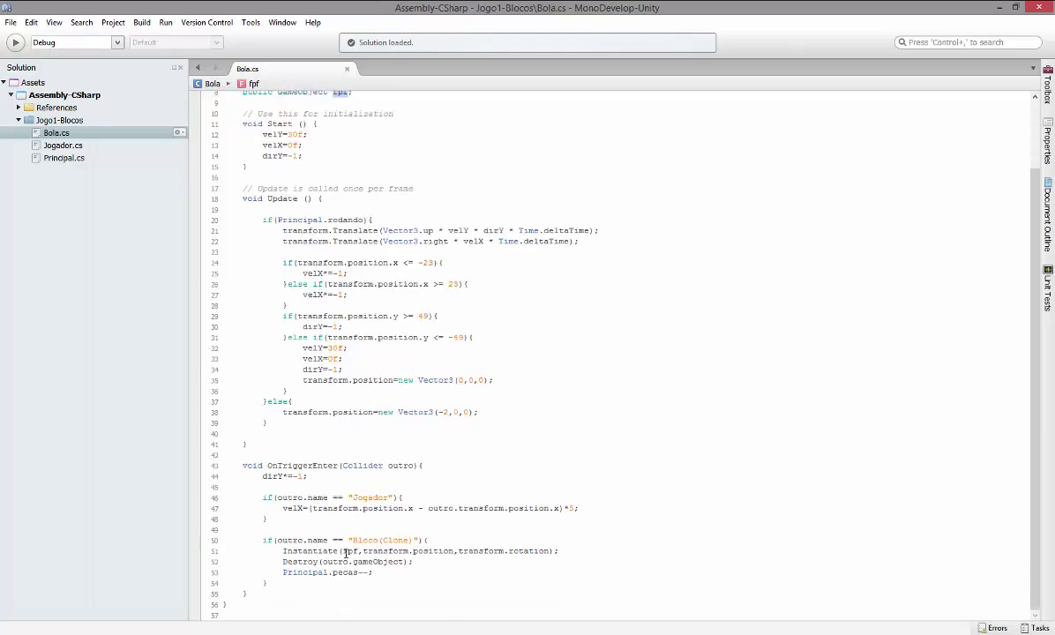
double_click(346, 552)
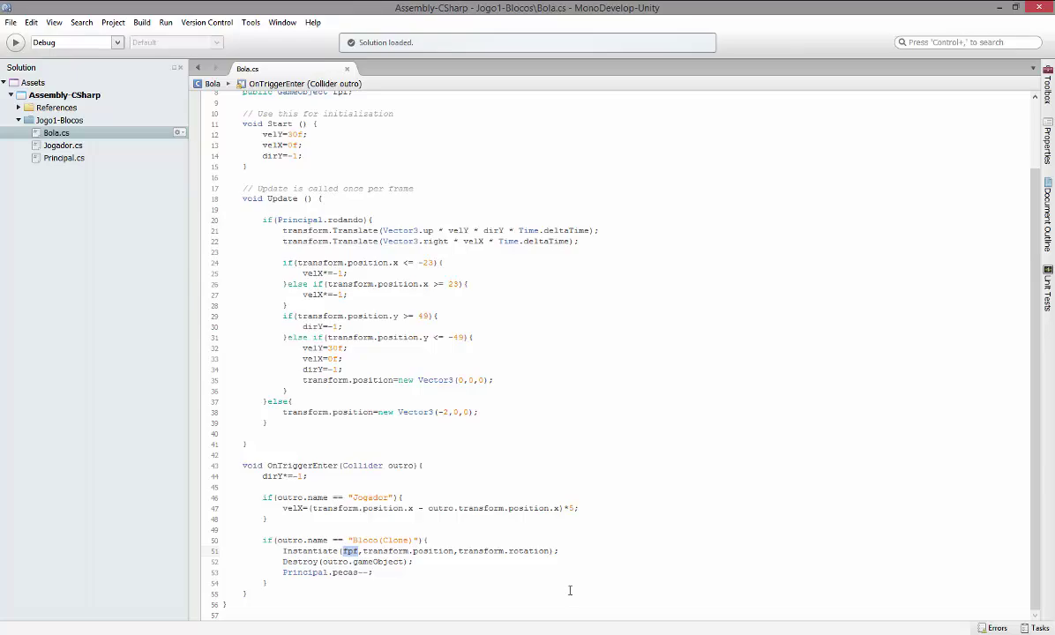
key(alt+Tab)
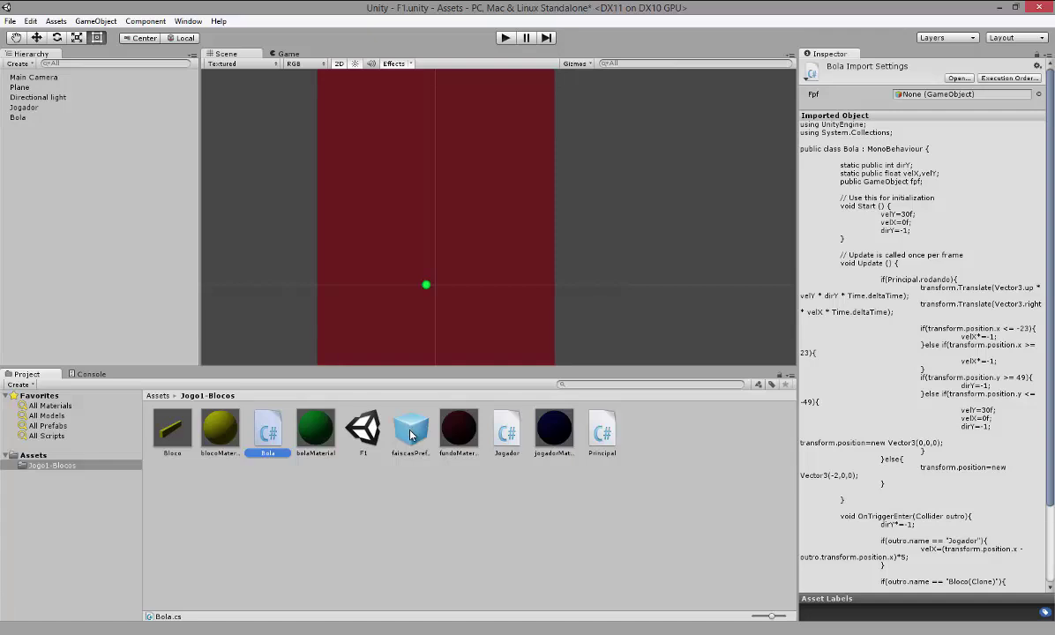
Drag faiscasPrefab onto the Fpf field in the Bola script's Import Settings, then select the Bola object.
mouse_move(410, 435)
mouse_down()
mouse_move(784, 436)
mouse_move(913, 107)
mouse_up()
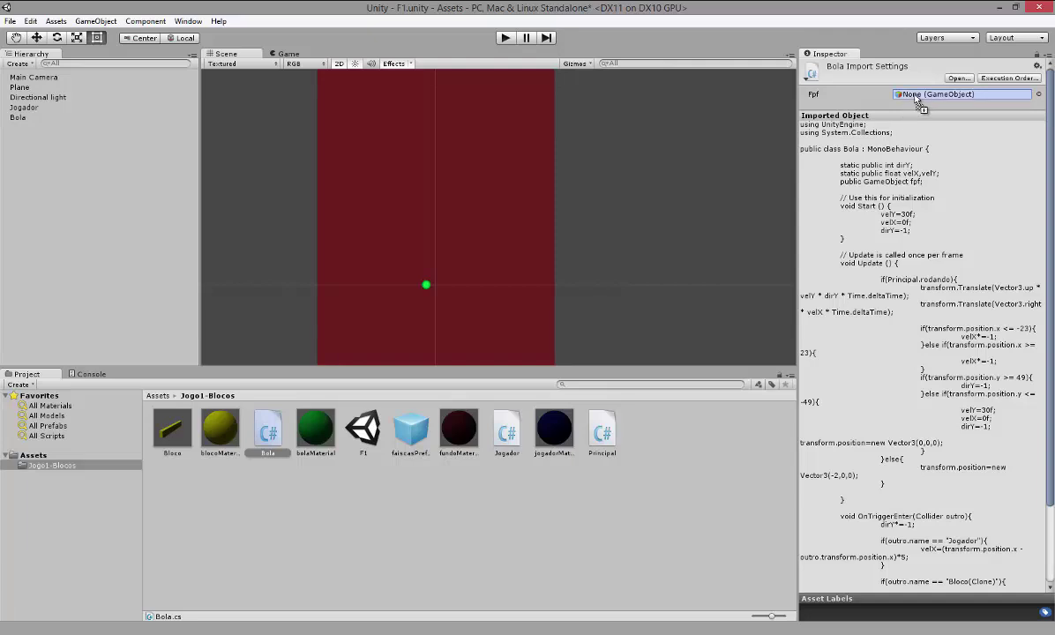
drag(912, 107, 917, 95)
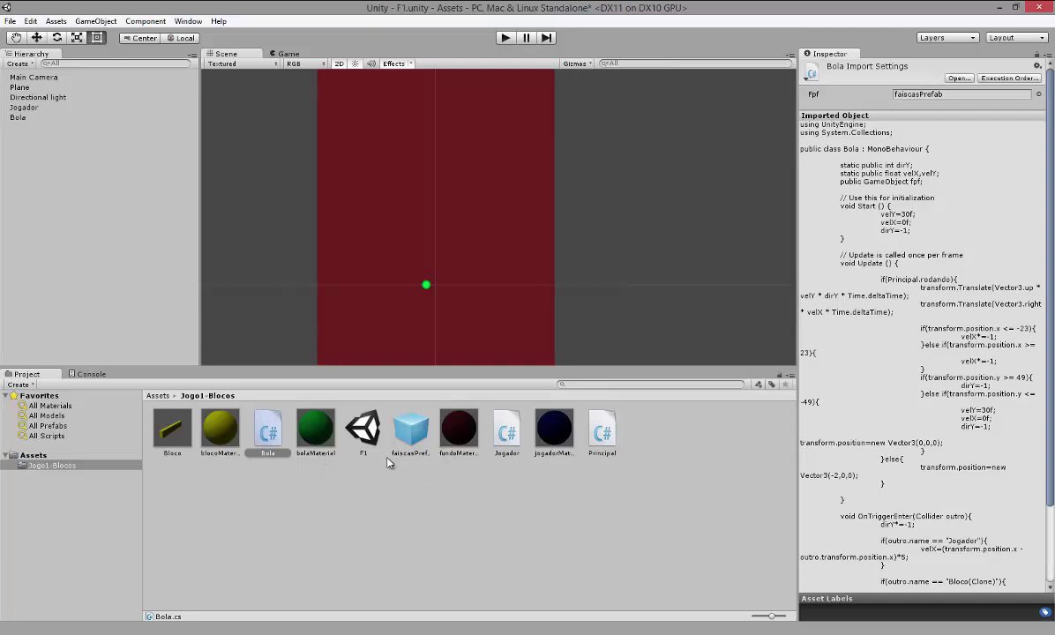
click(30, 118)
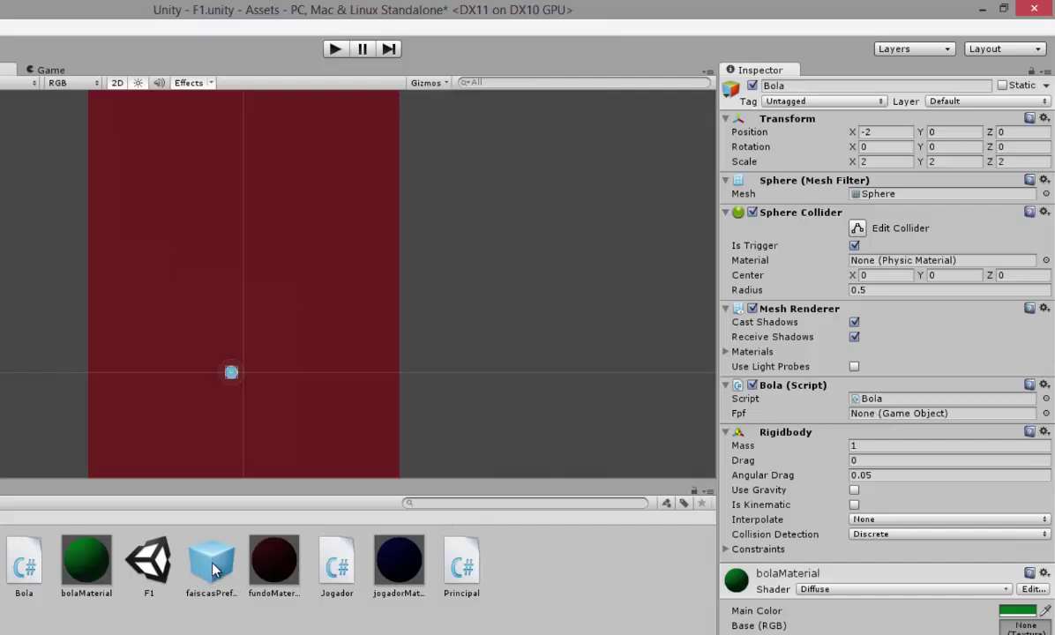
Assign faiscasPrefab to the Fpf field of the Bola object's Bola (Script) component and verify it.
drag(212, 565, 588, 575)
drag(588, 574, 876, 420)
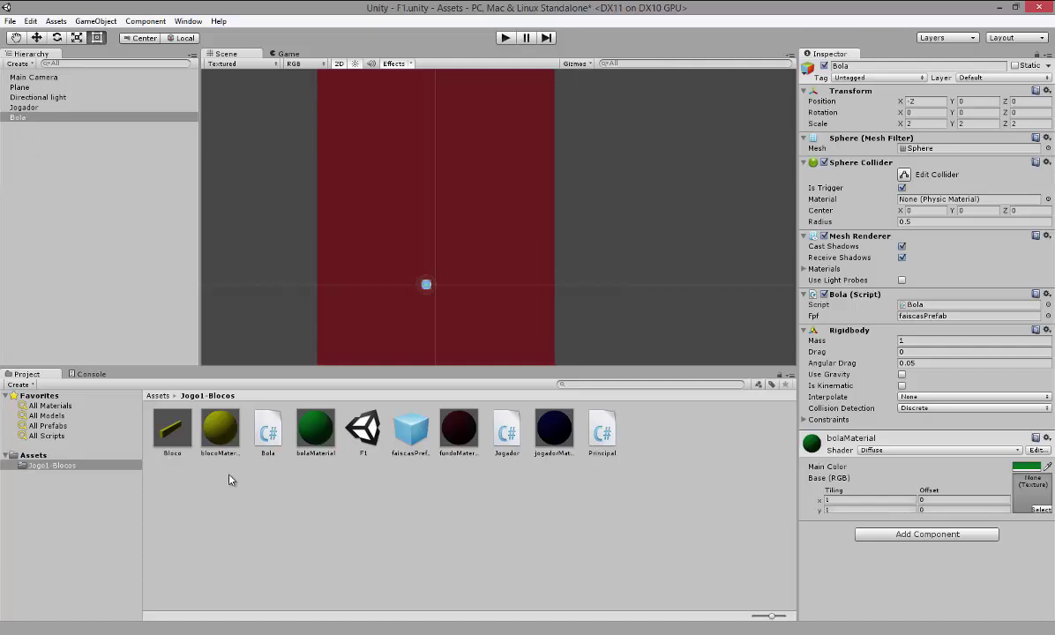
click(269, 435)
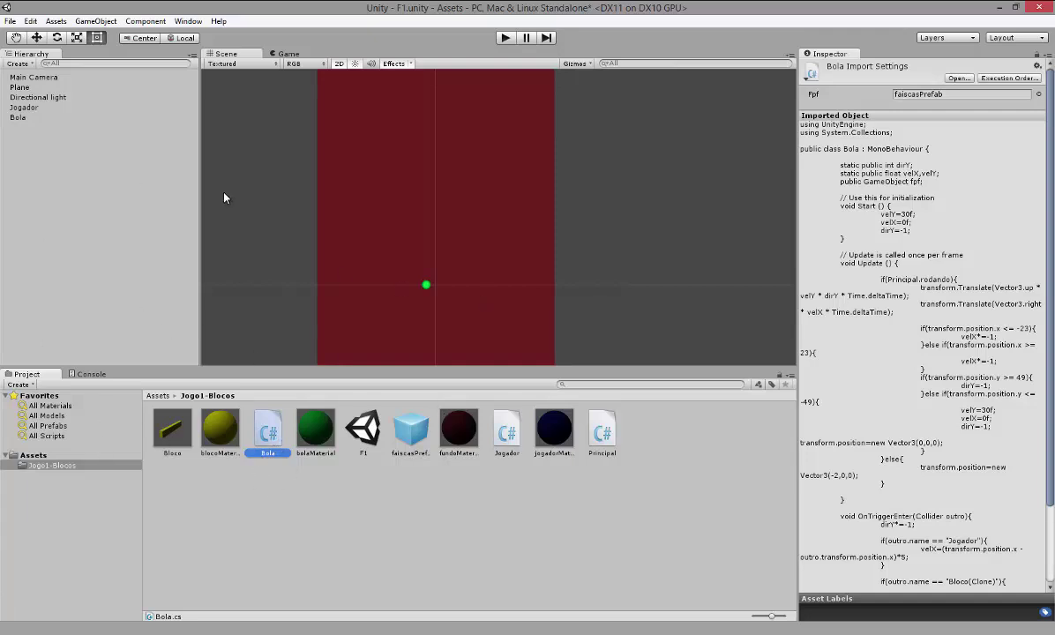
click(21, 119)
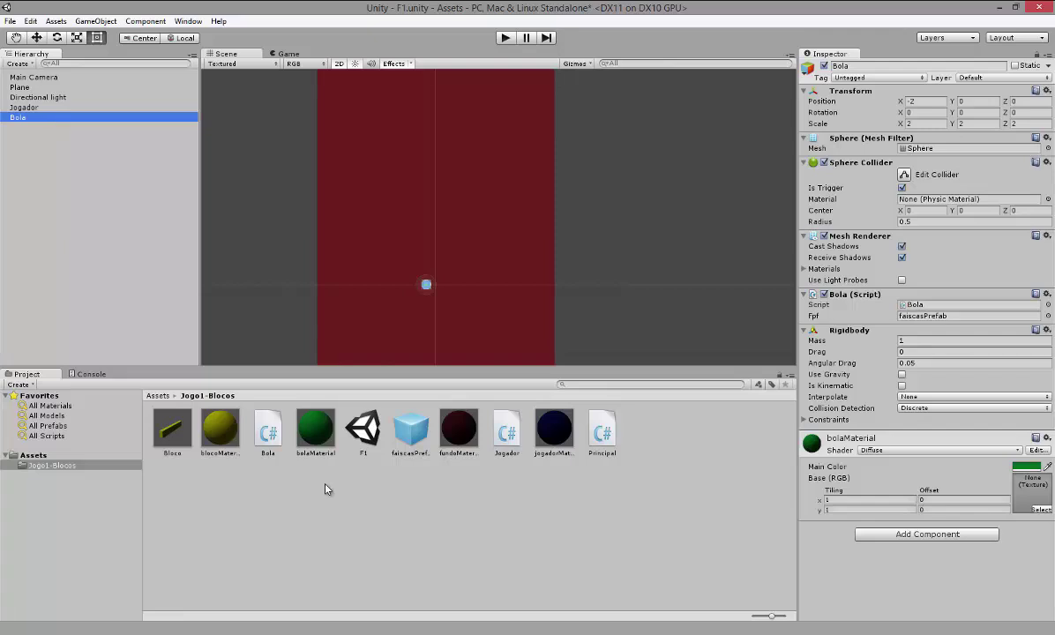
click(359, 491)
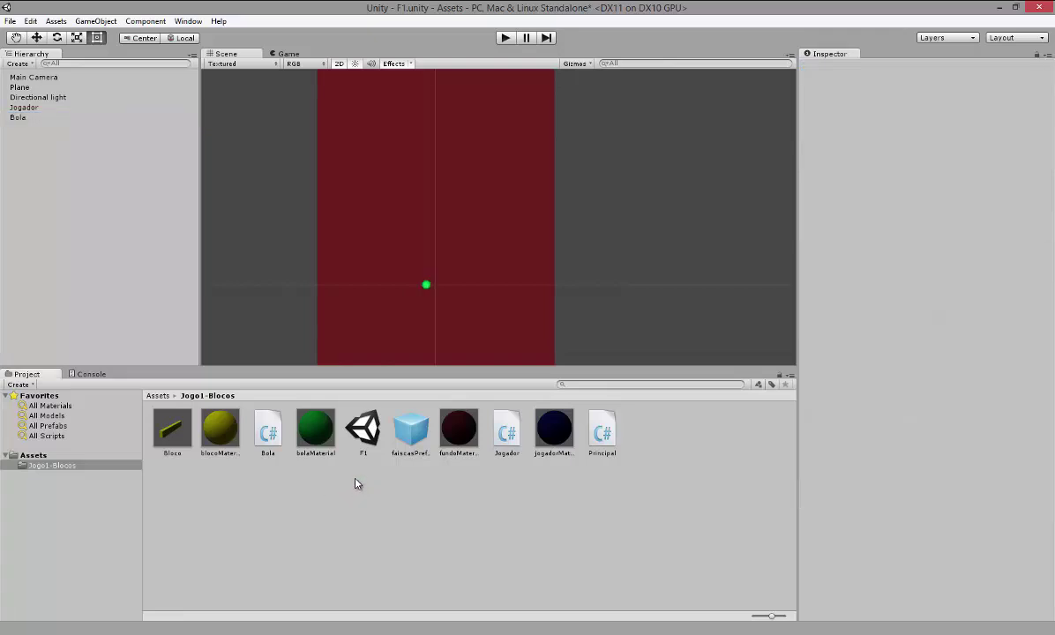
Save the F1 scene with File > Save Scene and enter Play mode.
scroll(644, 285, down, 5)
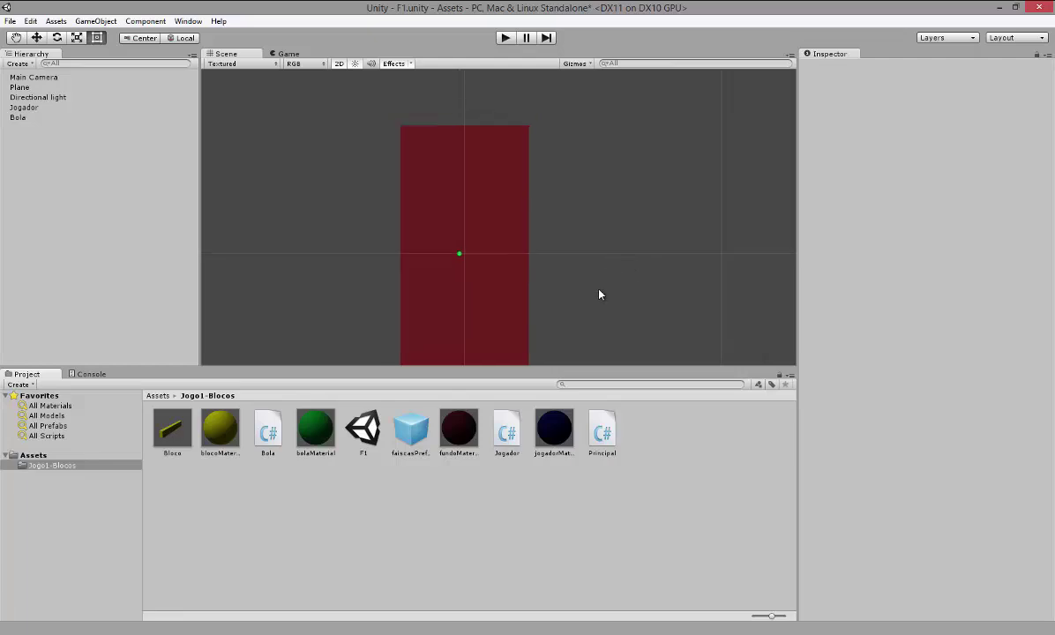
middle_drag(599, 295, 598, 266)
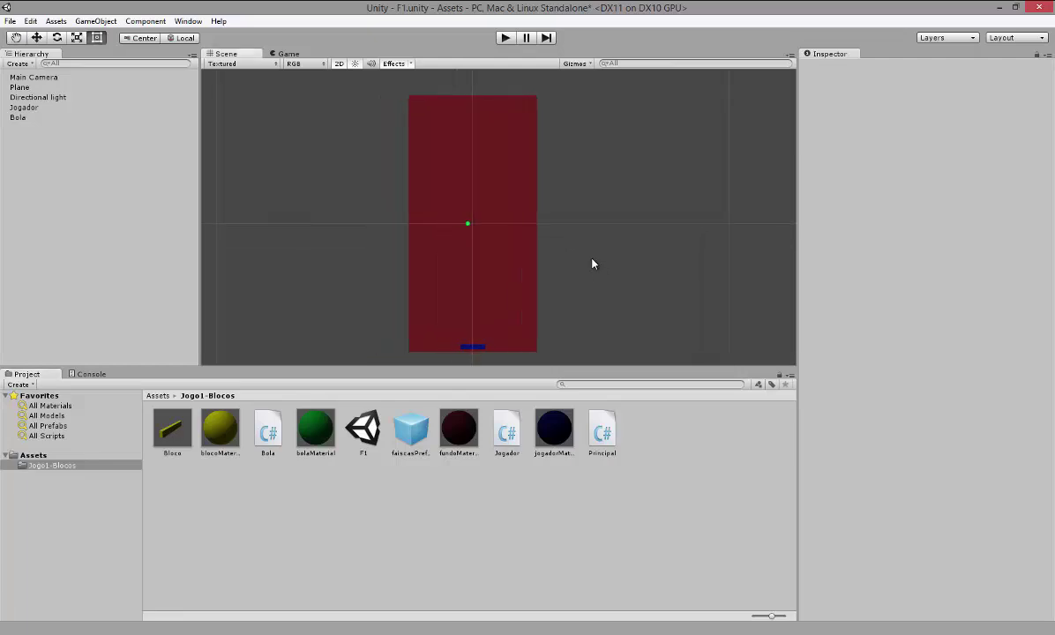
click(9, 21)
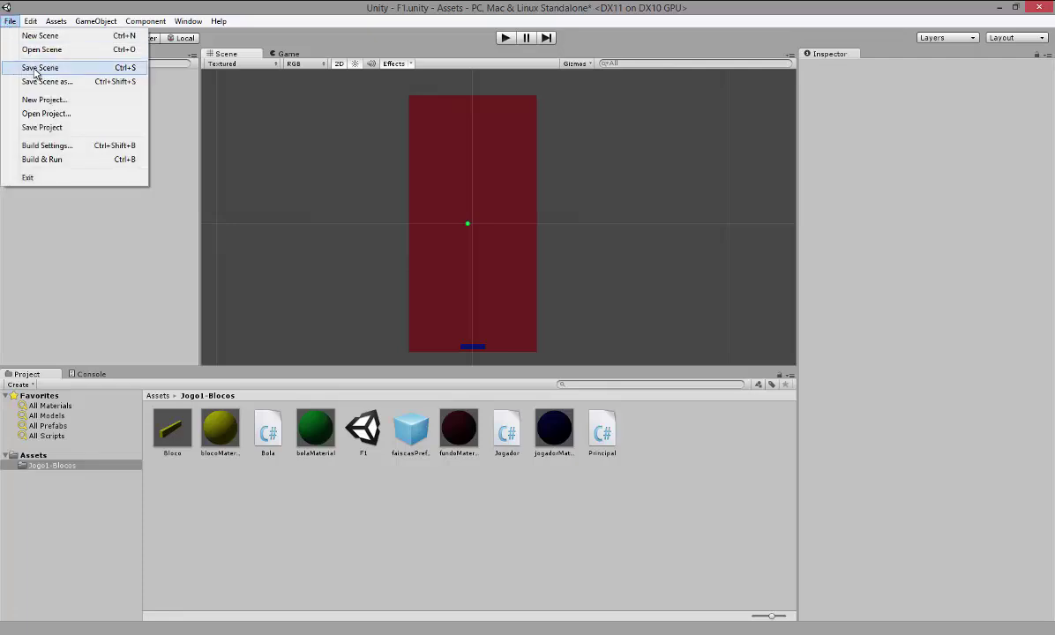
click(35, 70)
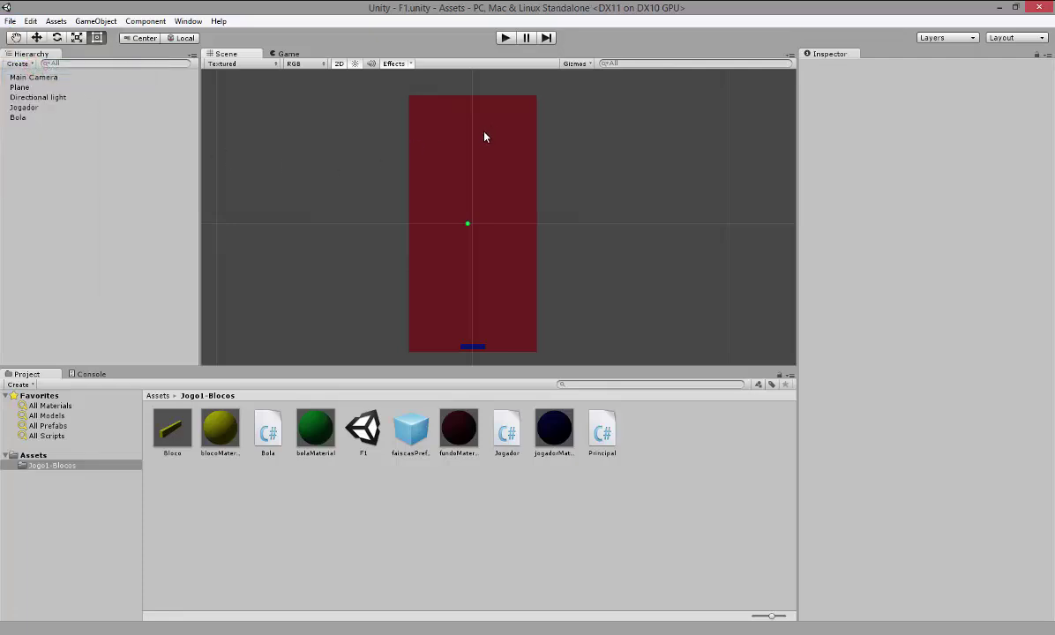
click(505, 37)
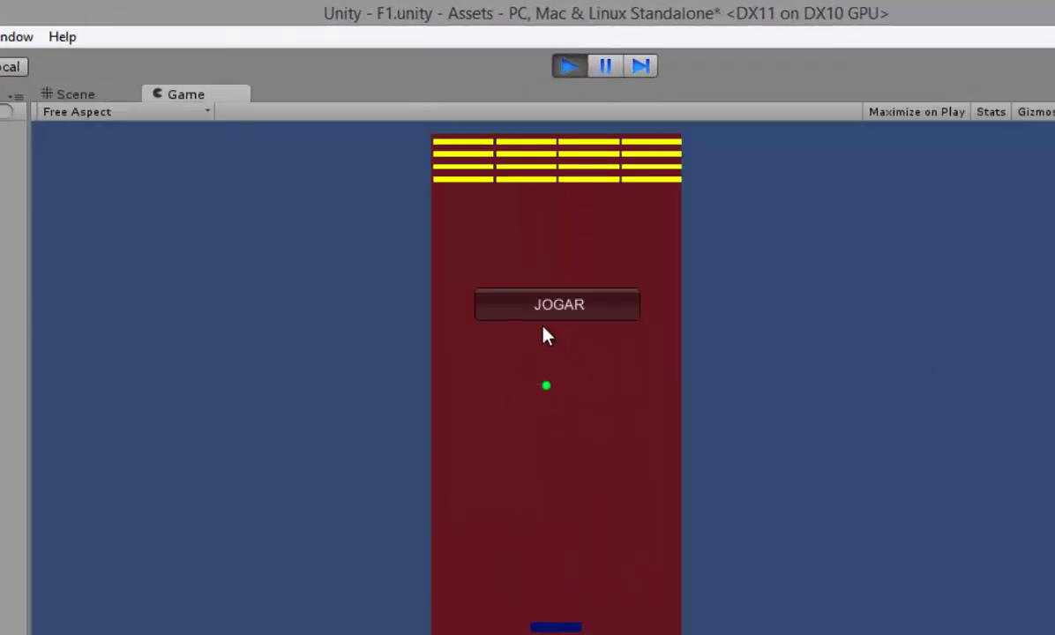
Start a round with JOGAR and steer the paddle with the arrow keys to break bricks.
click(565, 309)
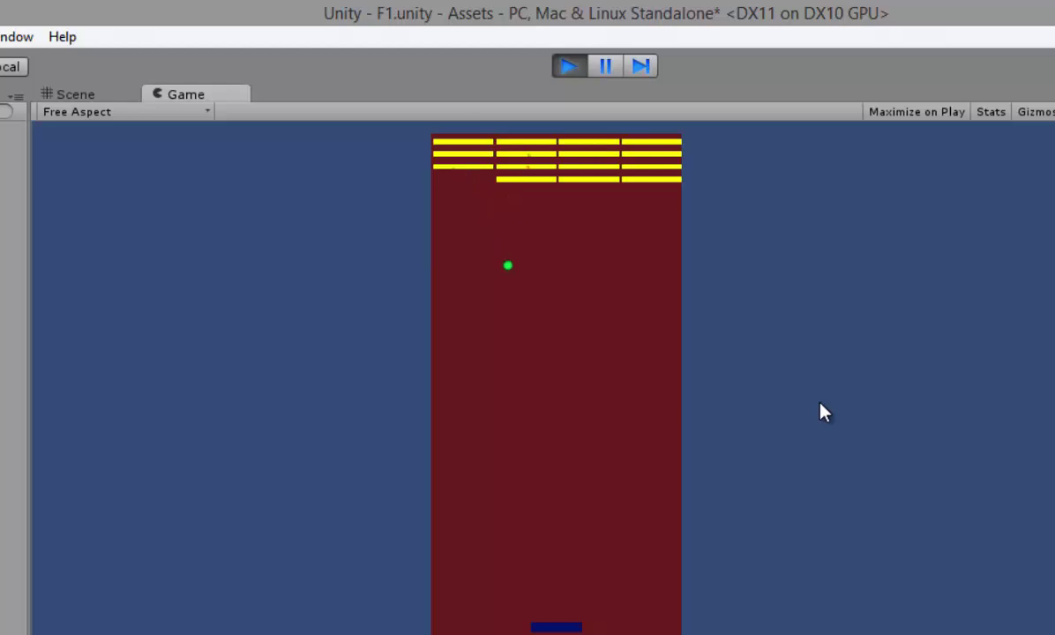
key(Right)
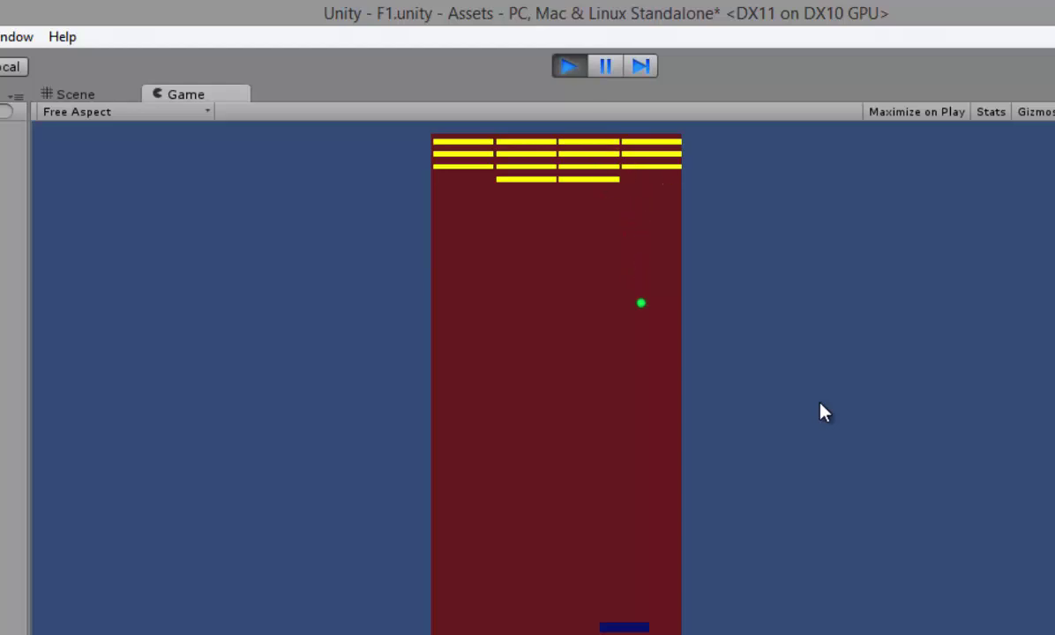
key(Right)
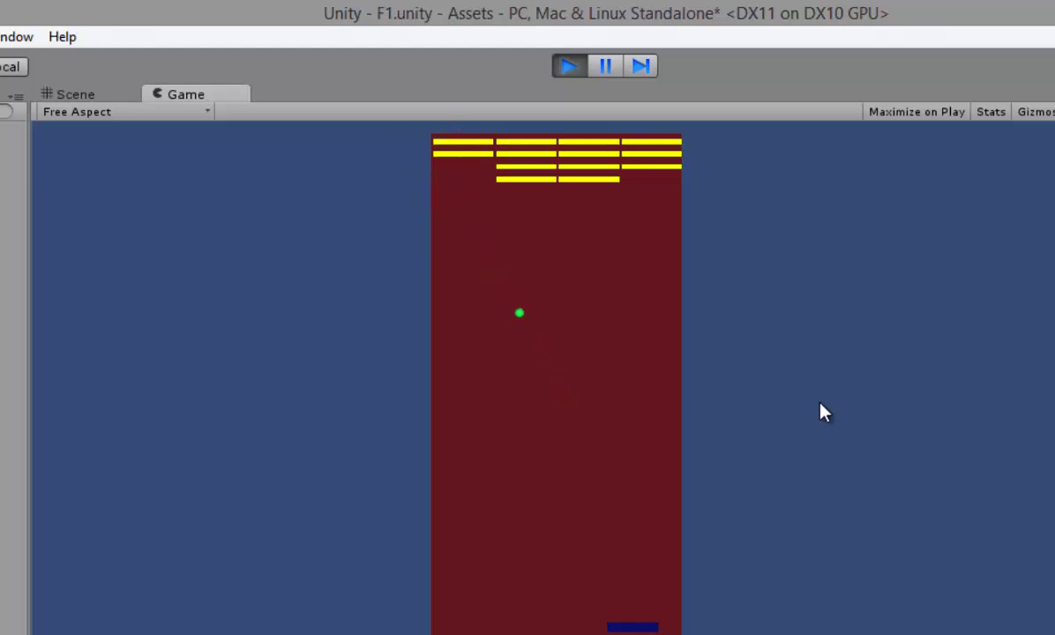
key(Right)
key(Right)
key(Left)
key(Left)
key(Left)
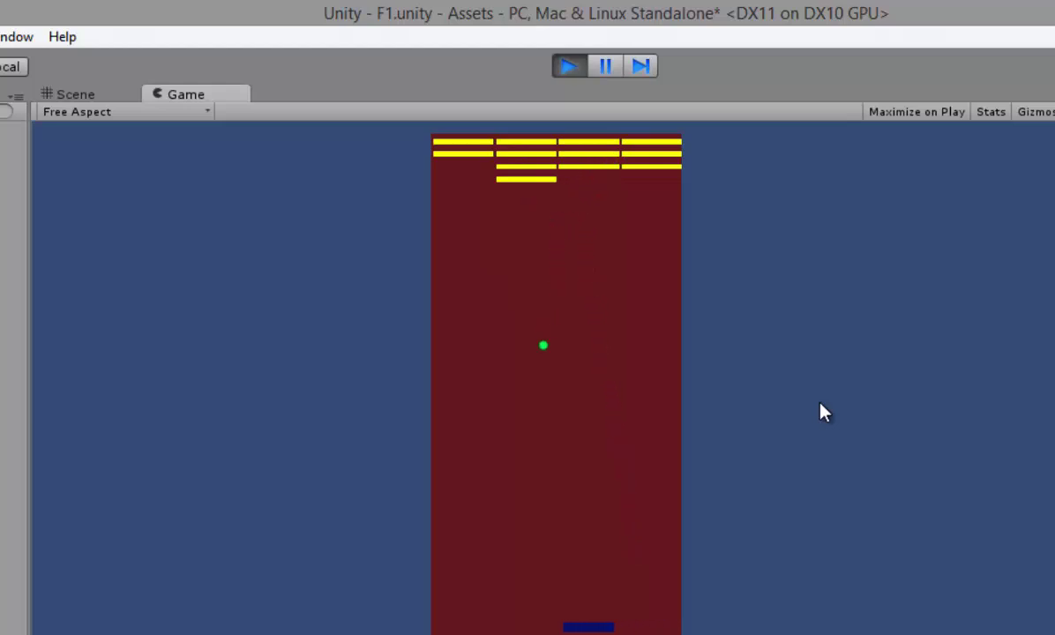
key(Left)
key(Left)
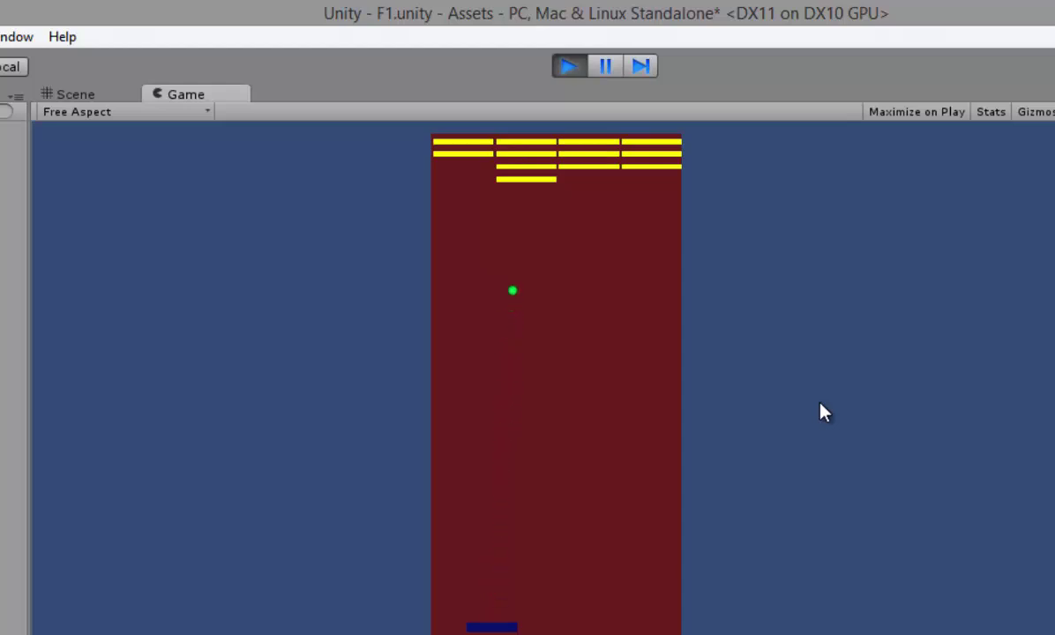
key(Right)
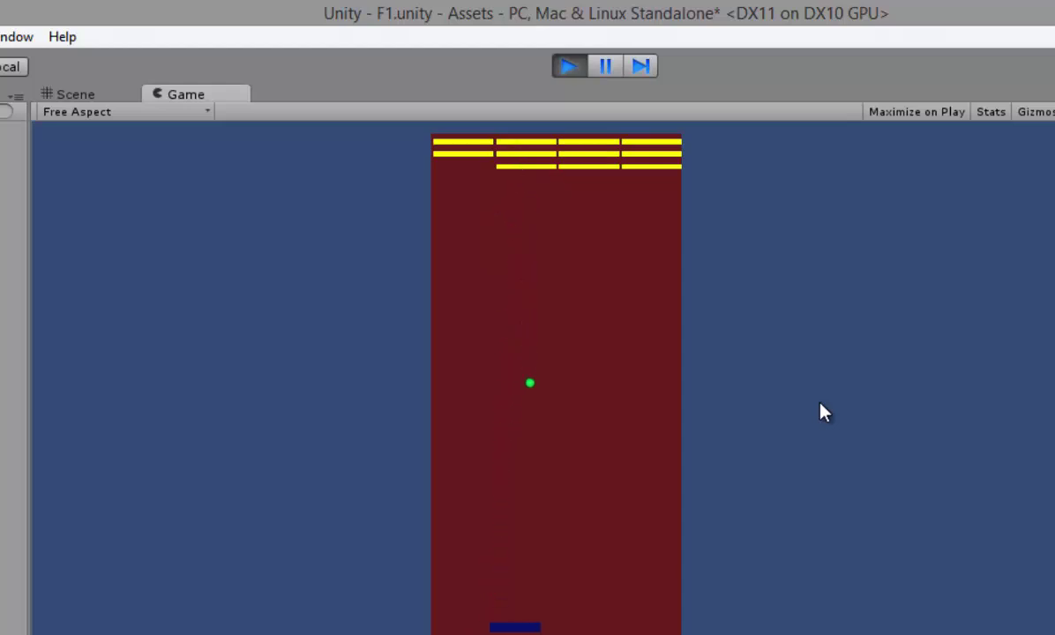
key(Right)
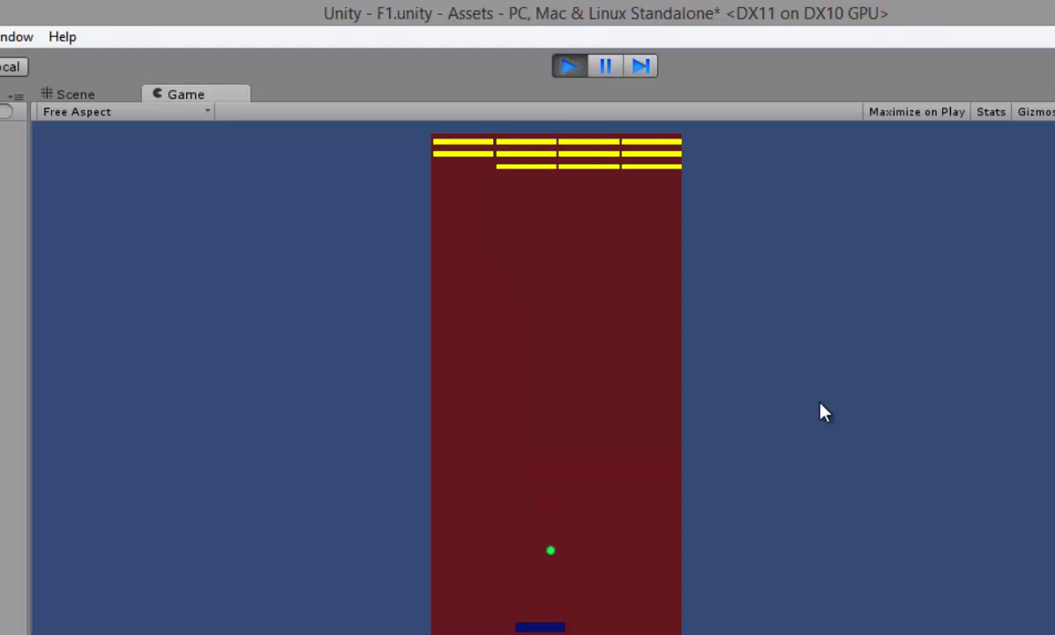
key(Right)
key(Right)
key(Right)
key(Right)
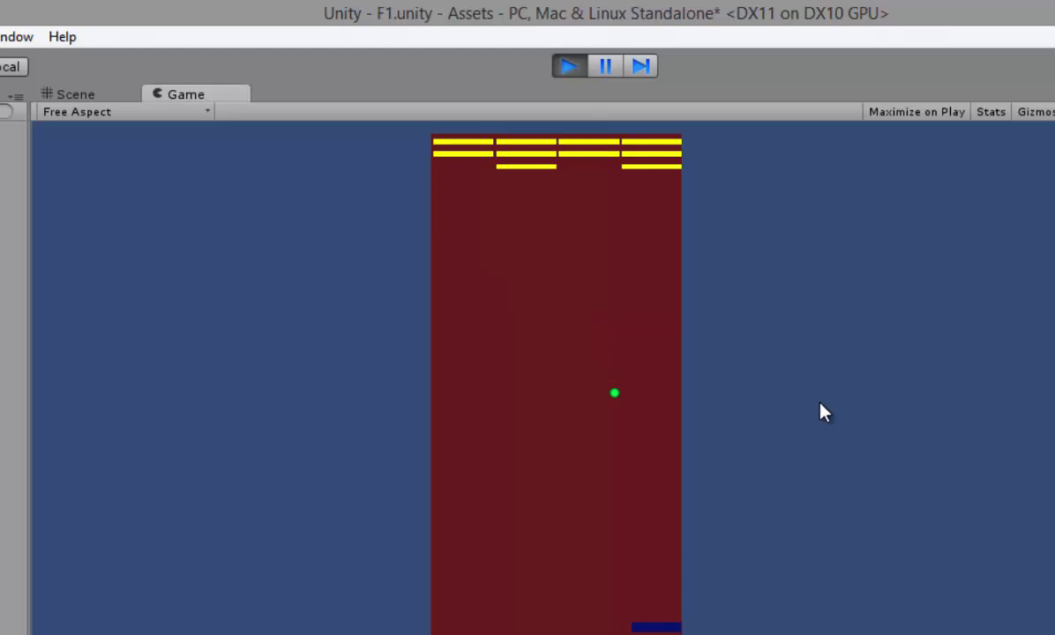
key(Left)
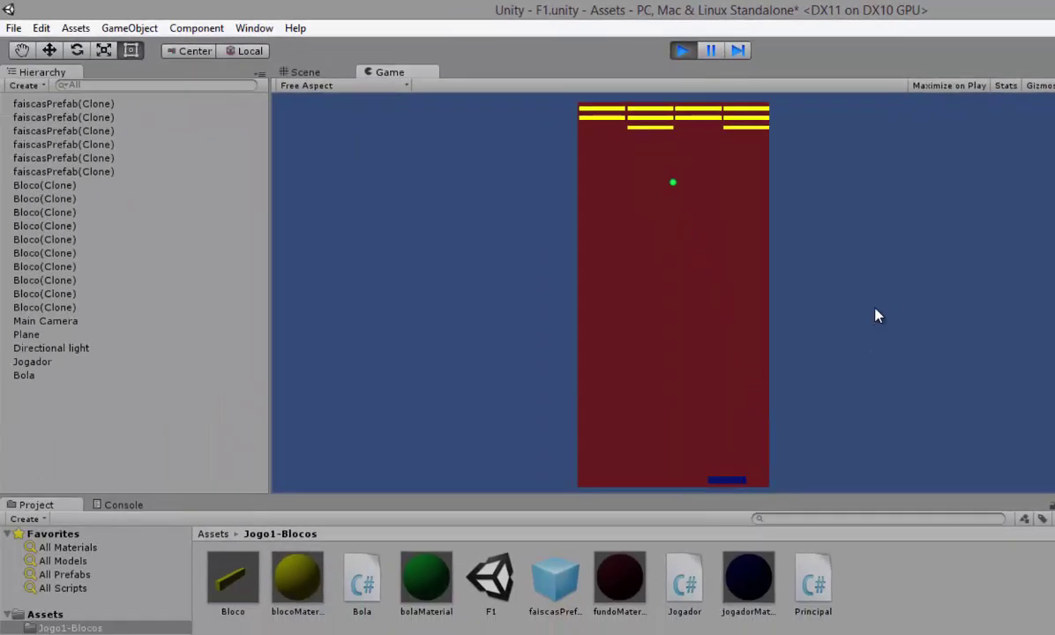
Keep steering the paddle until three bricks remain and thirteen faiscasPrefab(Clone) sparks exist.
key(Left)
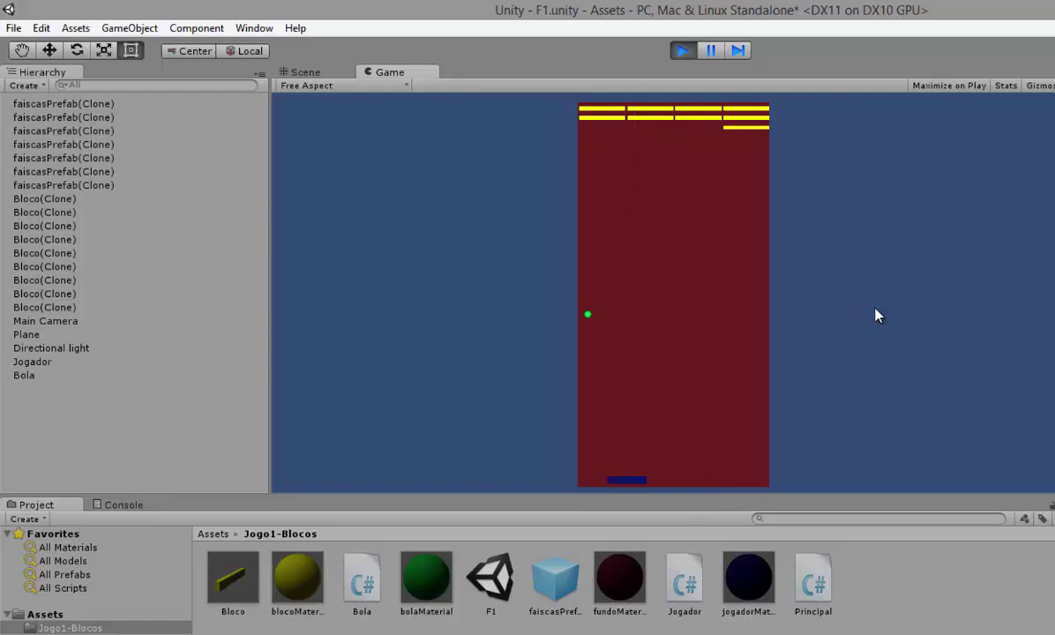
key(Right)
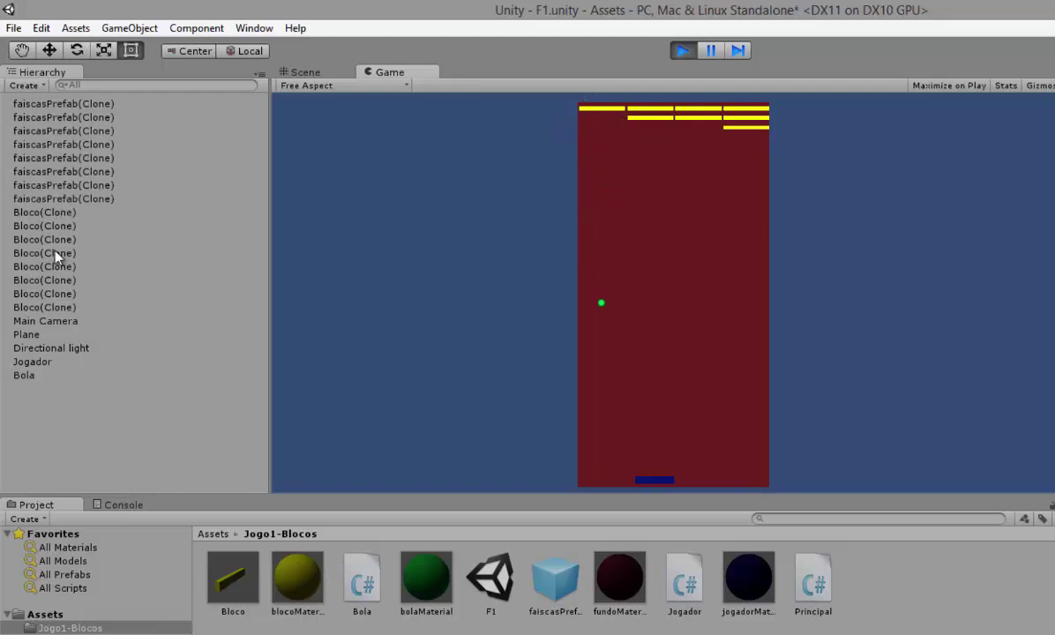
key(Left)
key(Left)
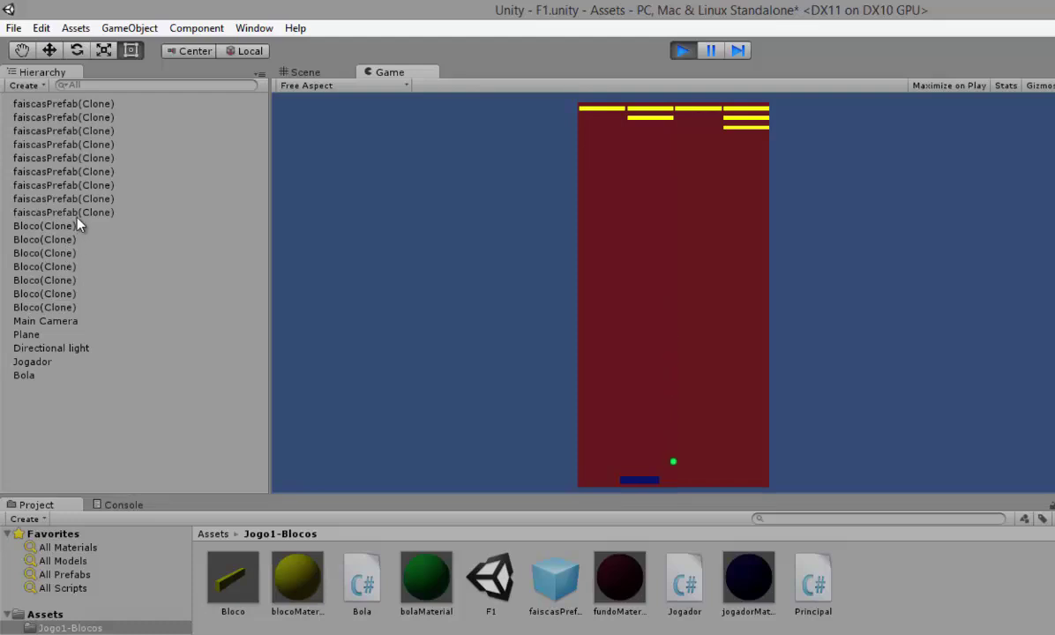
key(Right)
key(Right)
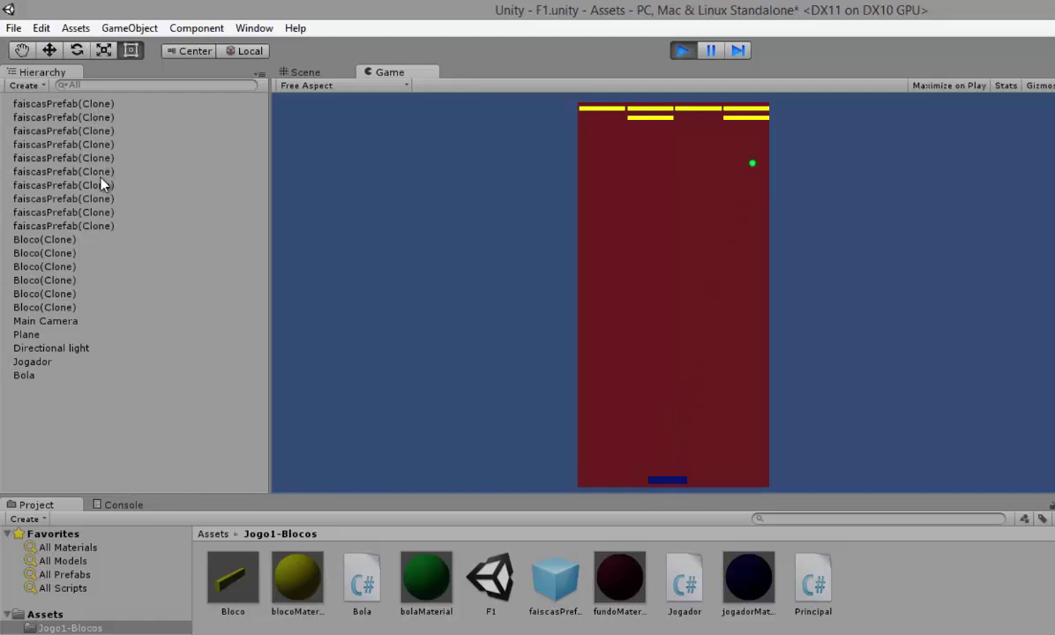
key(Right)
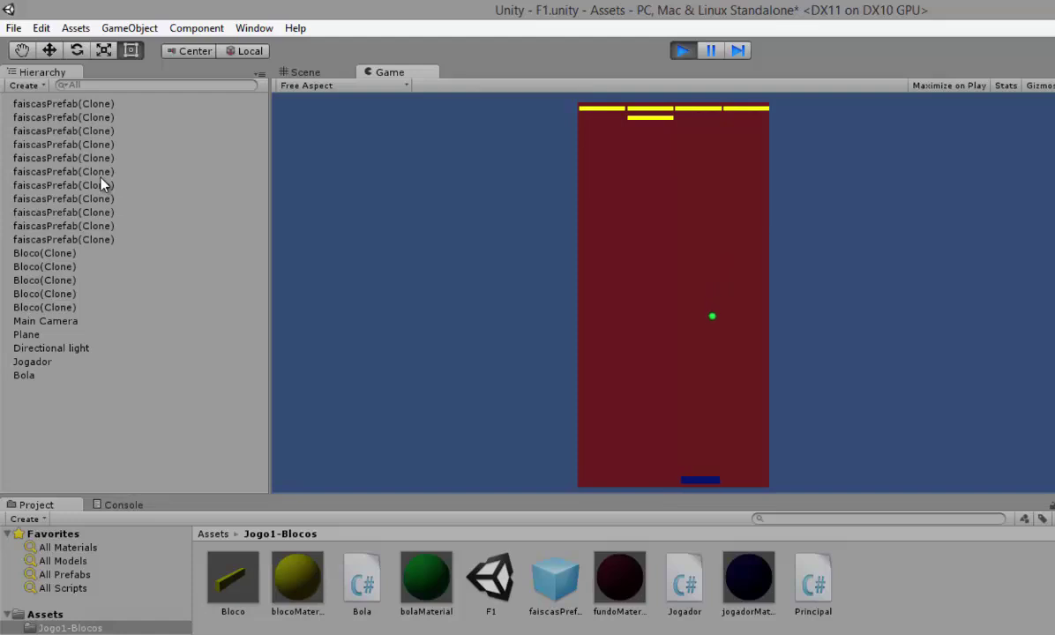
key(Left)
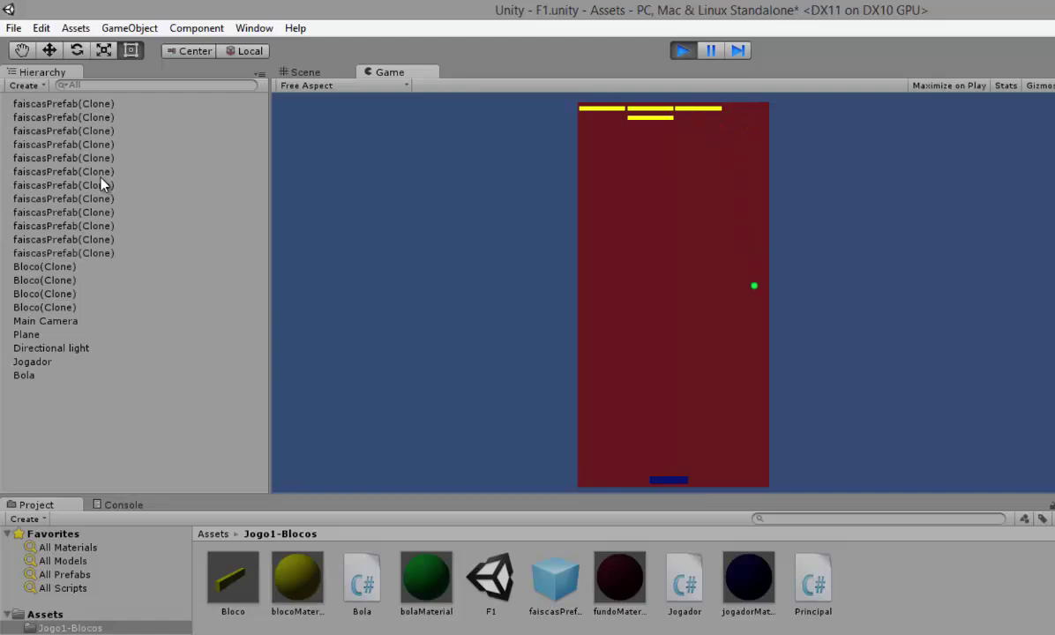
key(Right)
key(Left)
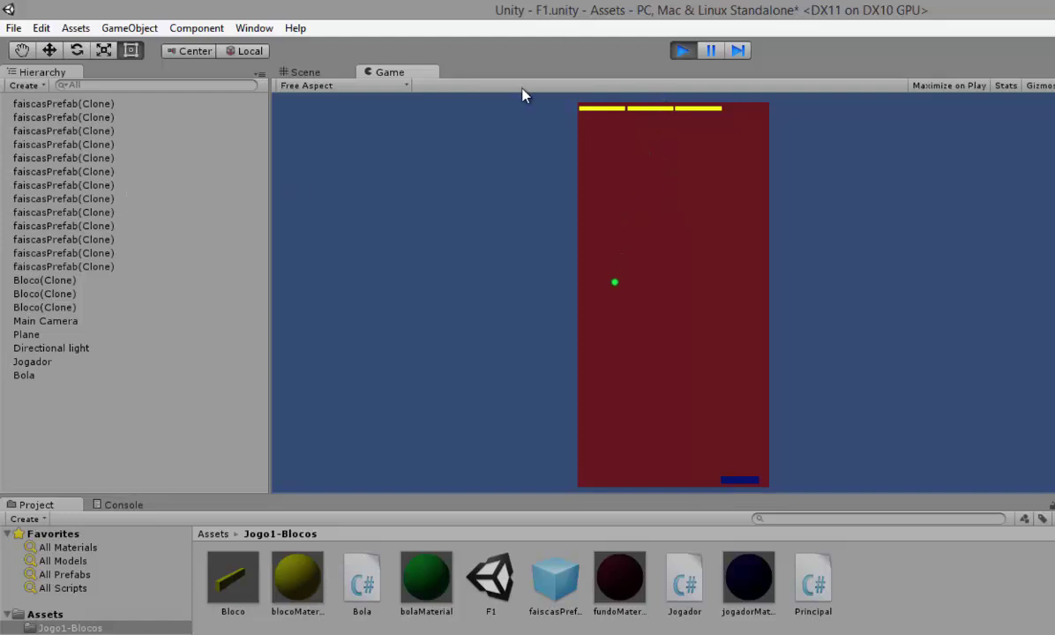
Stop Play mode and clear the asset selection in the Project panel.
click(682, 50)
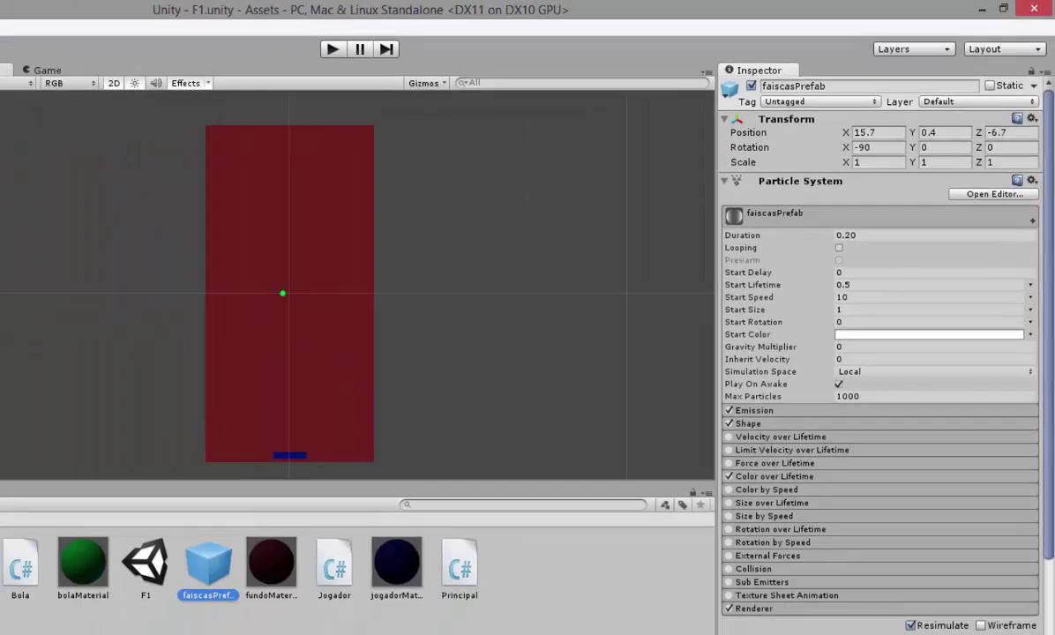
click(504, 520)
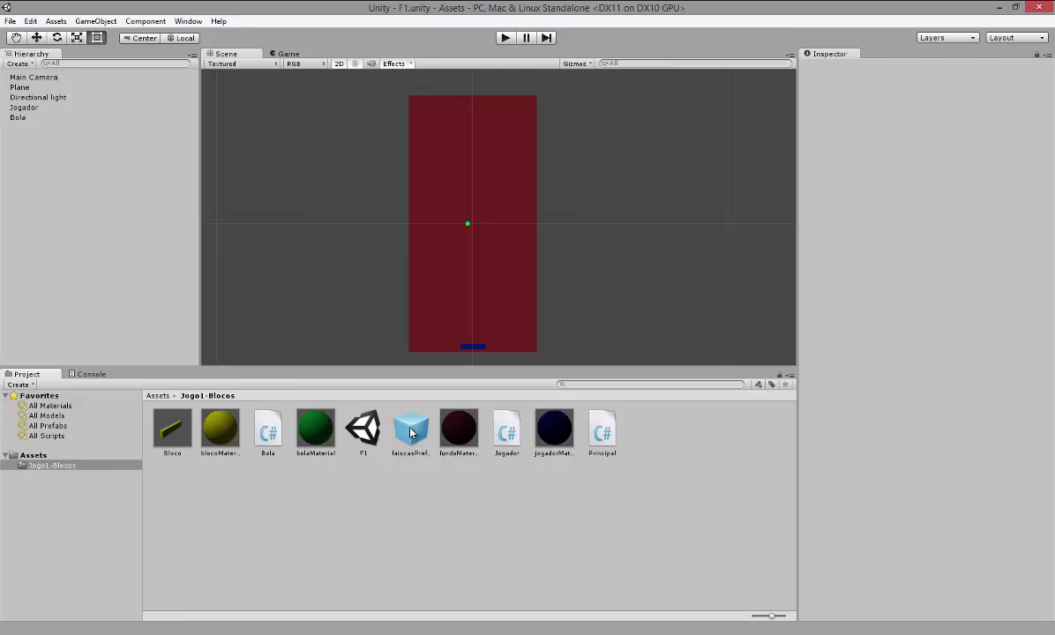
Add an autoDestruirPS C# script via Create > C# Script and open it in MonoDevelop.
right_click(353, 480)
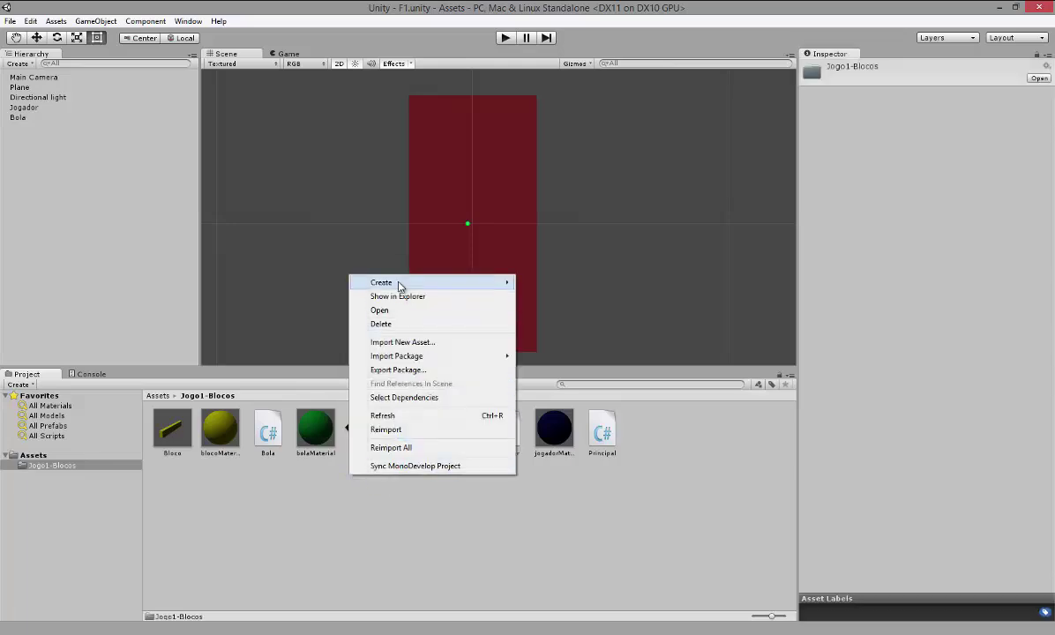
mouse_move(401, 285)
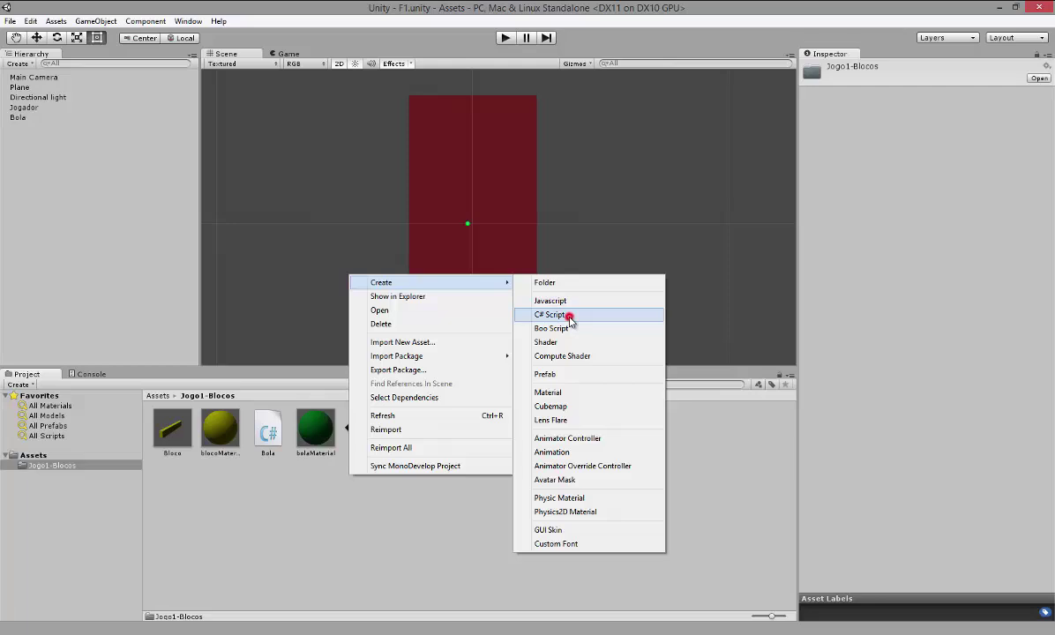
click(621, 316)
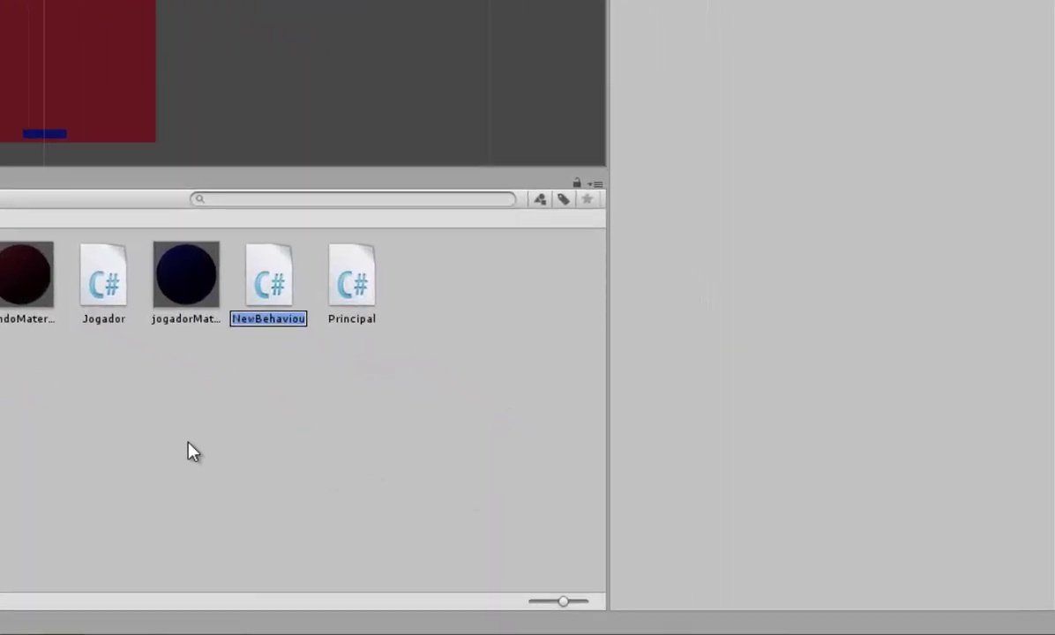
text(au)
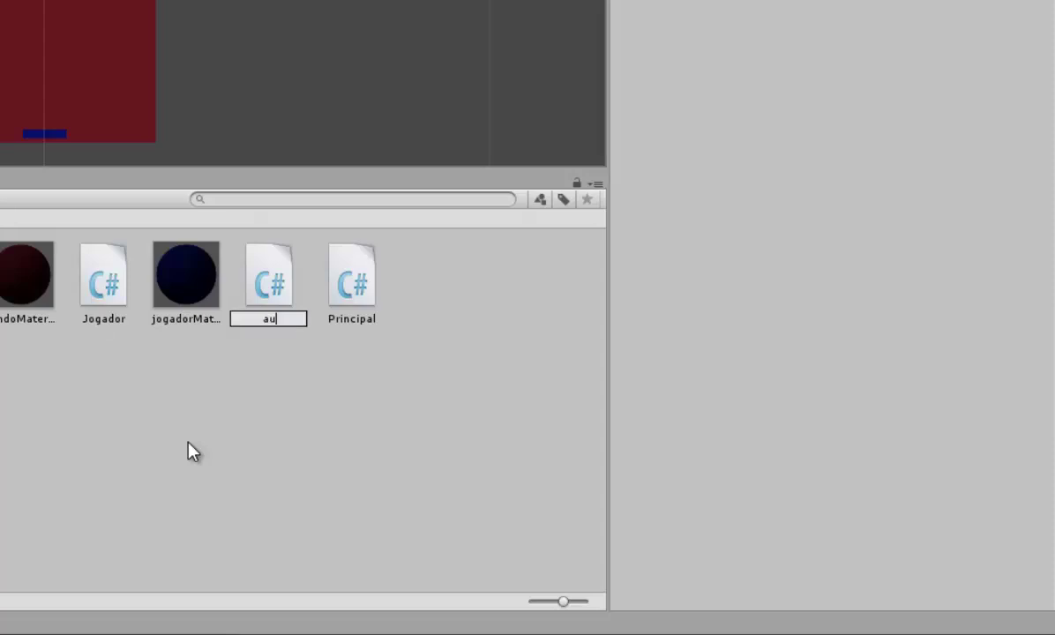
text(toDes)
text(tr)
text(u)
text(ir)
text(PS)
click(188, 445)
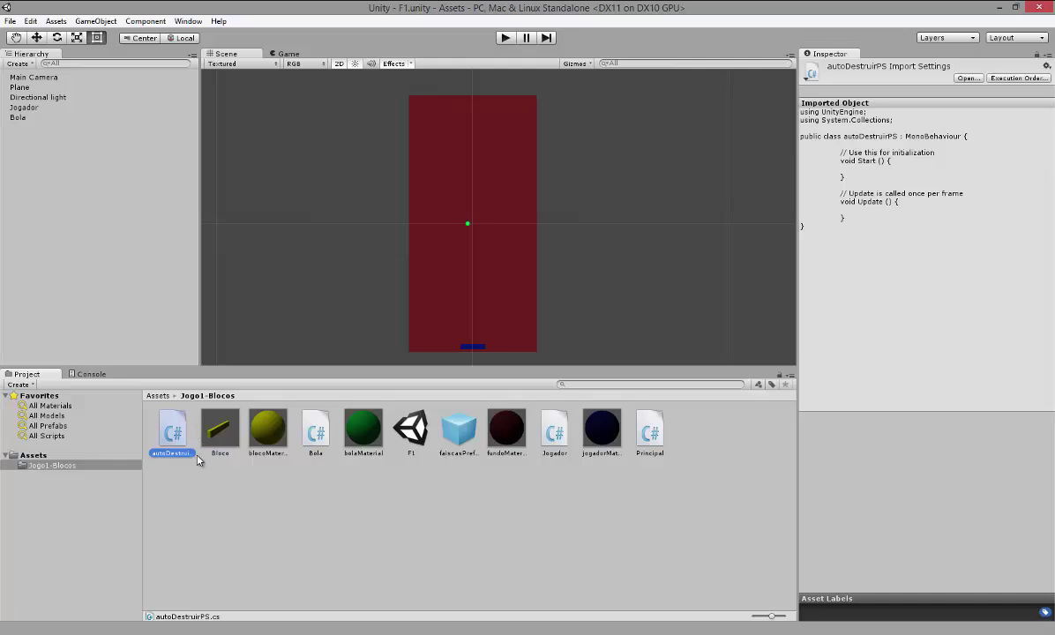
click(968, 78)
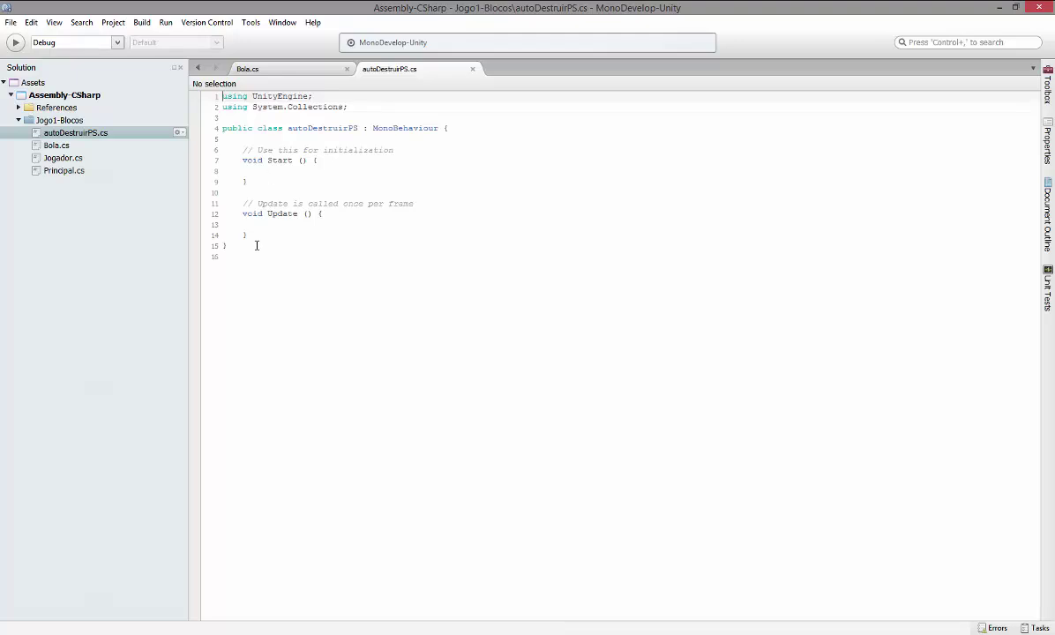
Delete the unused Update method and its comment from autoDestruirPS.
drag(258, 231, 196, 217)
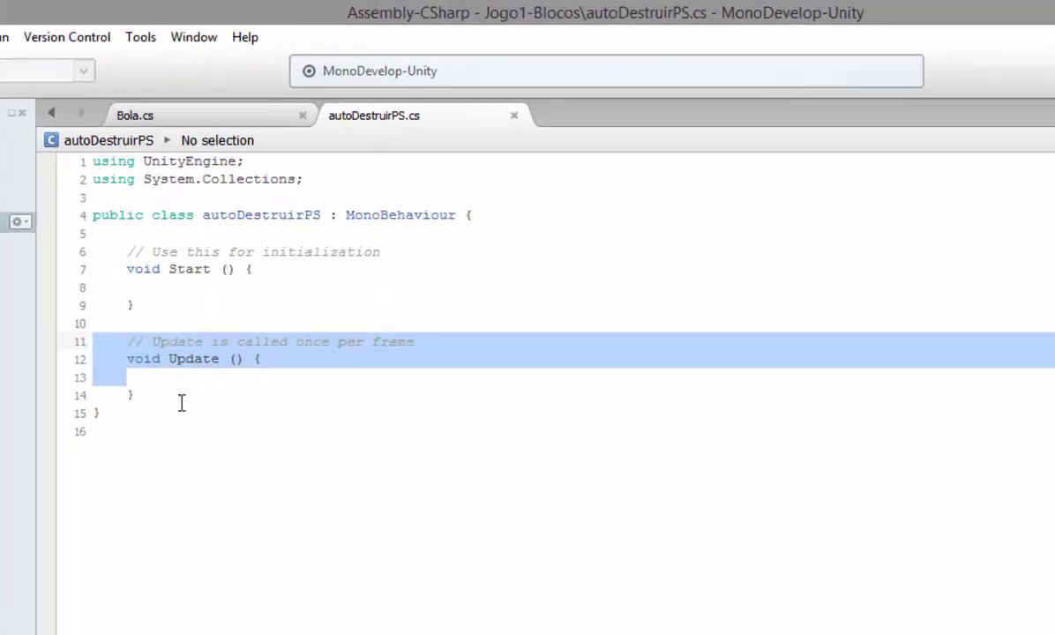
drag(216, 304, 168, 248)
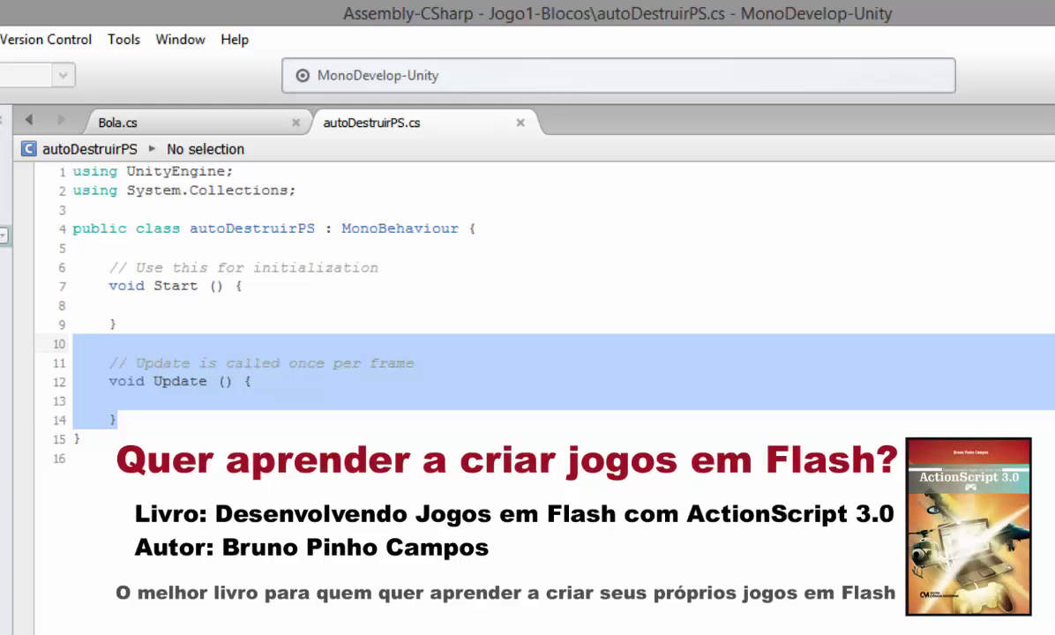
key(Delete)
Add indented blank lines inside the Start method body.
click(89, 305)
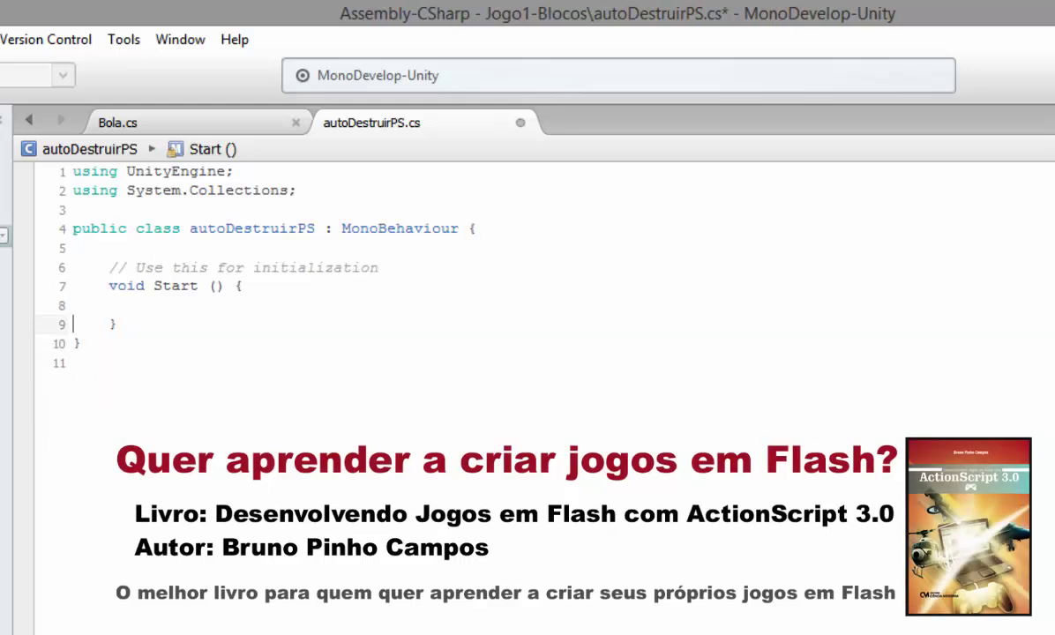
key(Return)
key(Up)
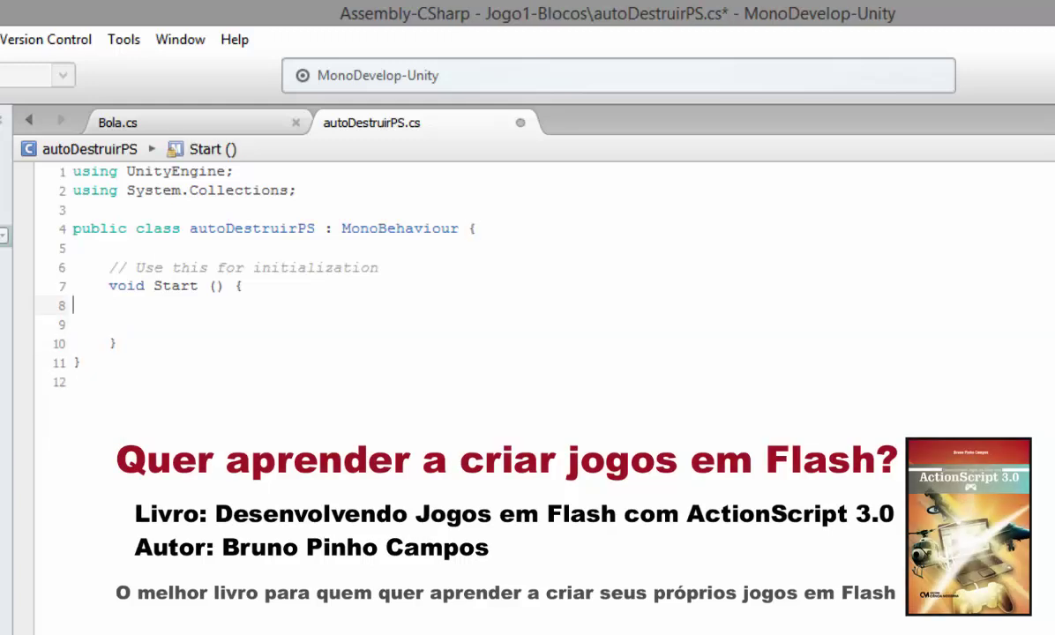
key(Tab)
click(145, 323)
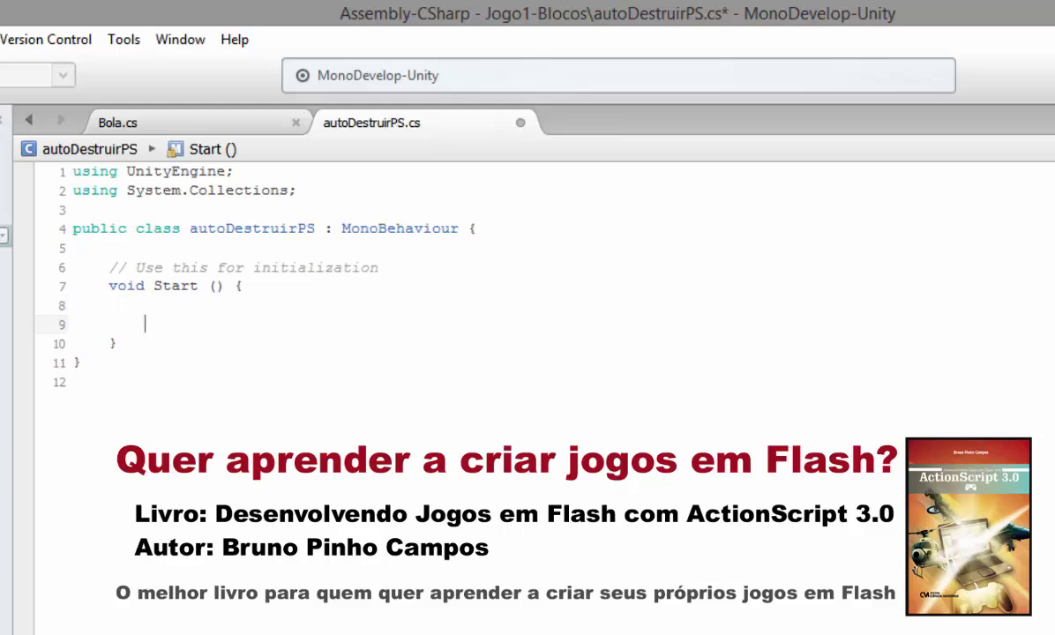
key(Return)
Write if(gameObject.particleSystem){ } in Start with an indented empty line inside the braces.
text(if)
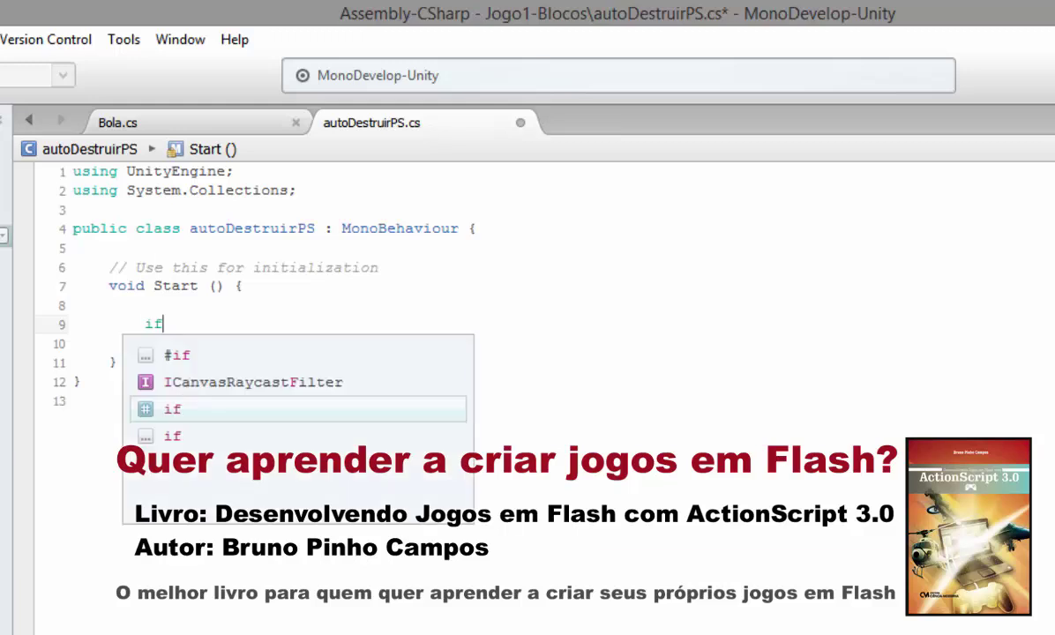
text(()
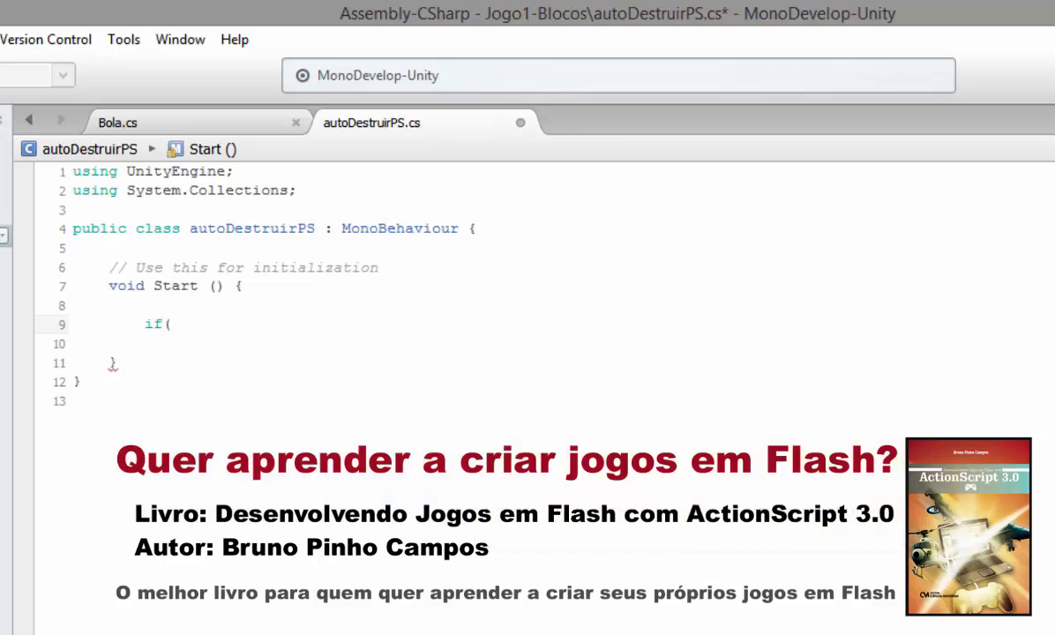
text(game)
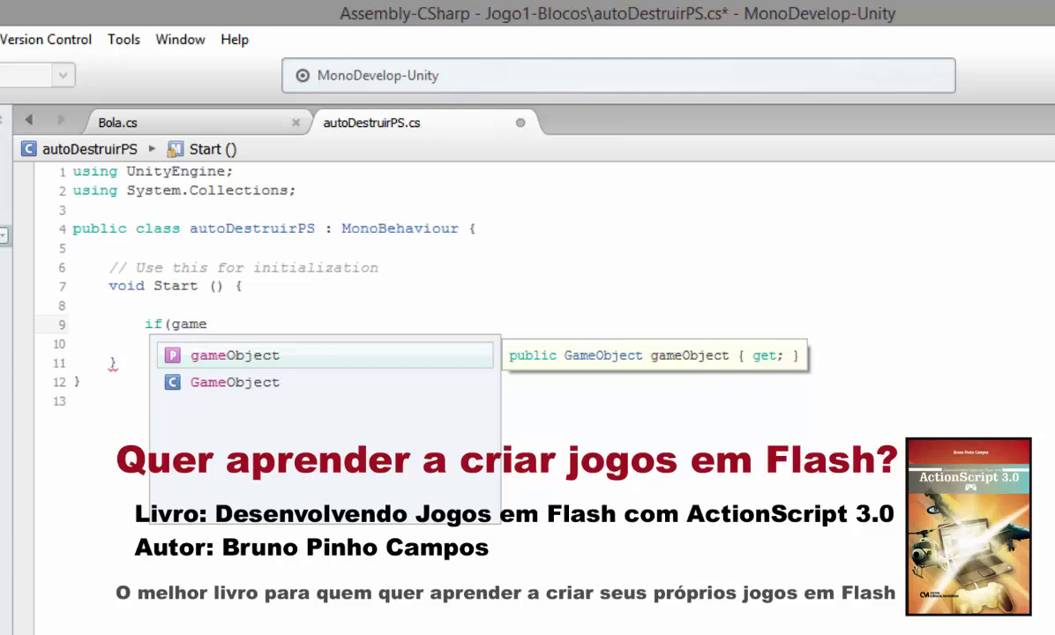
key(Return)
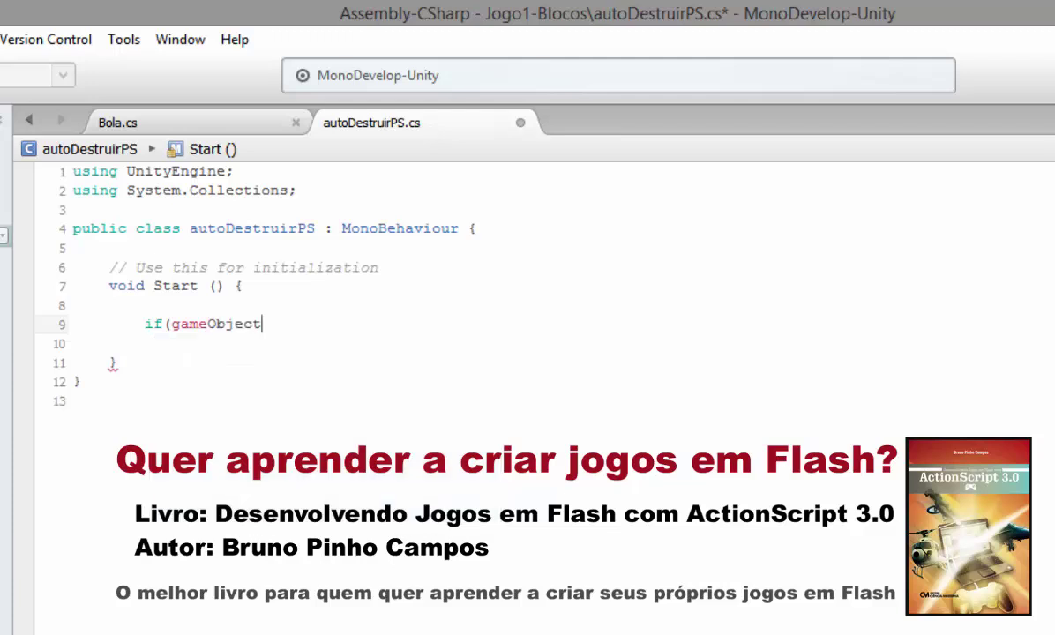
text(.pa)
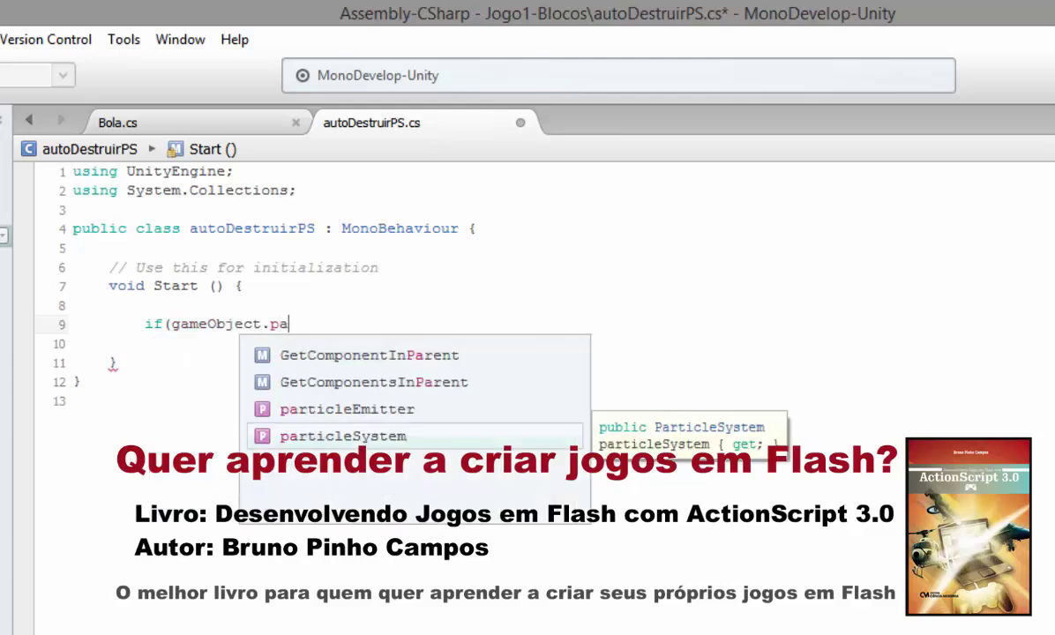
key(Delete)
key(Return)
key(Return)
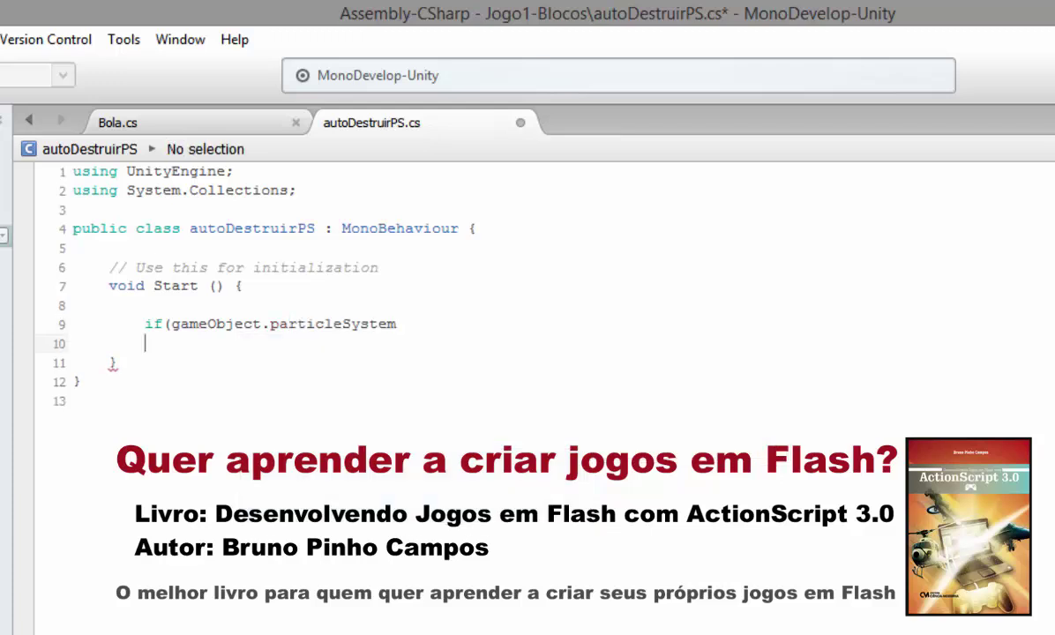
click(397, 324)
text(){)
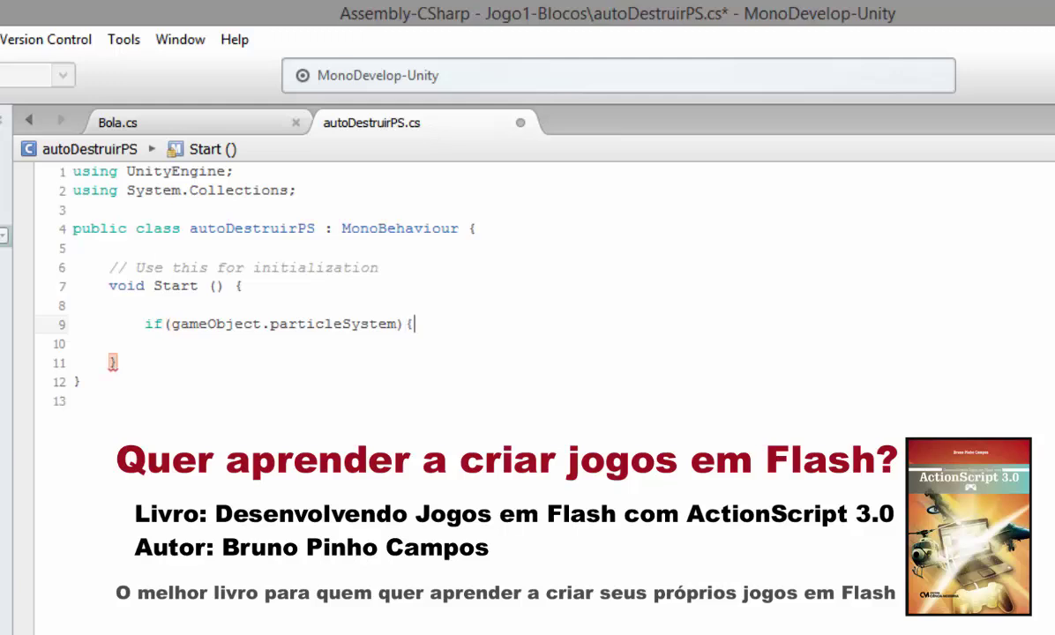
key(Return)
text(})
key(Left)
key(Return)
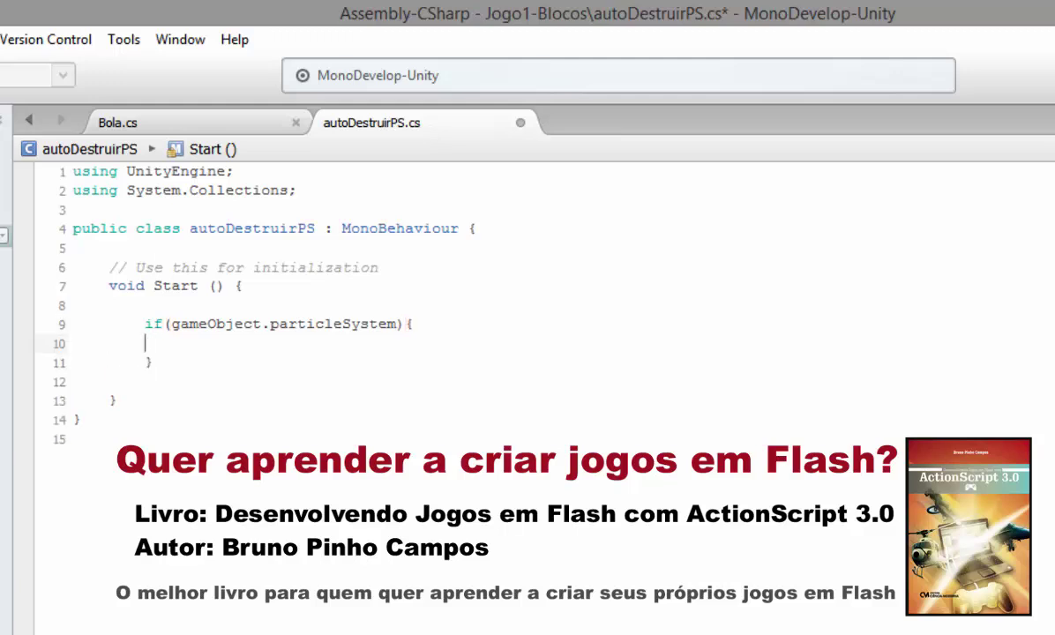
key(Tab)
Start typing GameObject.Destroy(gameObject, inside the if block using autocomplete.
mouse_move(178, 324)
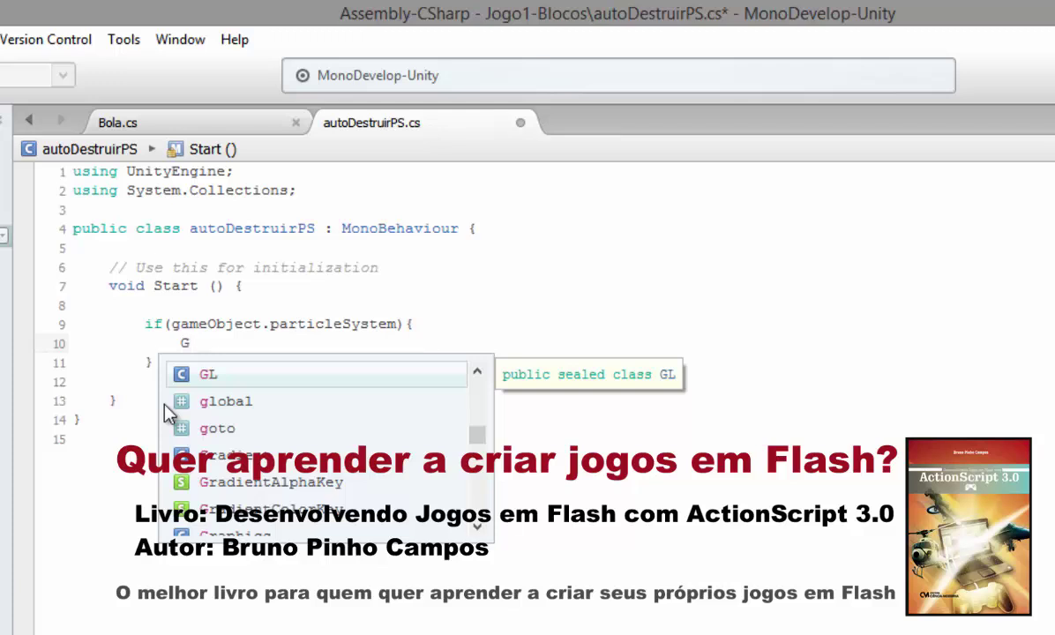
text(ame)
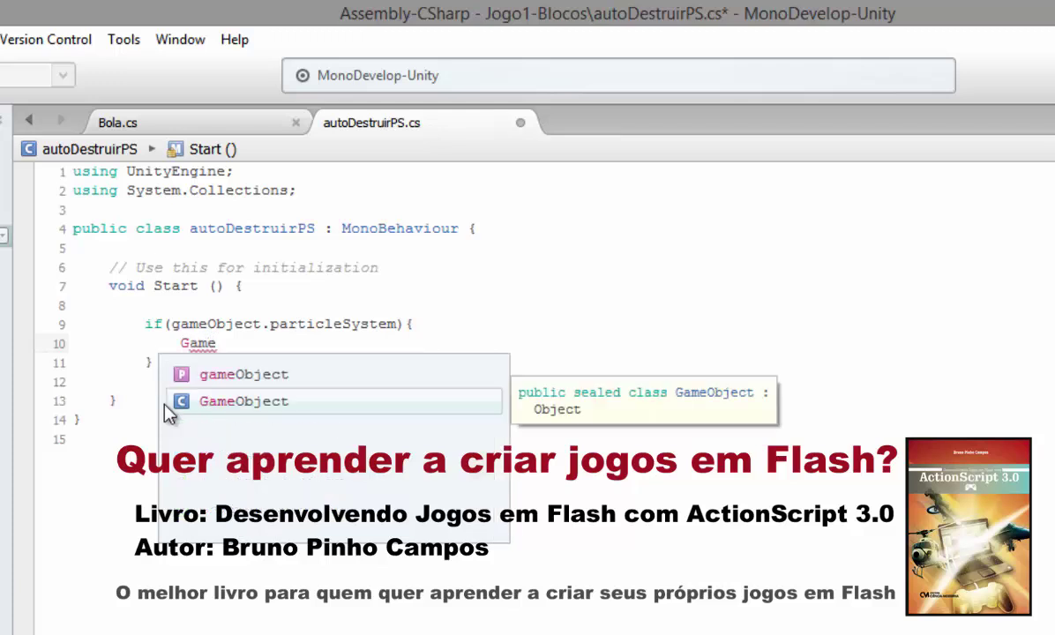
key(Return)
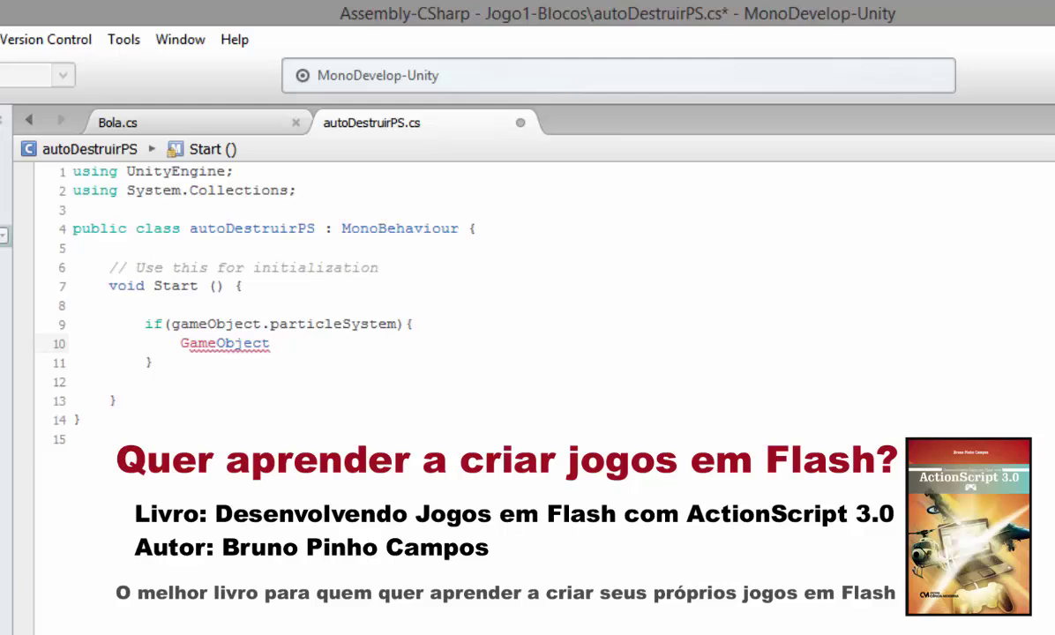
text(.)
key(Down)
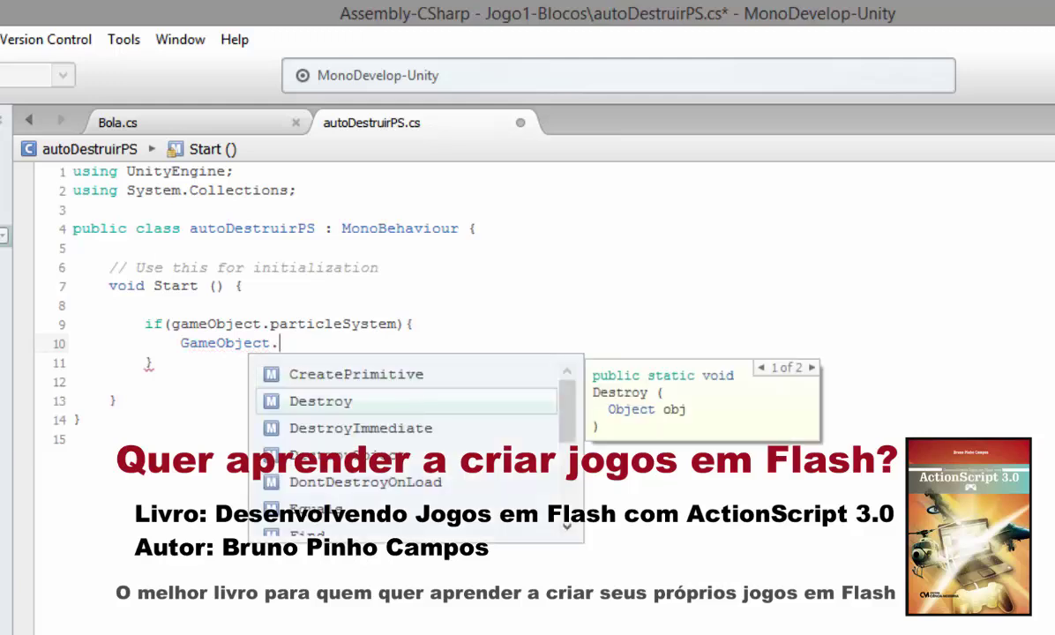
key(Return)
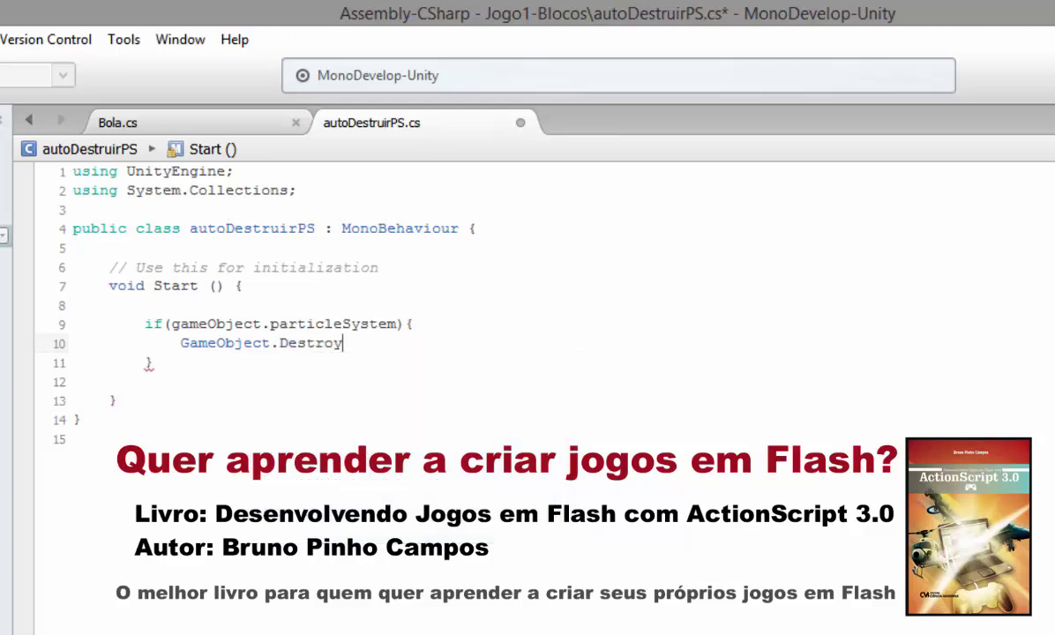
text(()
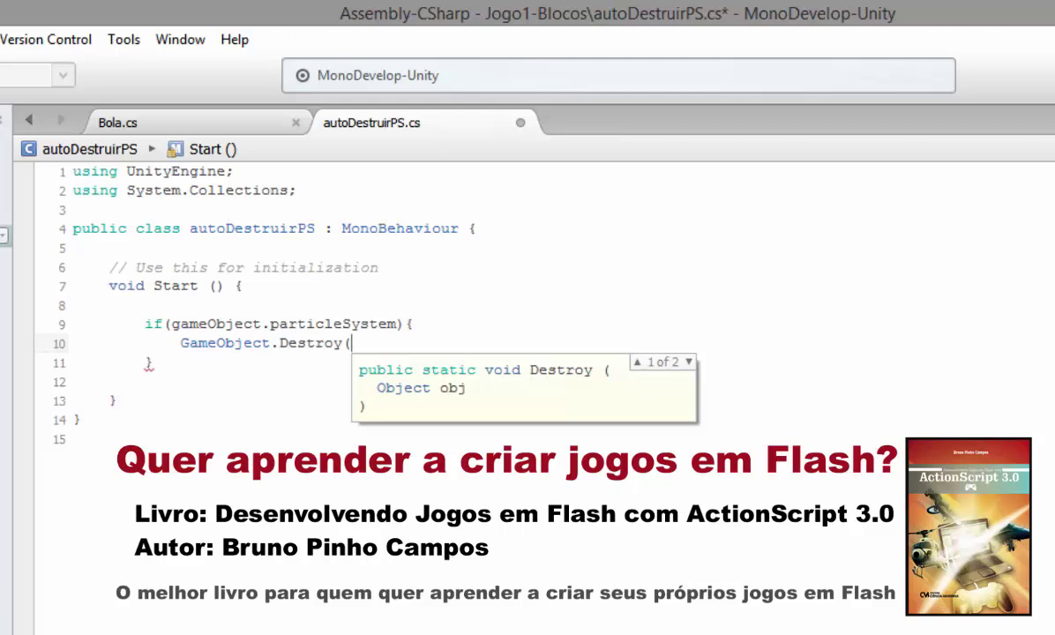
text(game)
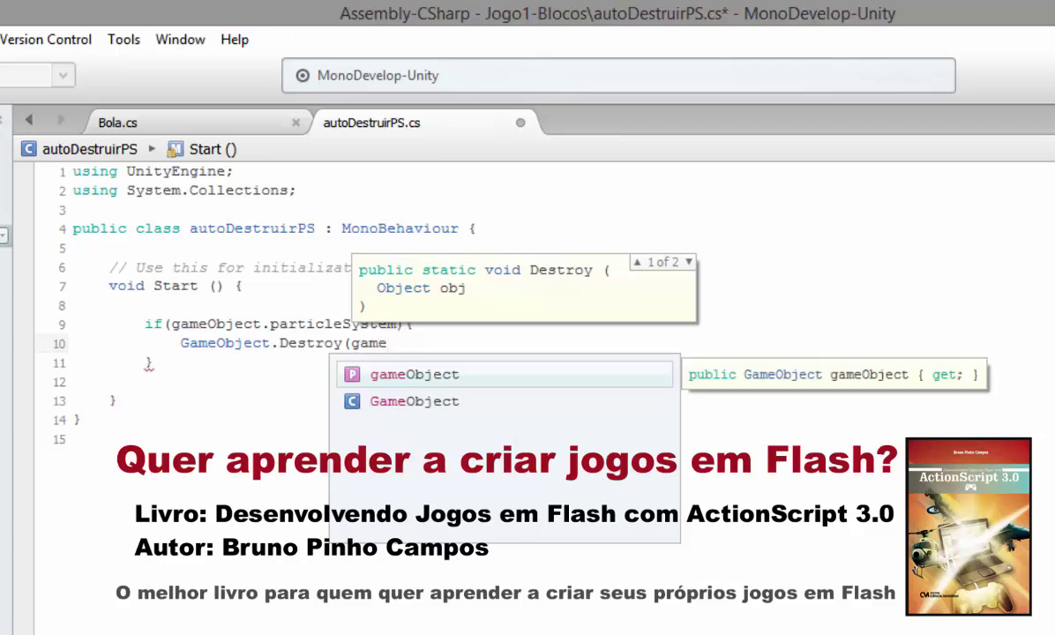
key(Return)
text(,gameObject)
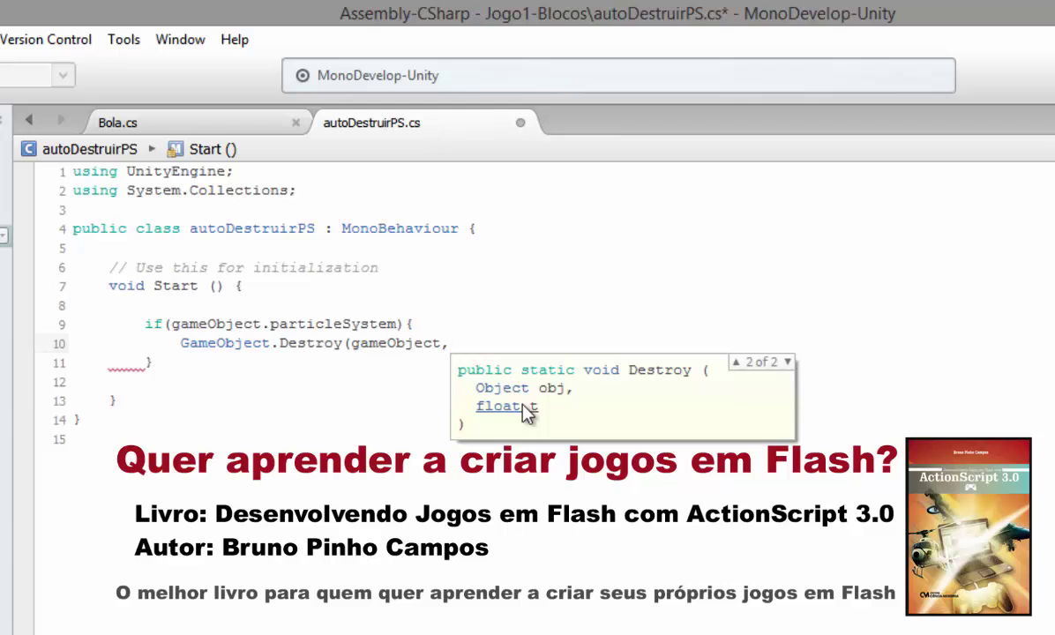
Pass gameObject.particleSystem.duration as the Destroy delay on line 10.
text(ga)
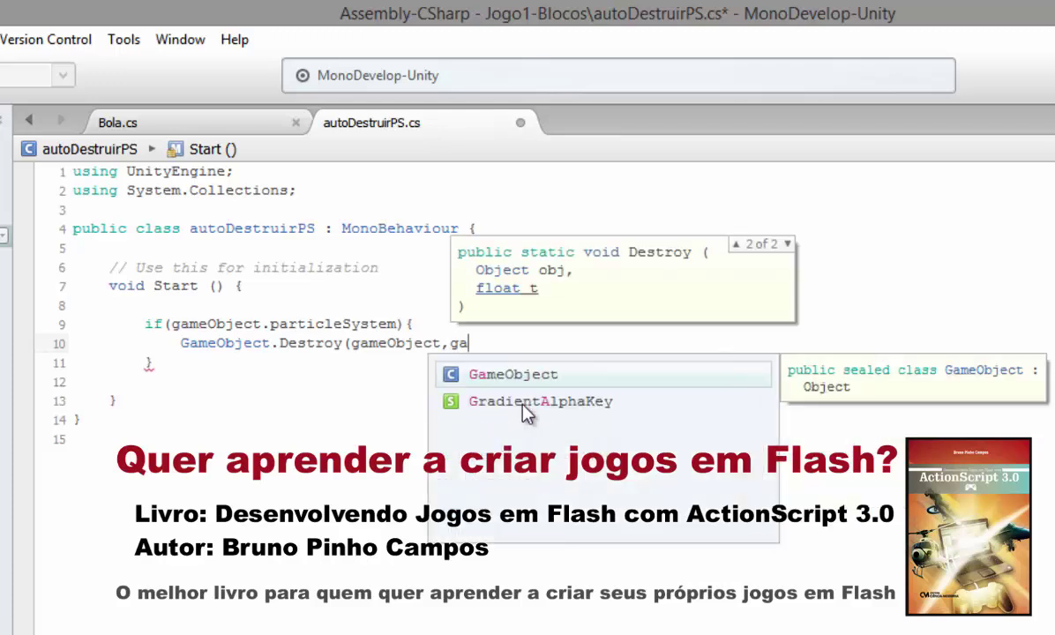
text(me)
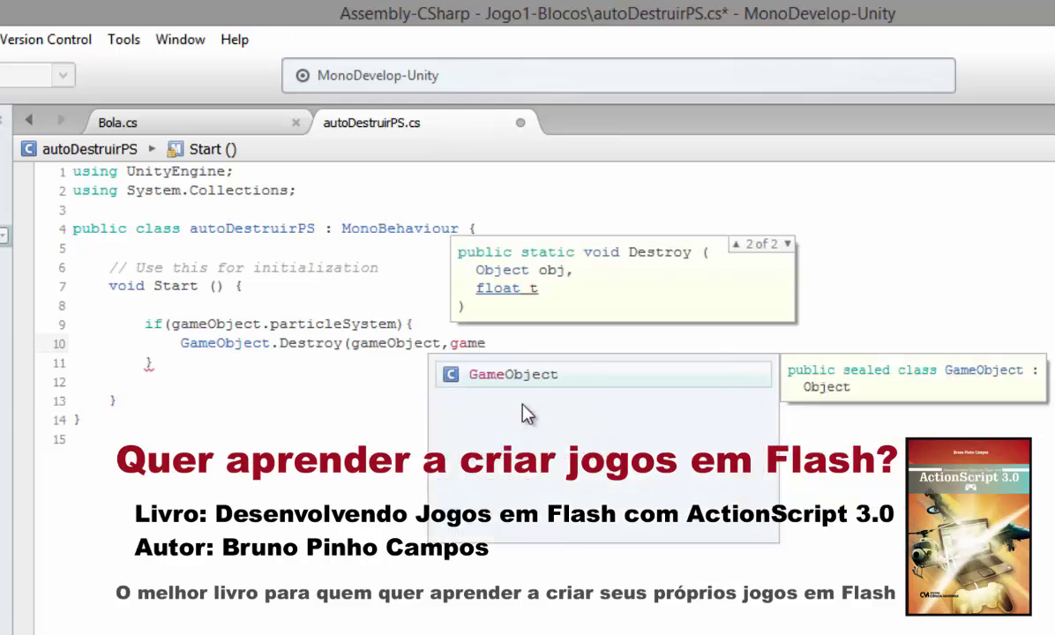
text(Objec)
text(t)
key(Return)
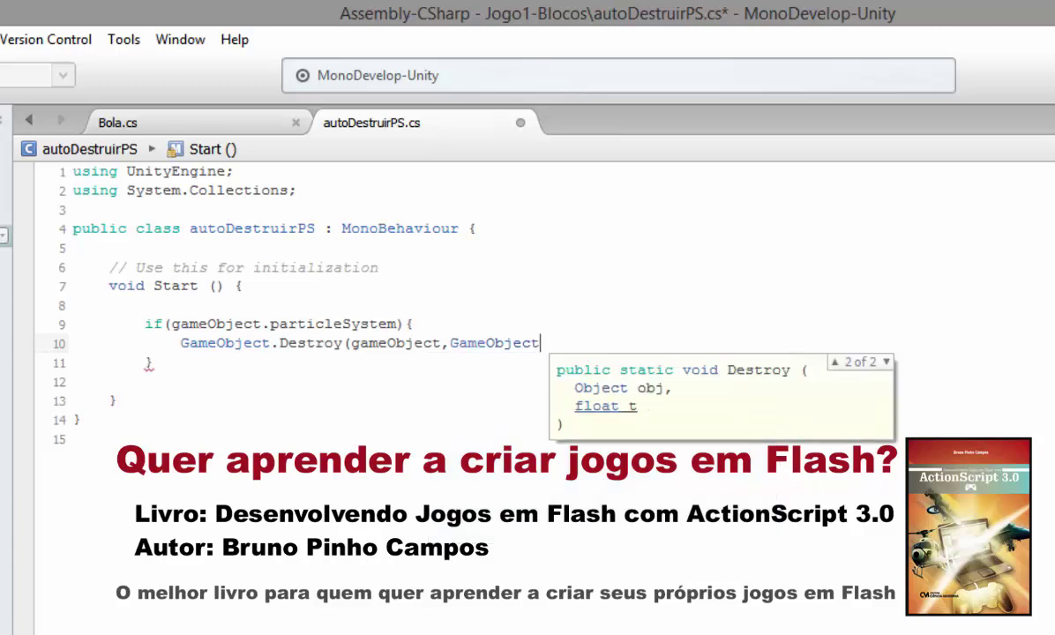
text(.)
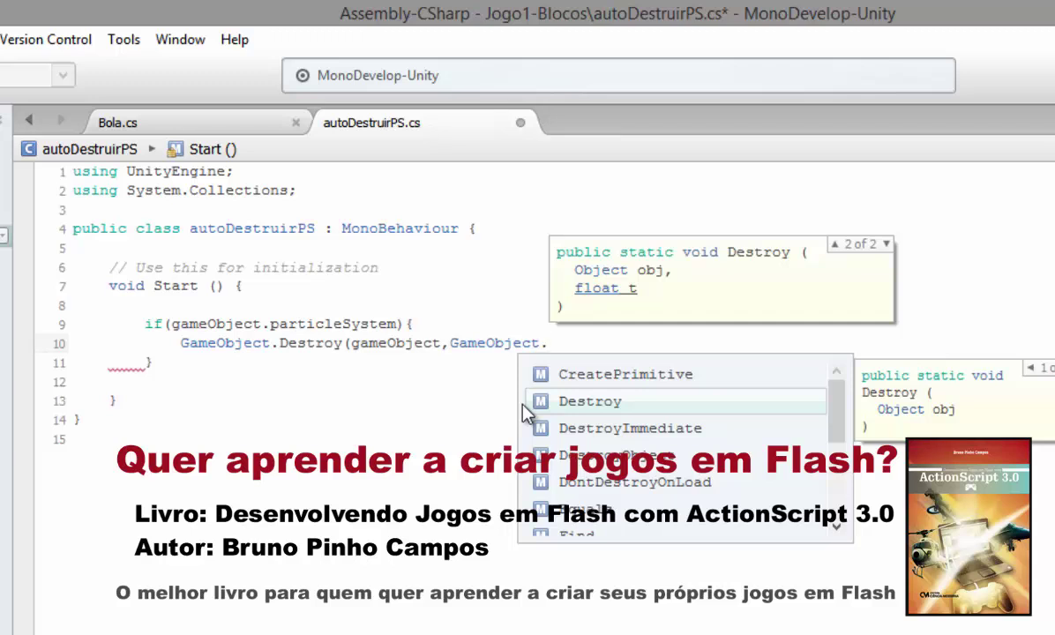
text(par)
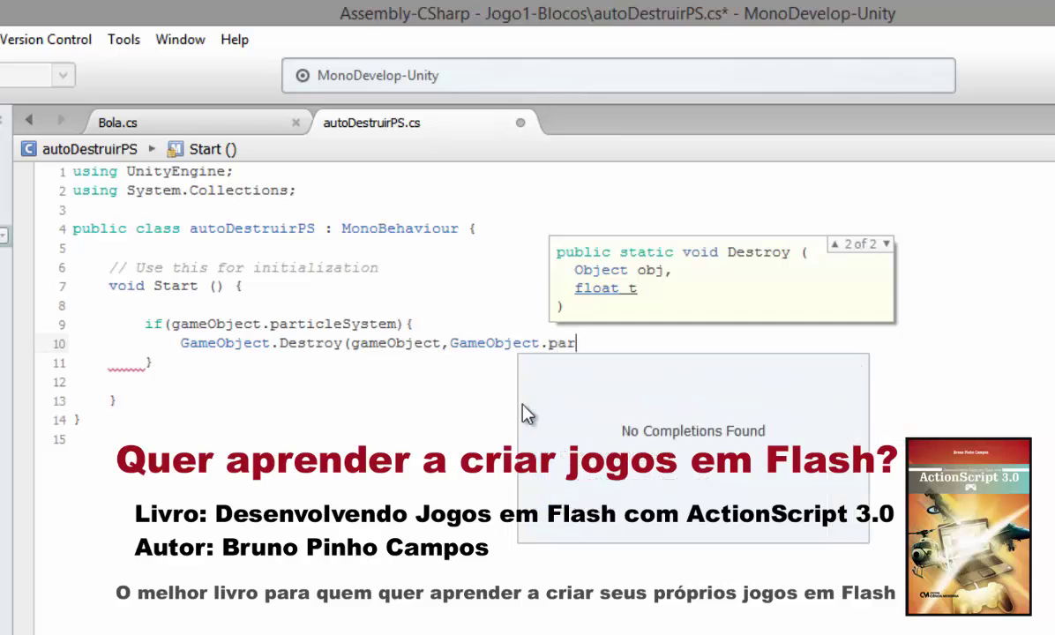
text(ticle)
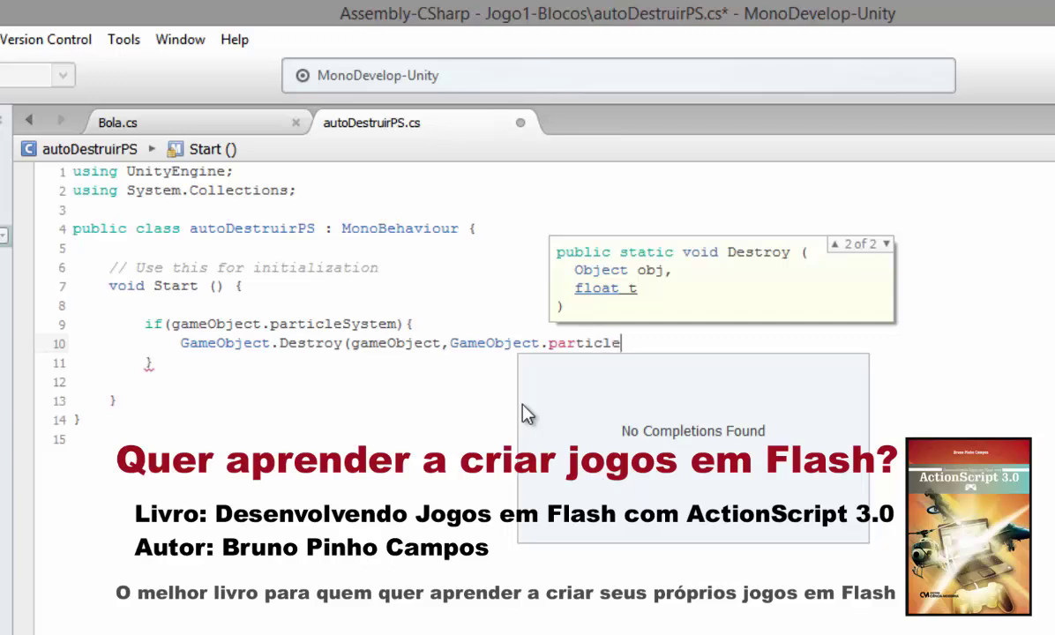
text(System)
text(.)
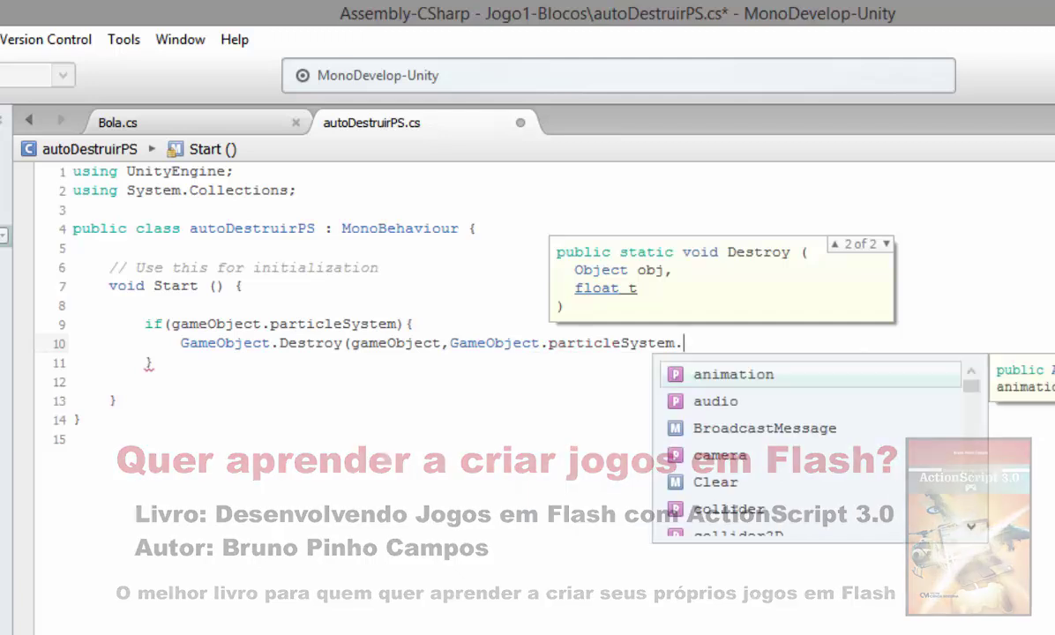
text(d)
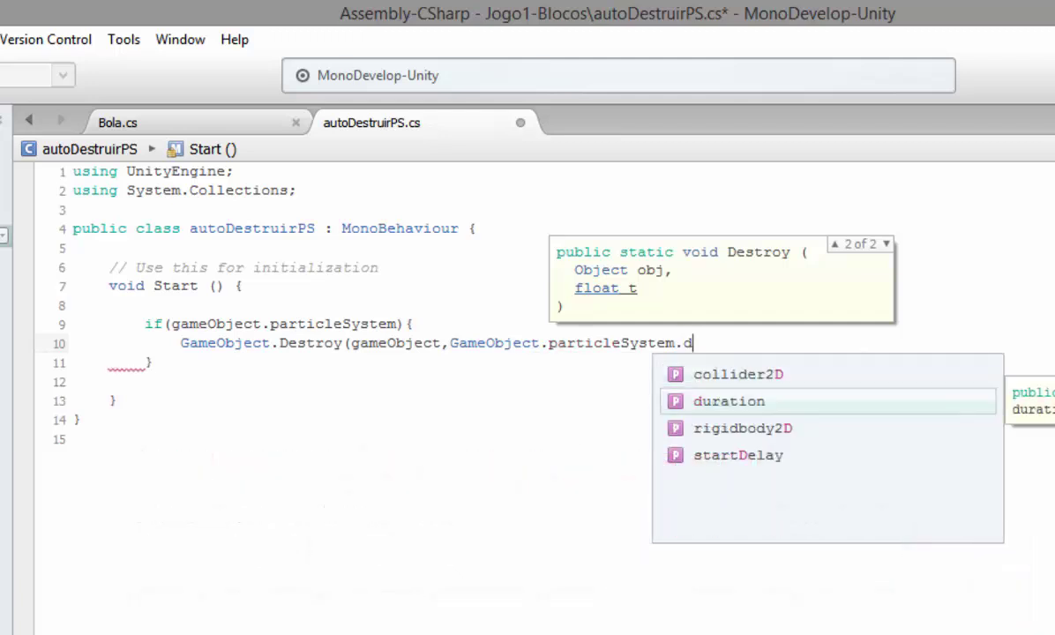
key(Return)
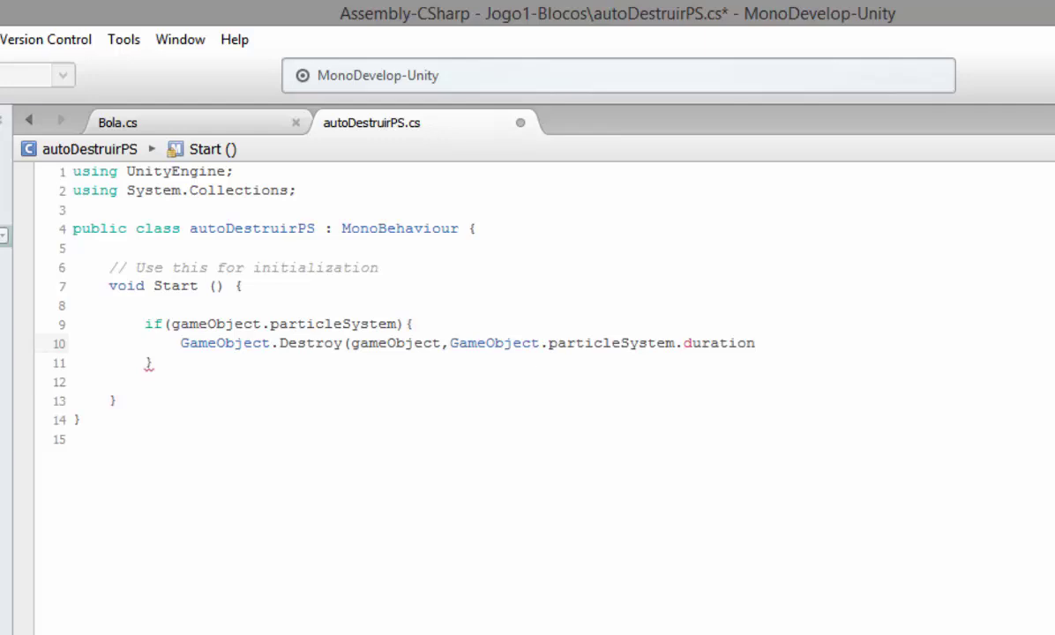
Add a plus after duration and lowercase the first GameObject reference to gameObject.
text(+)
key(Left)
key(End)
key(Left)
key(Left)
key(Left)
key(Left)
key(Left)
key(Left)
key(Left)
key(Left)
key(Left)
key(Left)
key(Delete)
text(g)
key(End)
Append gameObject.particleSystem.startLifetime to the delay and close the call with ');'.
text(game)
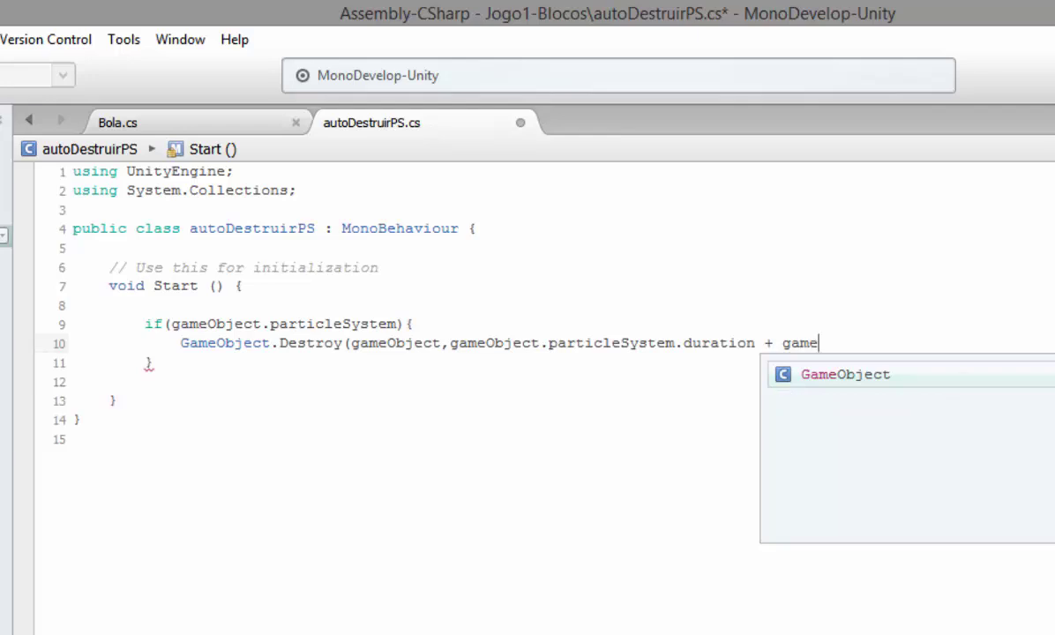
text(O)
text(bject.)
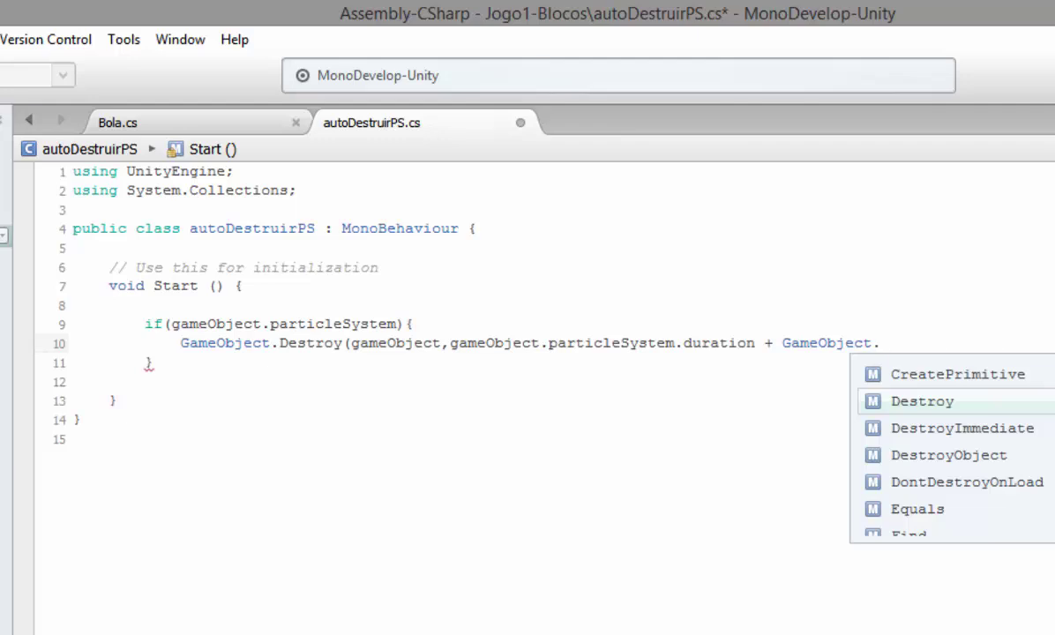
key(Escape)
click(782, 343)
key(Delete)
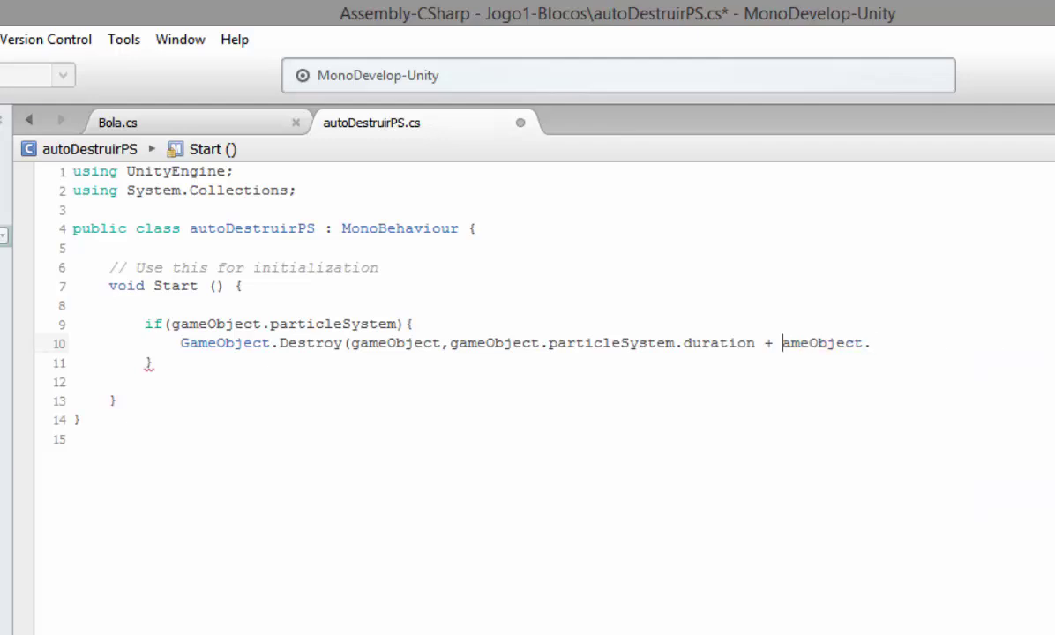
text(g)
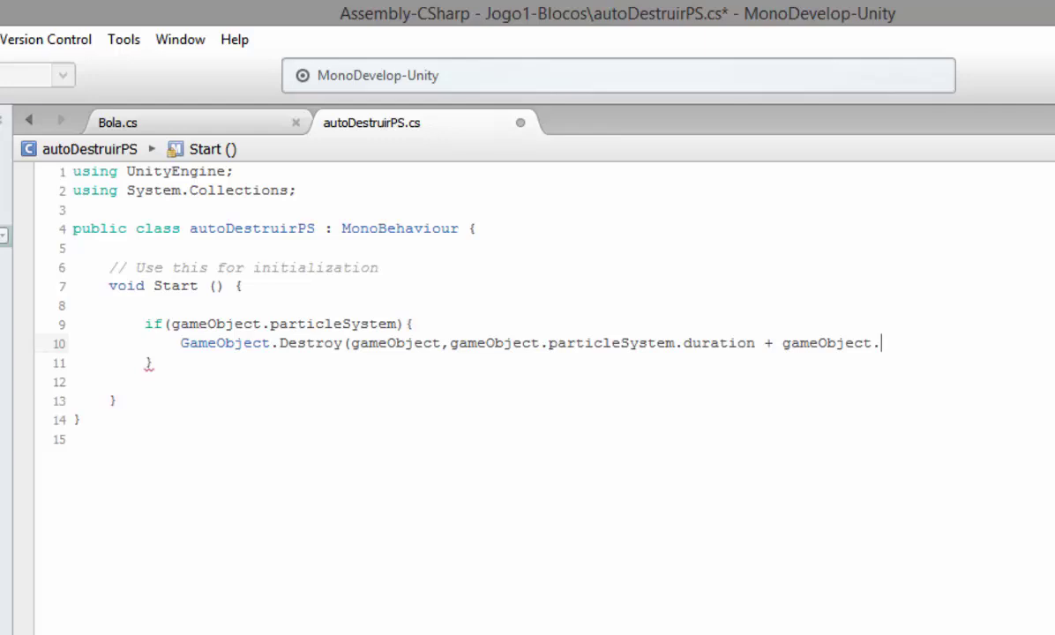
text(part)
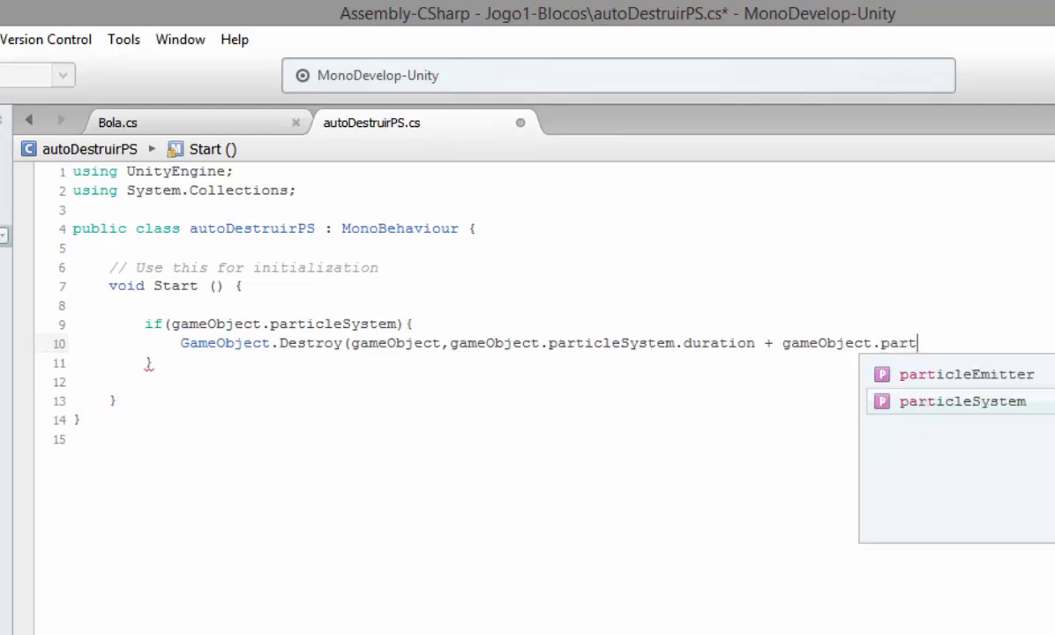
text(i)
text(cle)
key(Return)
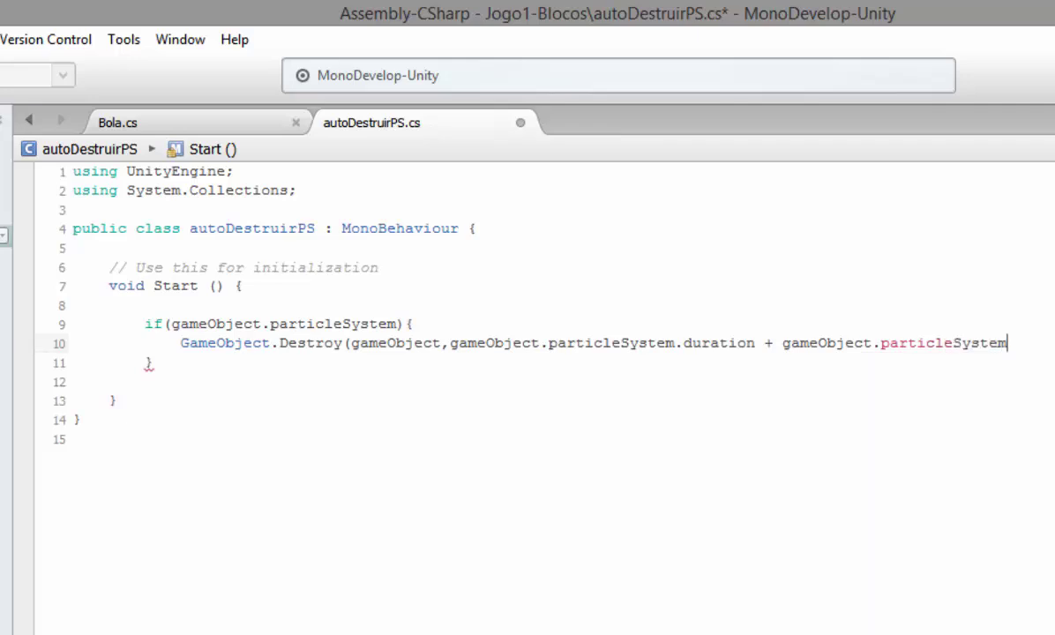
text(.)
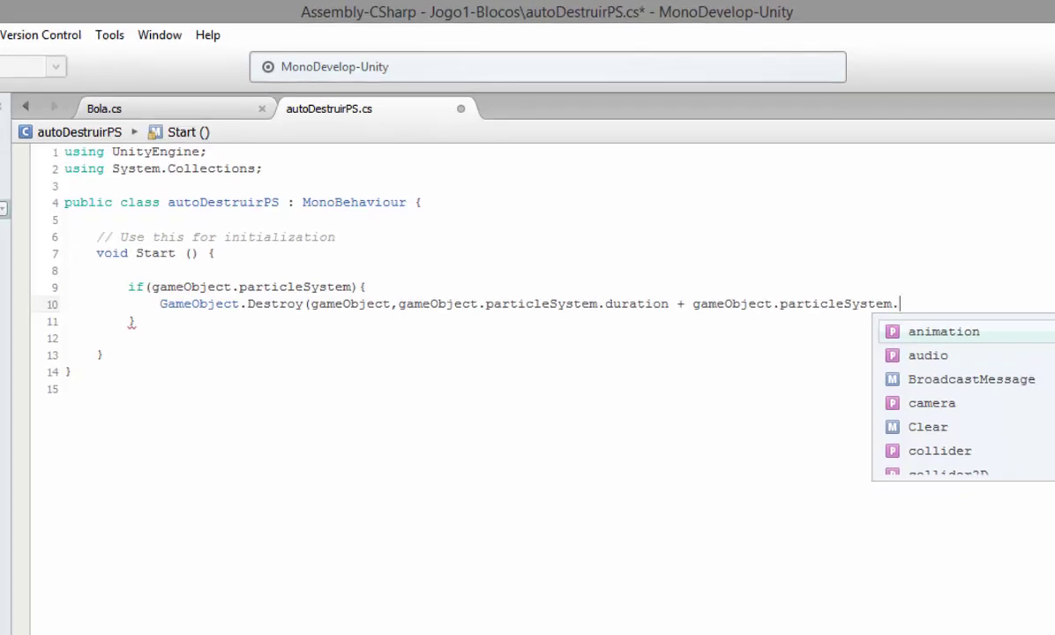
text(st)
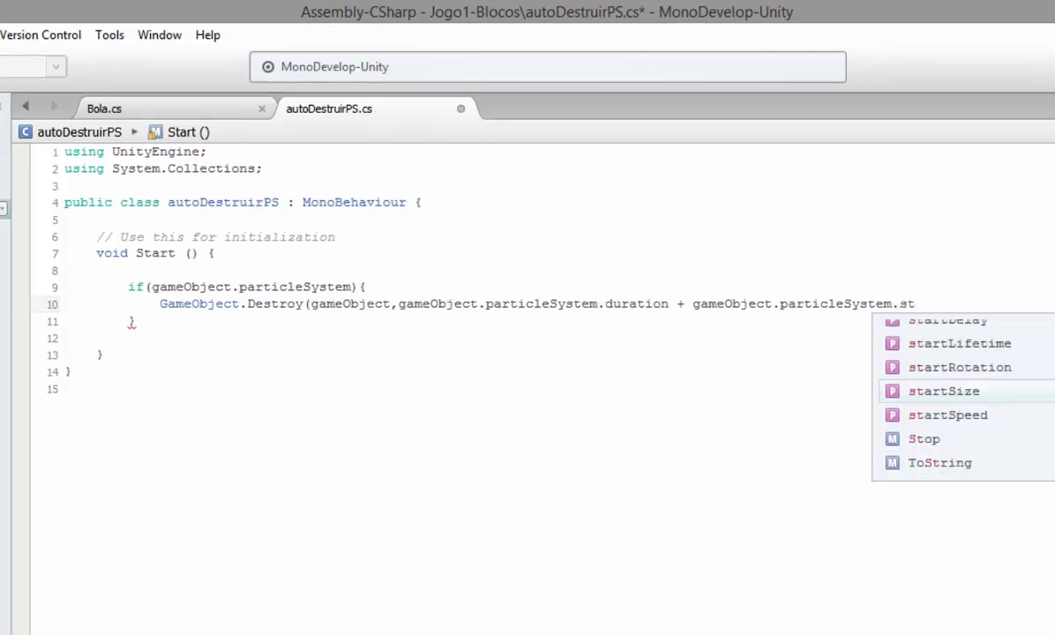
key(Up)
key(Up)
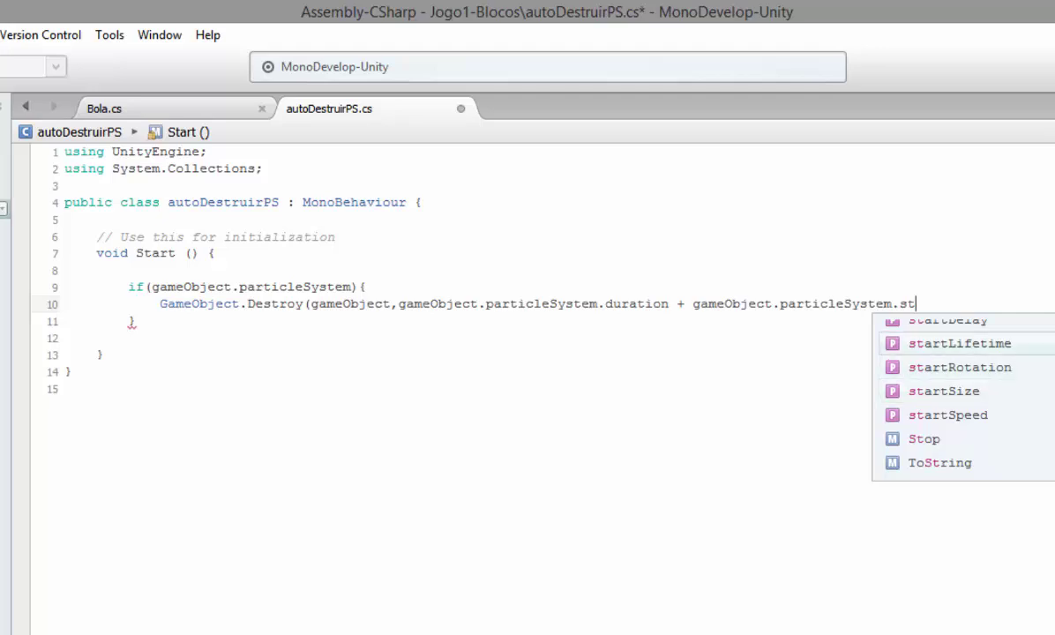
key(Return)
text())
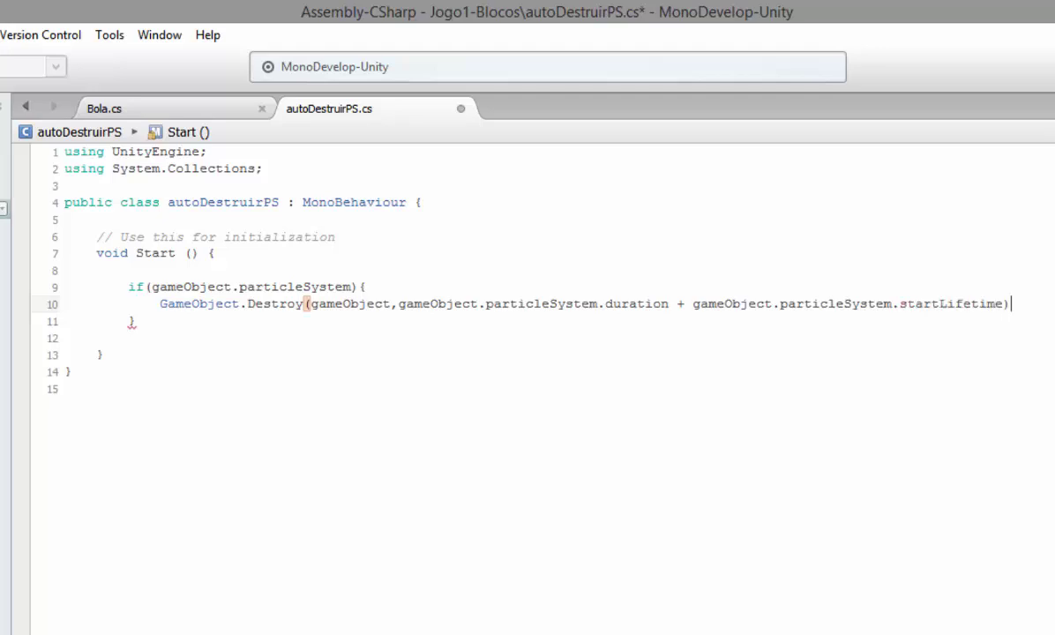
text(;)
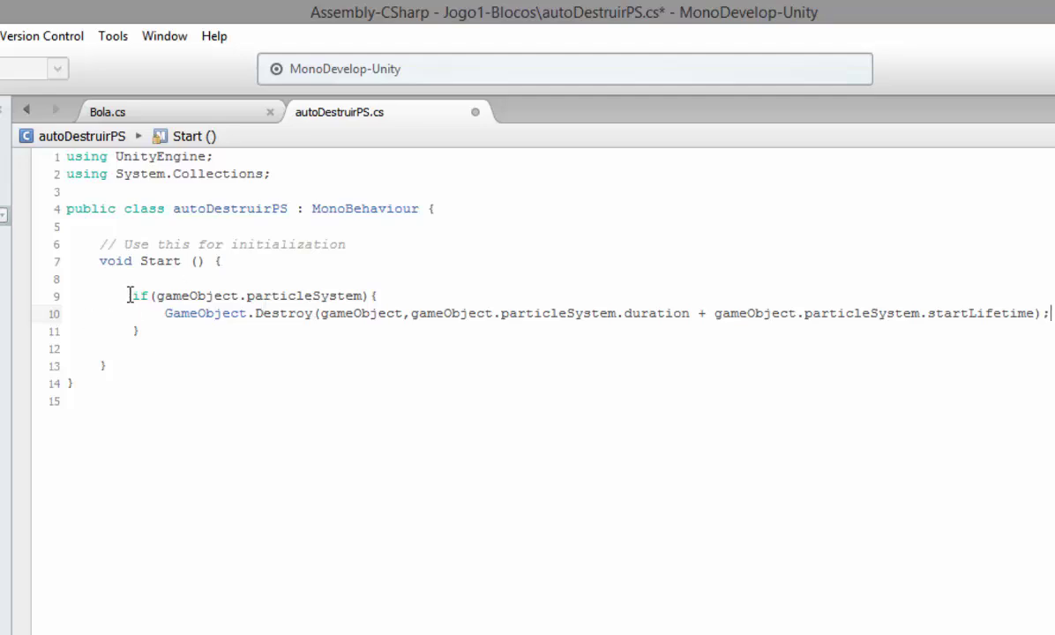
Review the if(gameObject.particleSystem) check on line 9 and save autoDestruirPS.cs.
drag(129, 296, 394, 295)
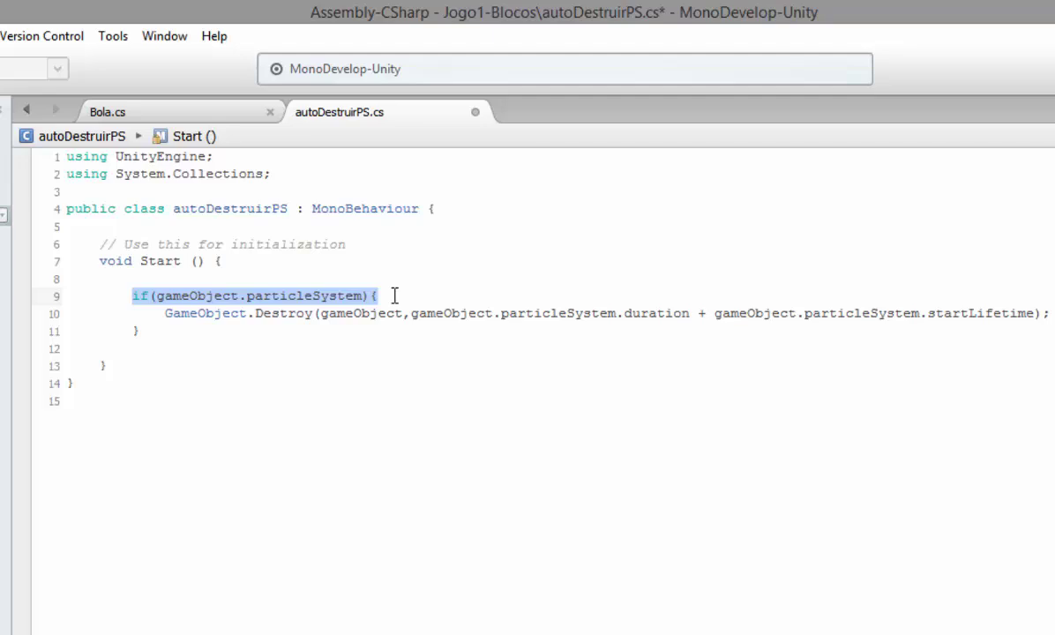
click(314, 536)
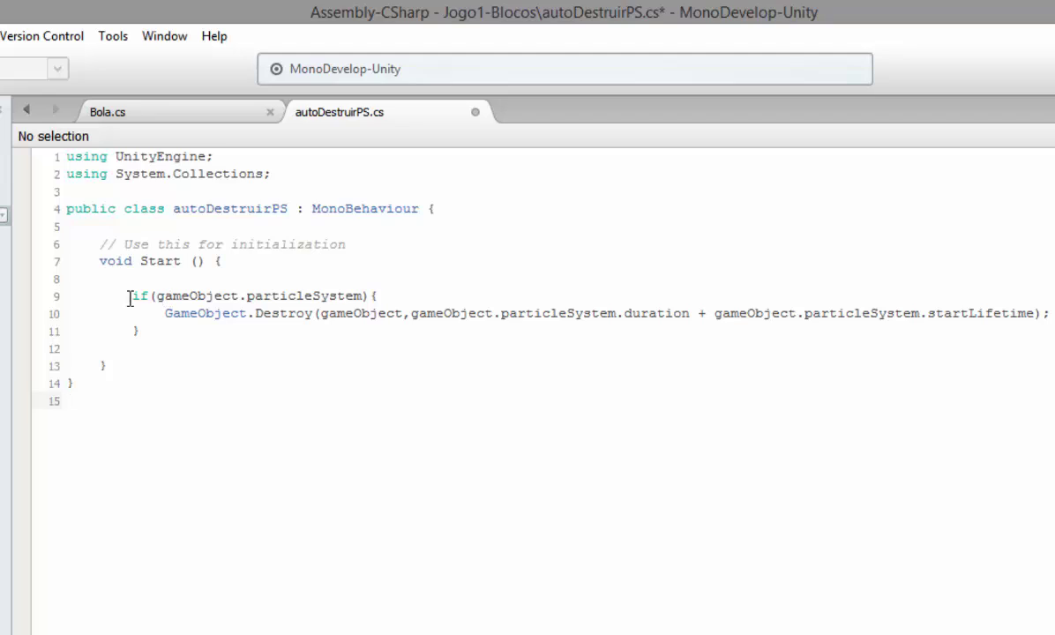
drag(132, 297, 378, 297)
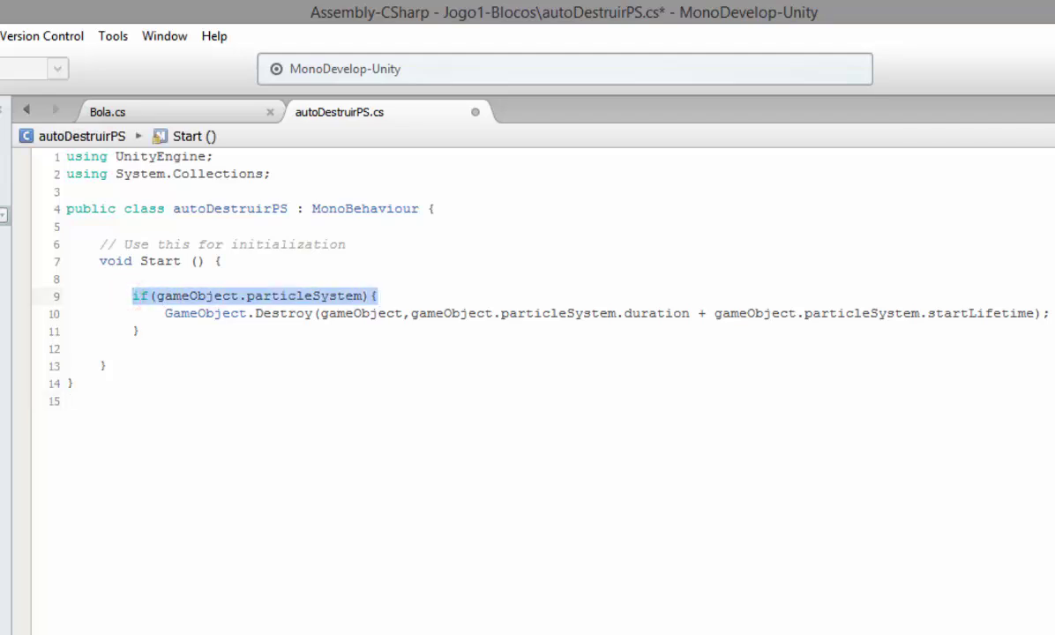
click(14, 28)
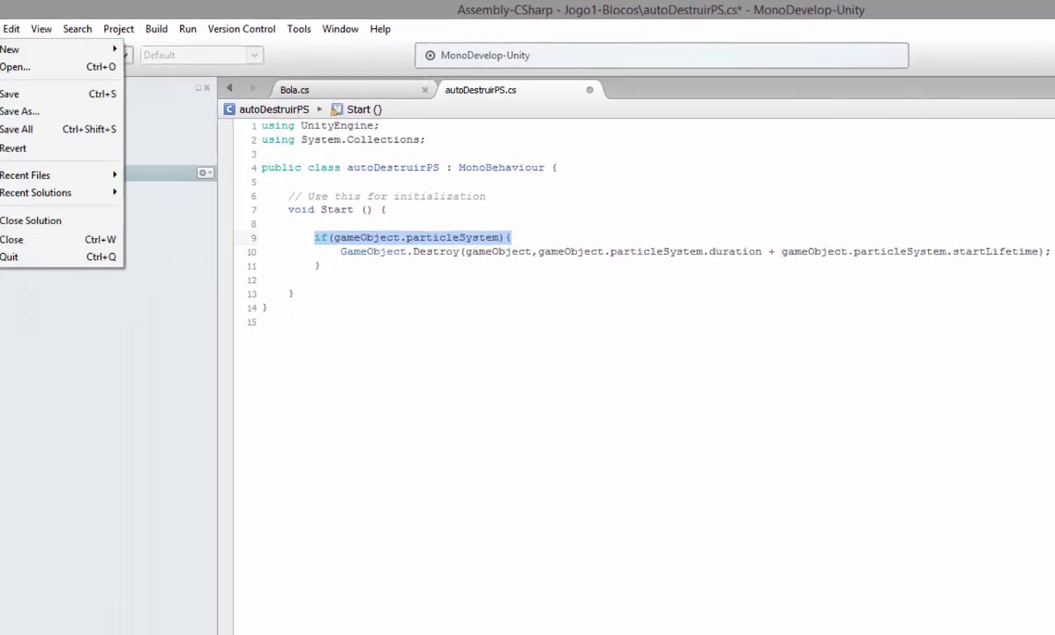
click(65, 90)
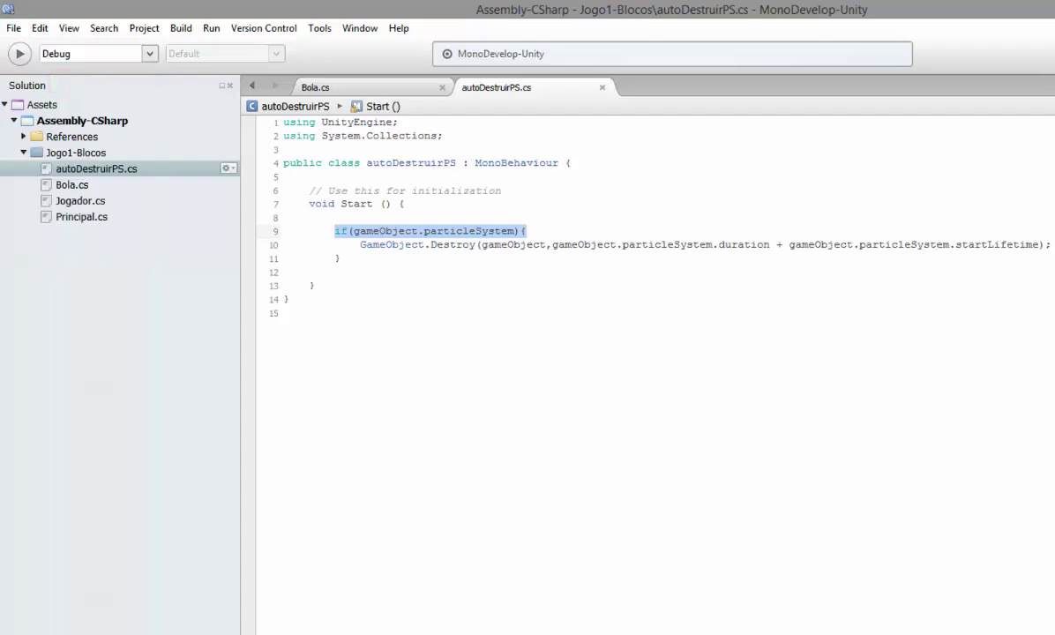
Drag autoDestruirPS onto faiscasPrefab in Unity and confirm it in the Inspector.
key(alt+Tab)
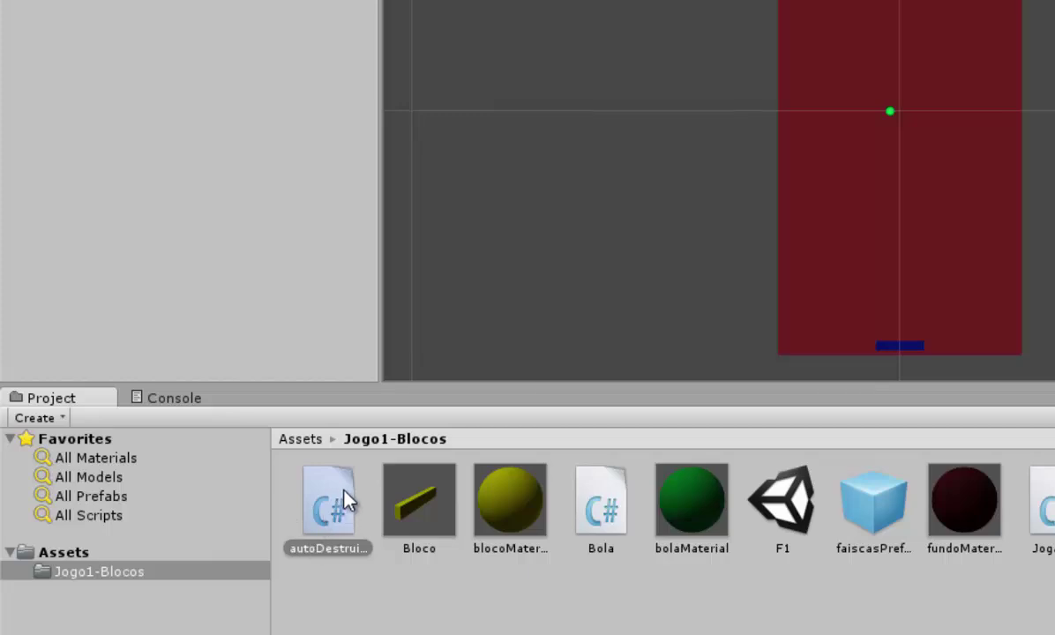
drag(340, 499, 880, 503)
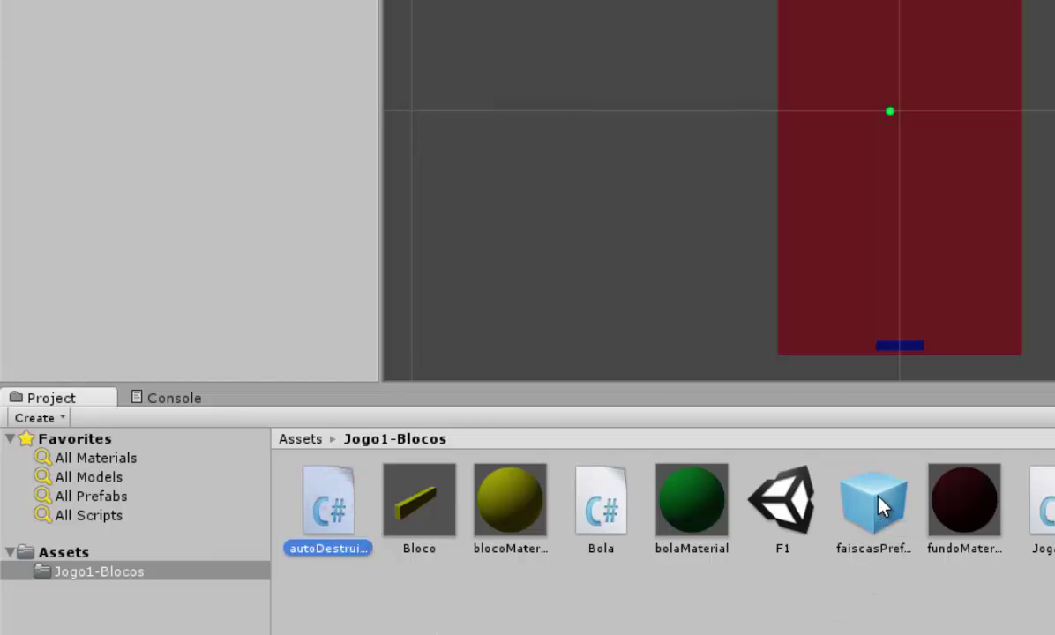
click(885, 511)
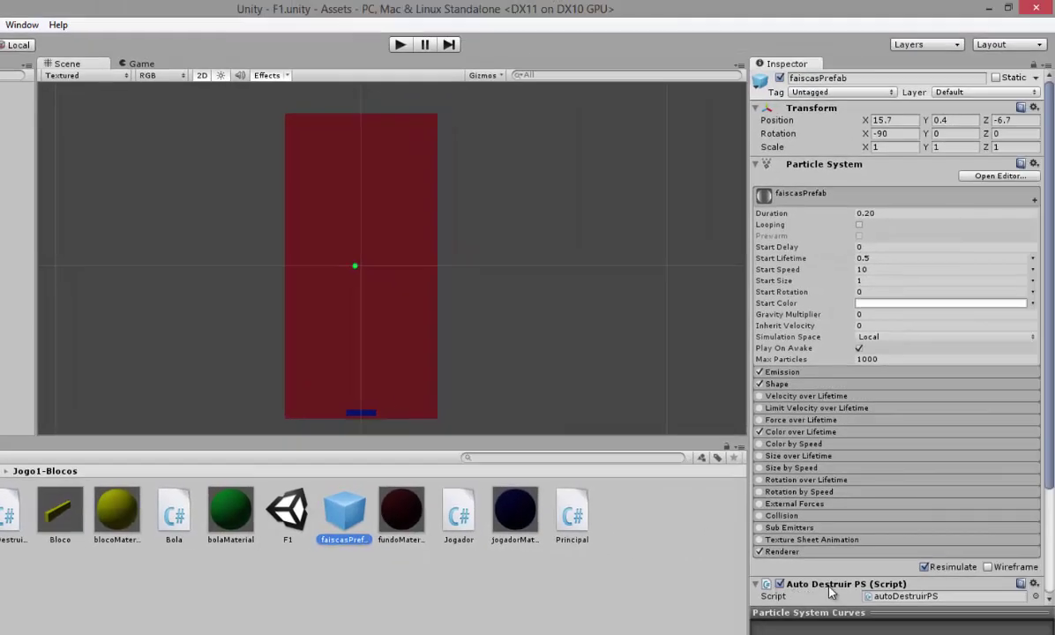
click(327, 585)
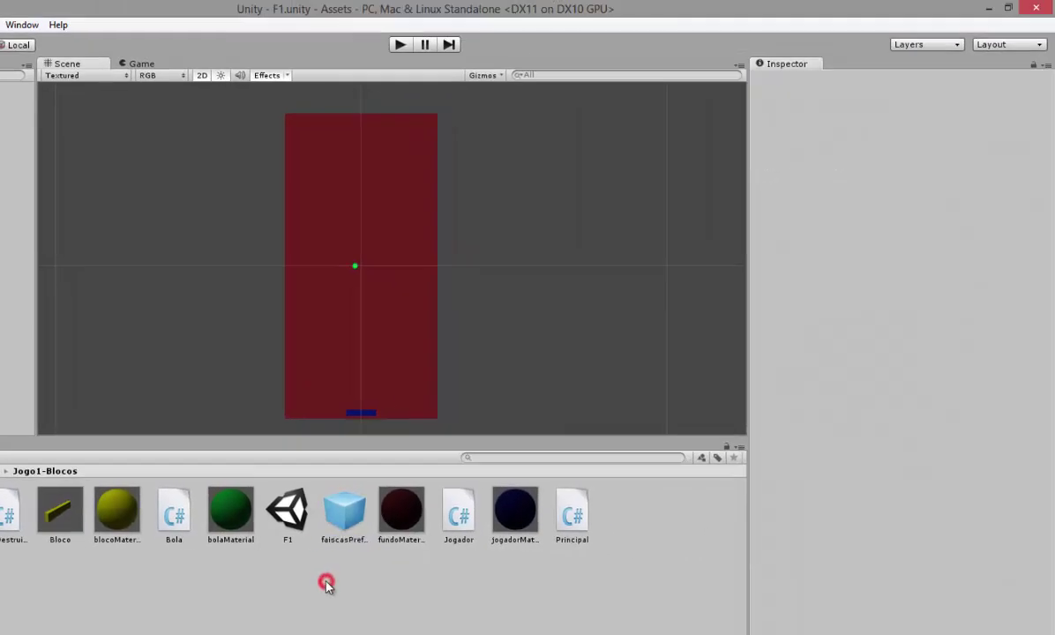
Enter Play mode, start the round with JOGAR, and steer the paddle to break blocks.
click(485, 38)
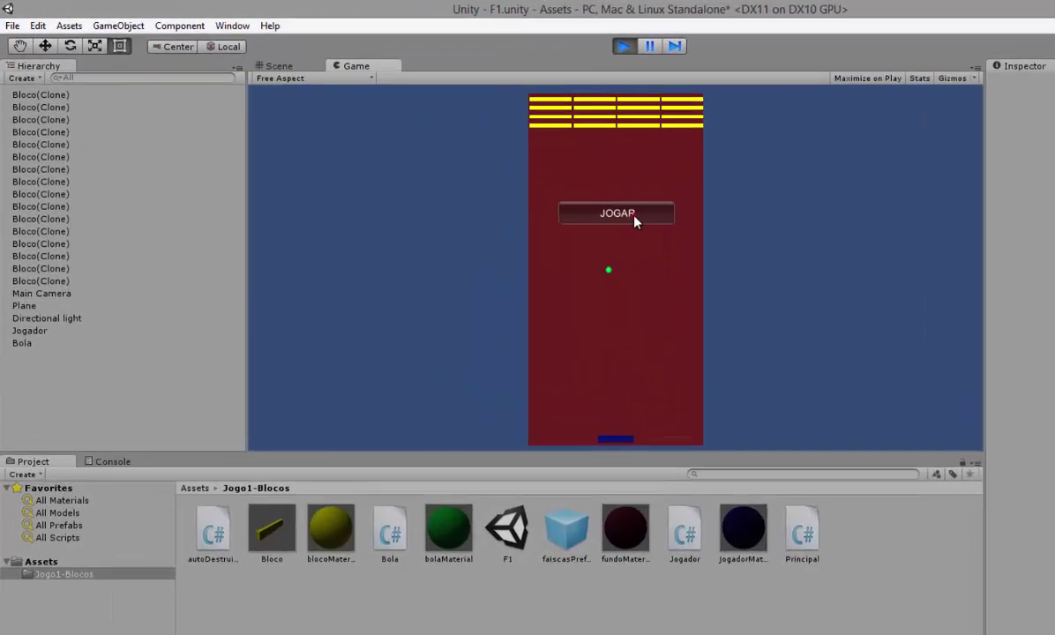
click(633, 219)
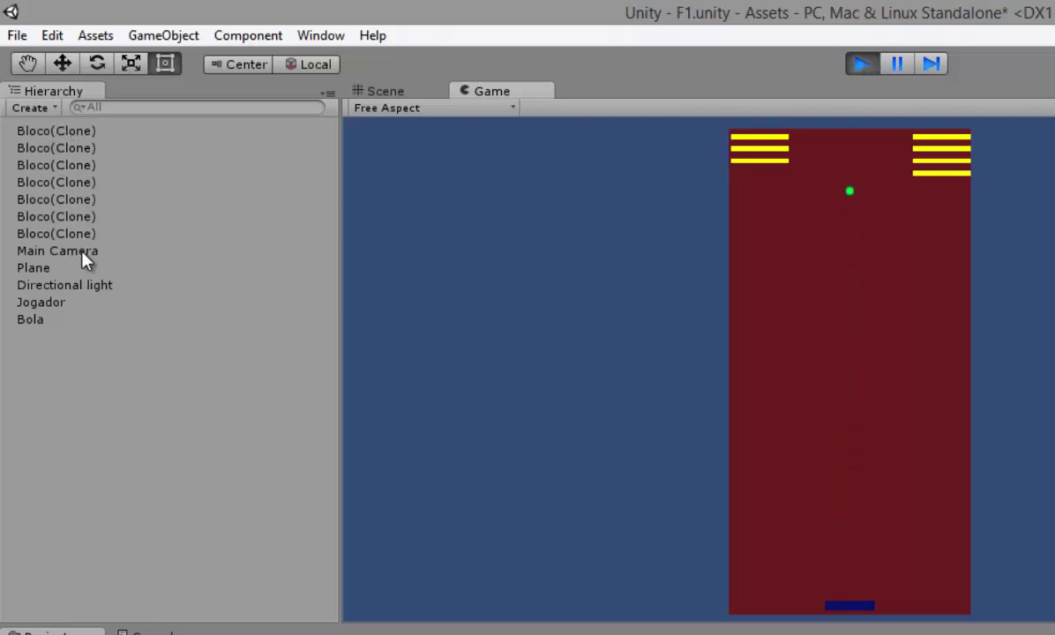
key(Left)
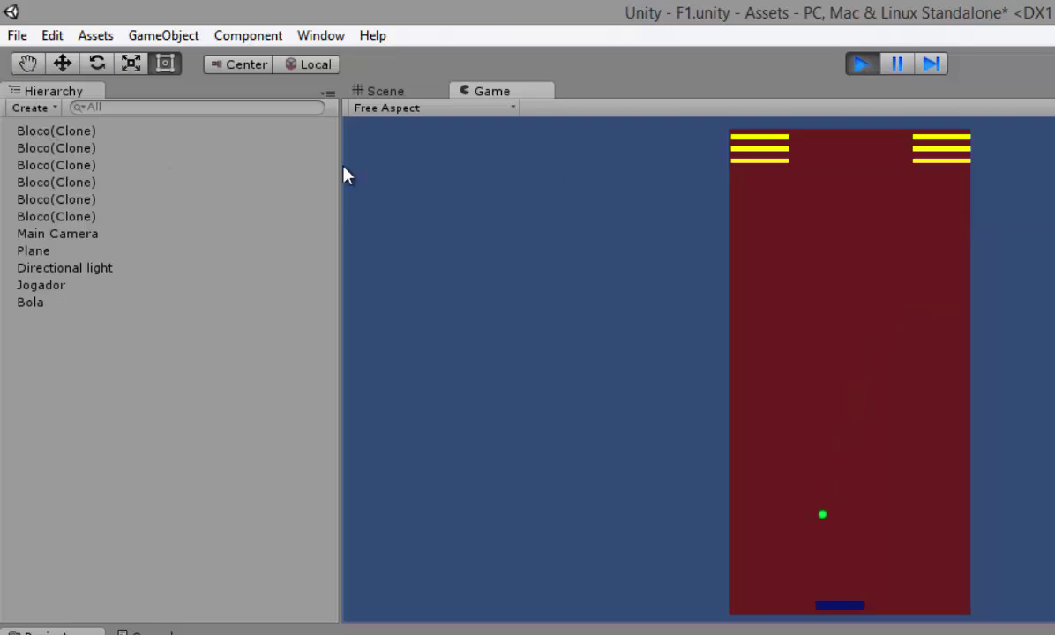
key(Right)
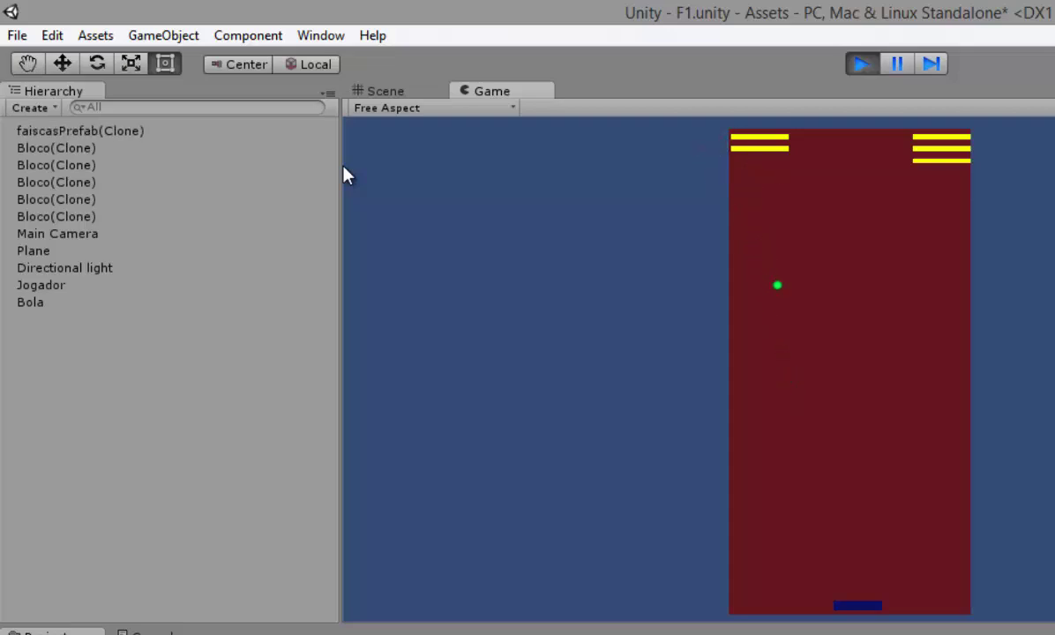
key(Right)
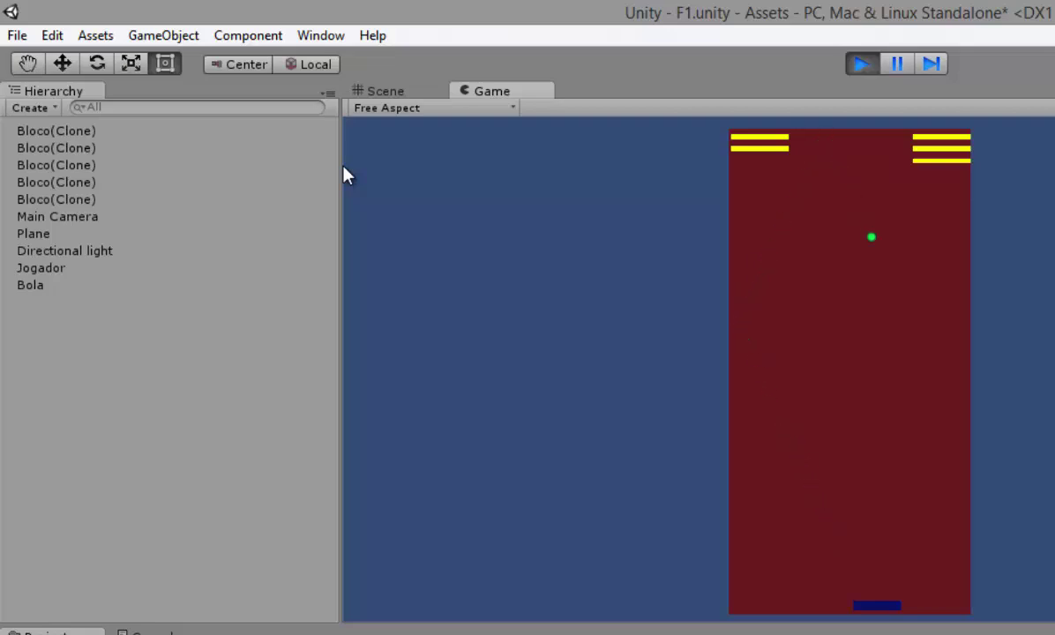
key(Right)
key(Left)
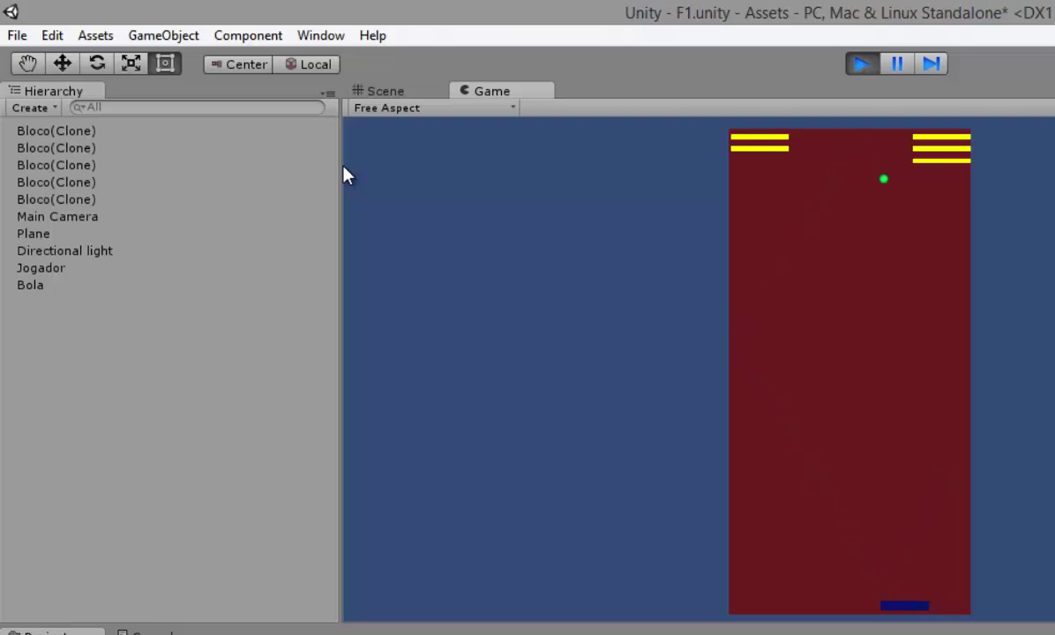
key(Left)
key(Left)
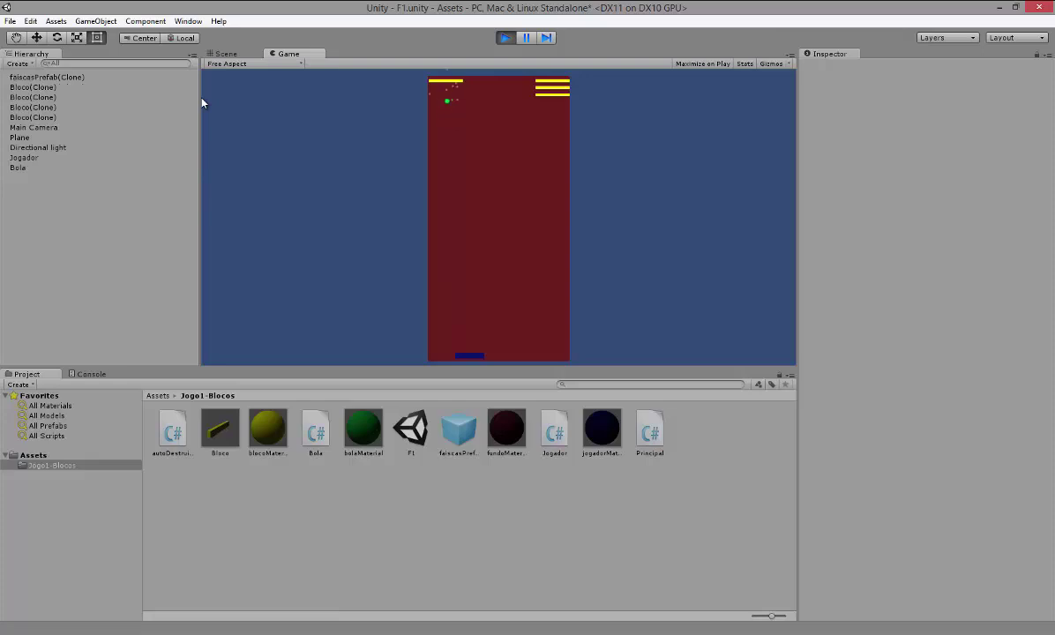
Keep steering the paddle until three Bloco(Clone) blocks remain and the faiscasPrefab(Clone) spark disappears.
key(Left)
key(Left)
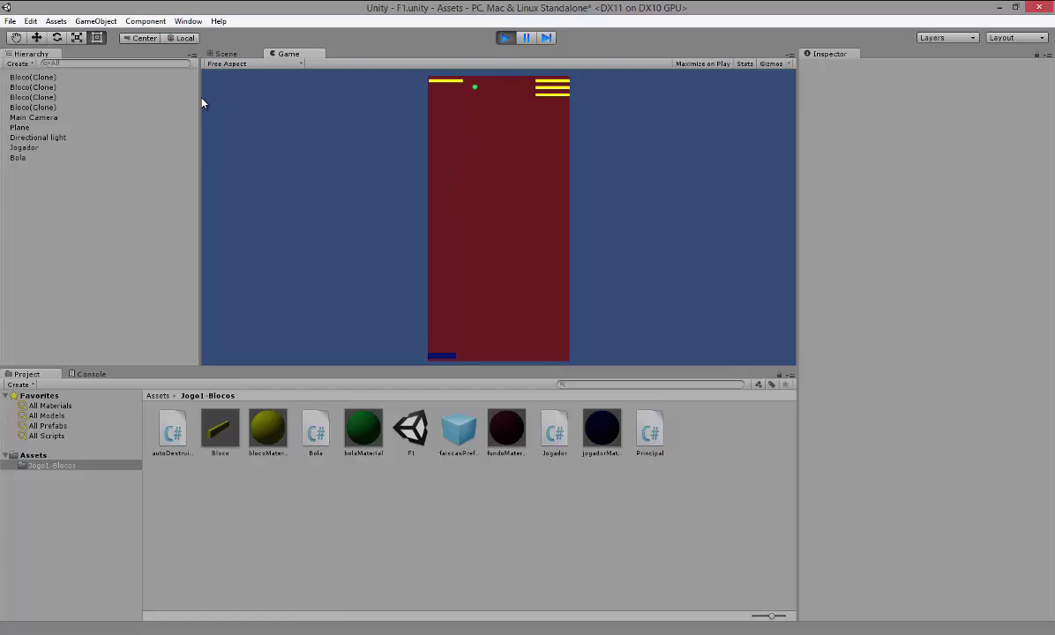
key(Right)
key(Left)
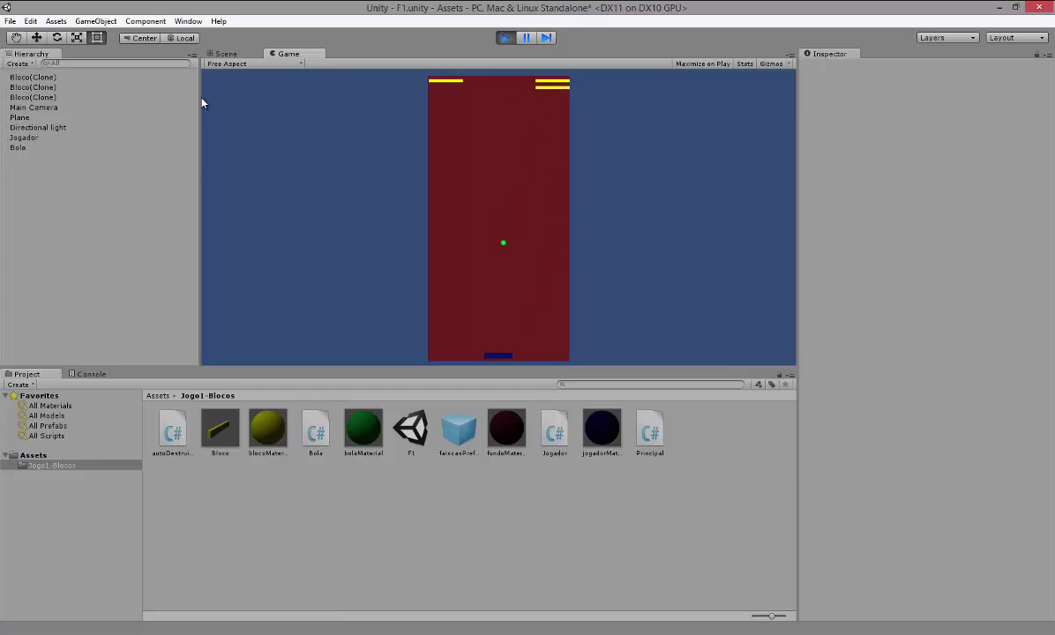
key(Left)
key(Left)
key(Right)
key(Left)
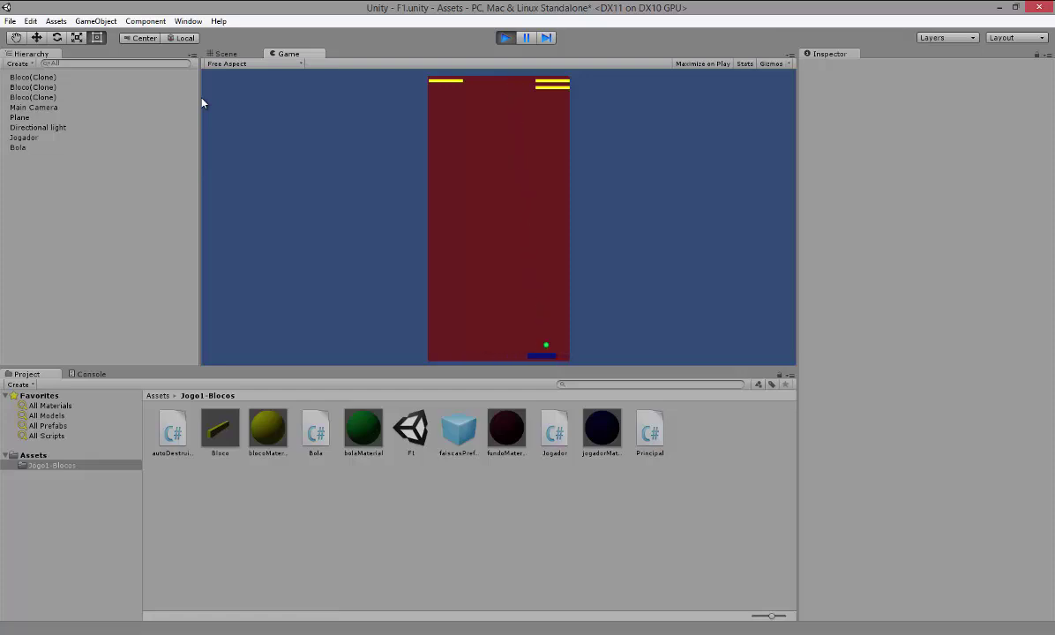